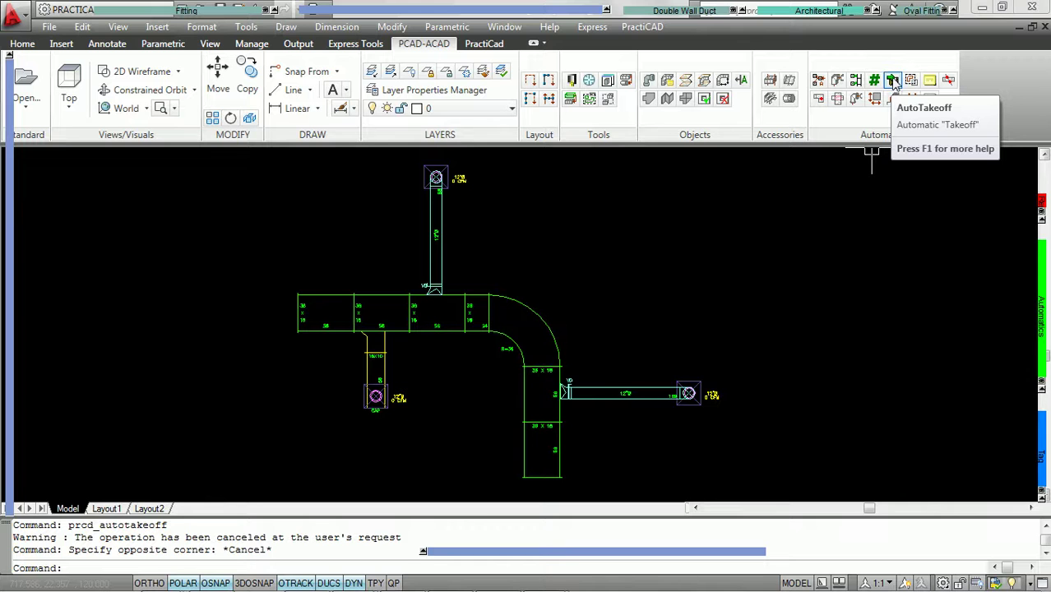
# Step: Start AutoTakeoff and review its selection, conditions, group and takeoff settings, along with the ductwork behind the dialog
pyautogui.click(894, 82)
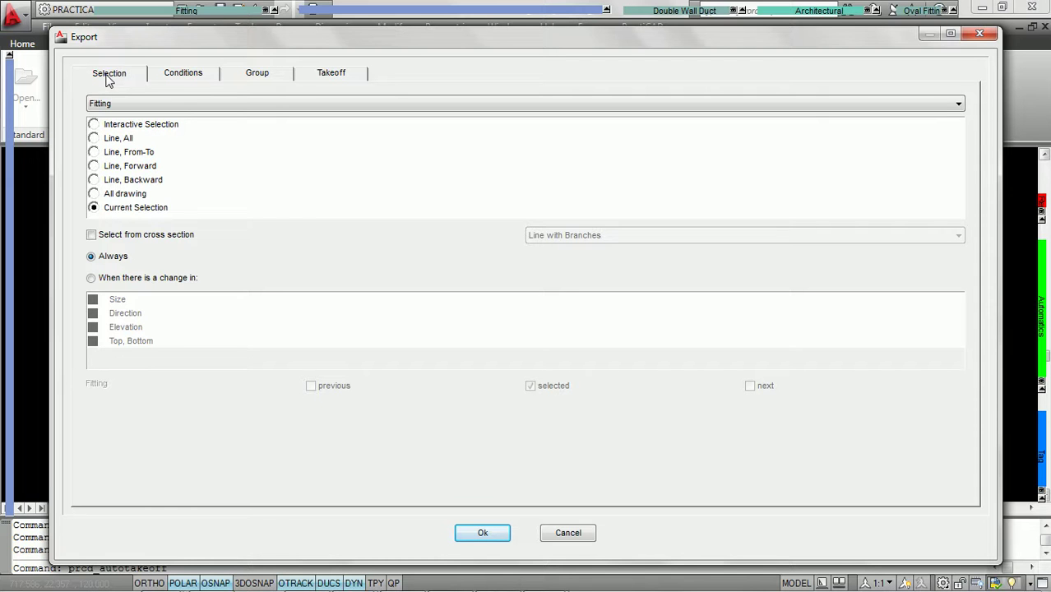
pyautogui.click(179, 74)
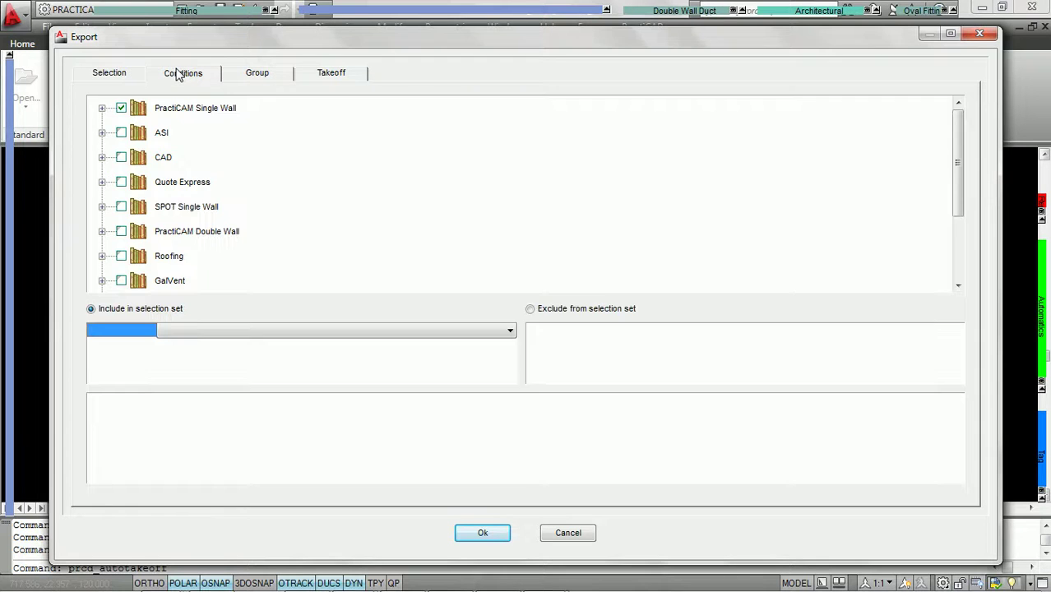
pyautogui.click(256, 76)
pyautogui.click(323, 76)
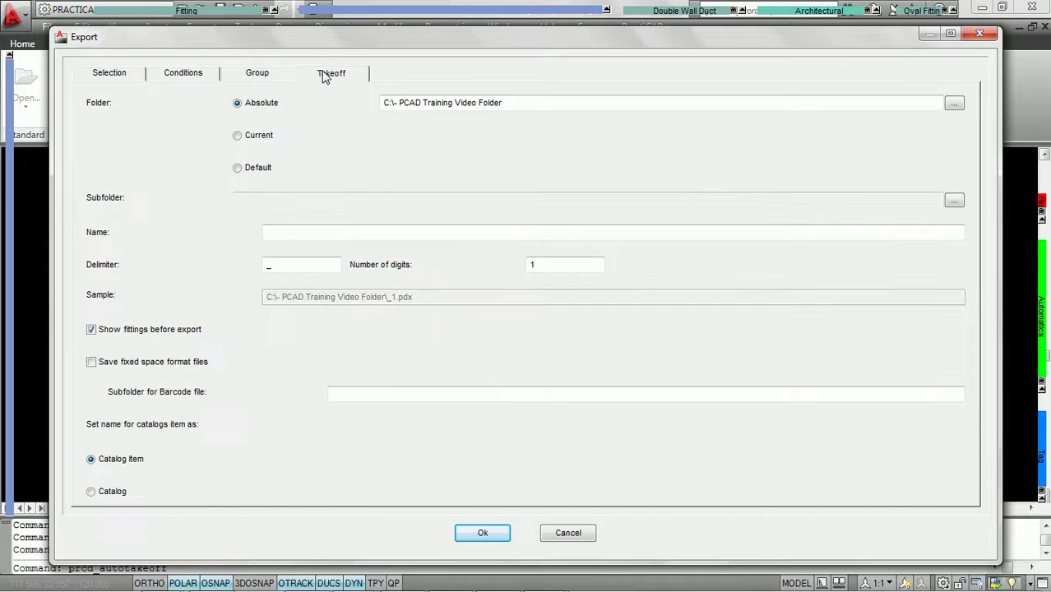
pyautogui.click(101, 78)
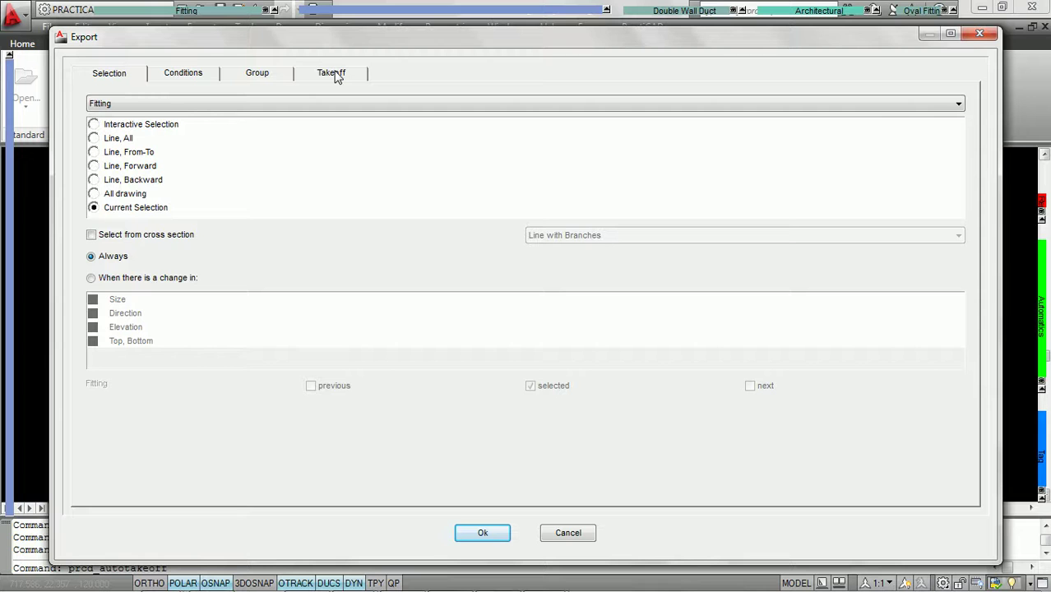
pyautogui.click(258, 74)
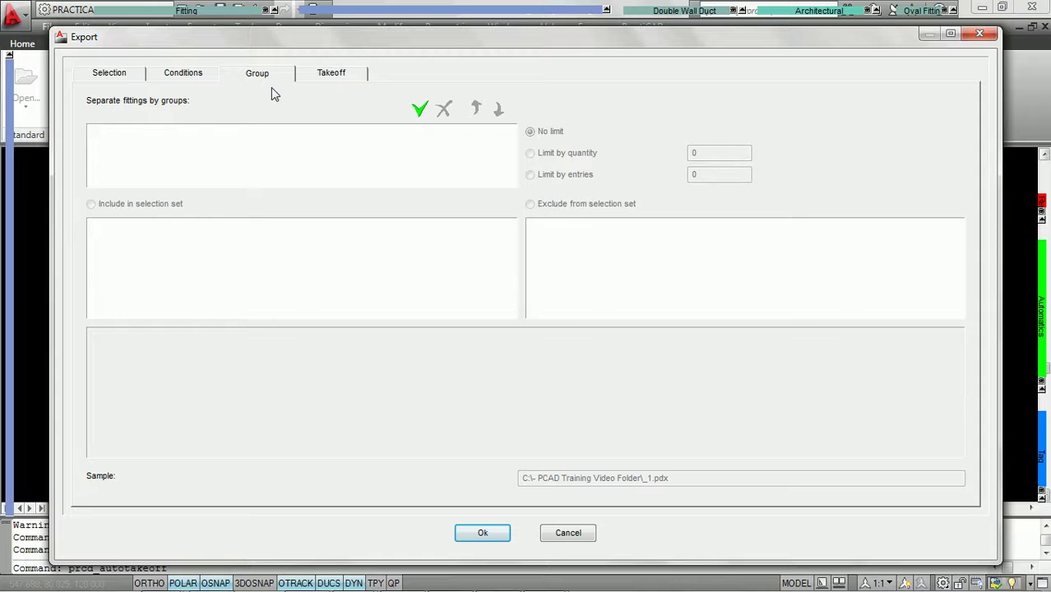
pyautogui.click(113, 78)
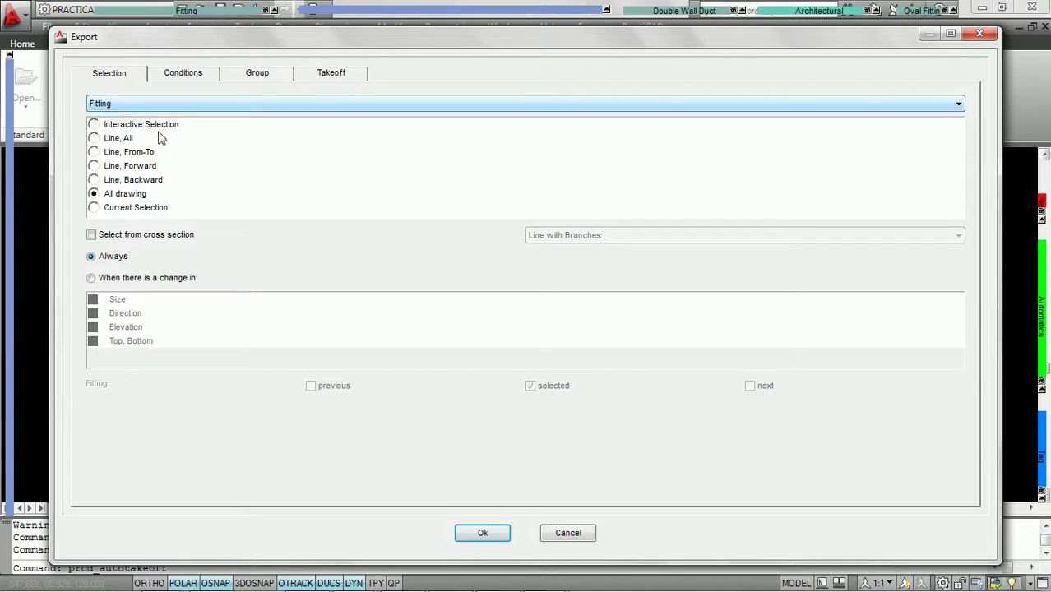
pyautogui.click(181, 76)
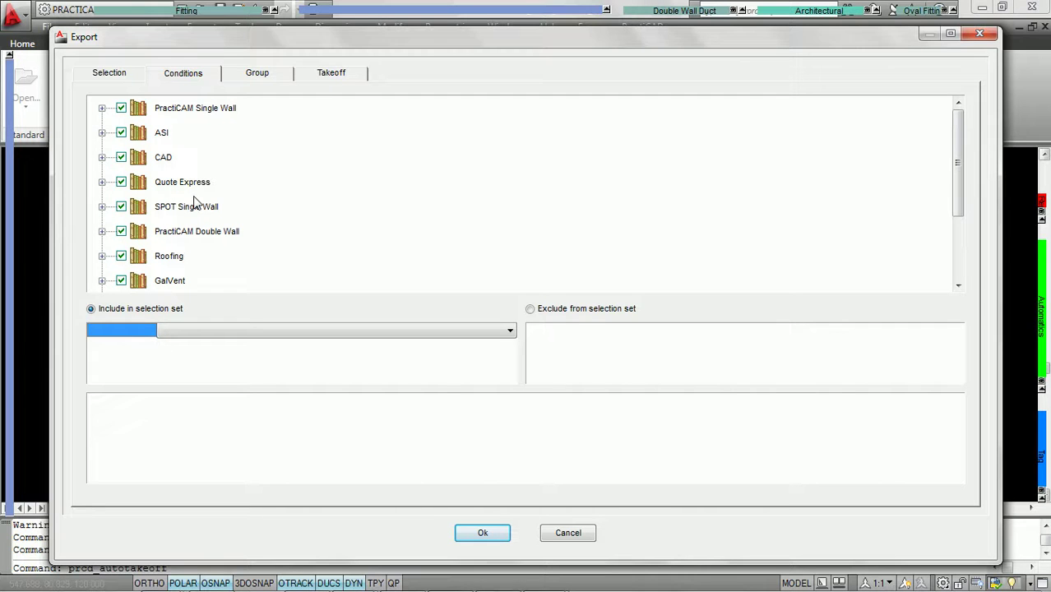
pyautogui.click(249, 76)
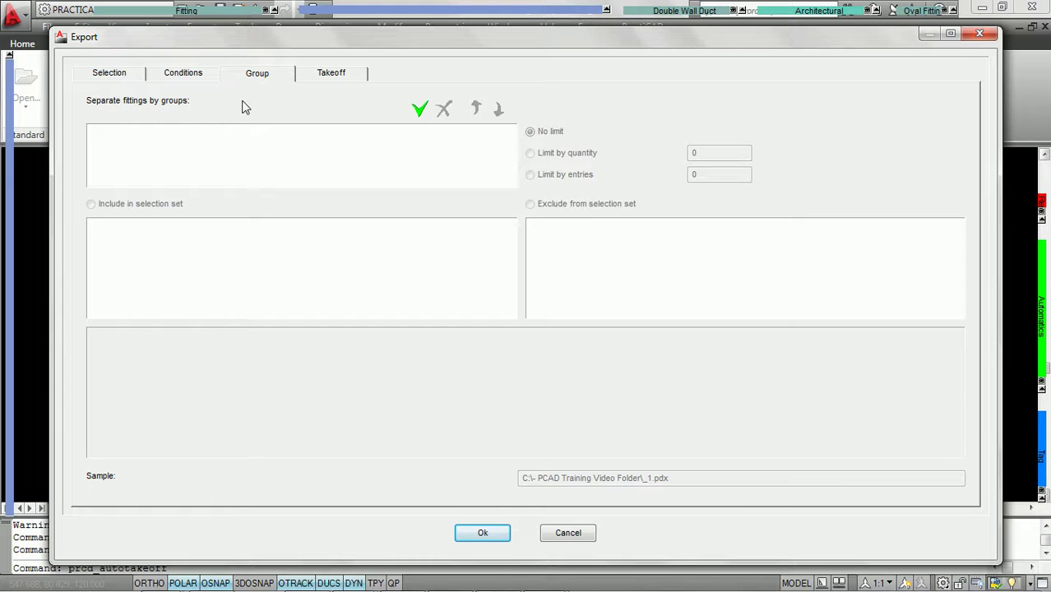
pyautogui.moveTo(483, 38)
pyautogui.mouseDown()
pyautogui.moveTo(491, 28)
pyautogui.moveTo(460, 322)
pyautogui.moveTo(504, 500)
pyautogui.moveTo(489, 524)
pyautogui.mouseUp()
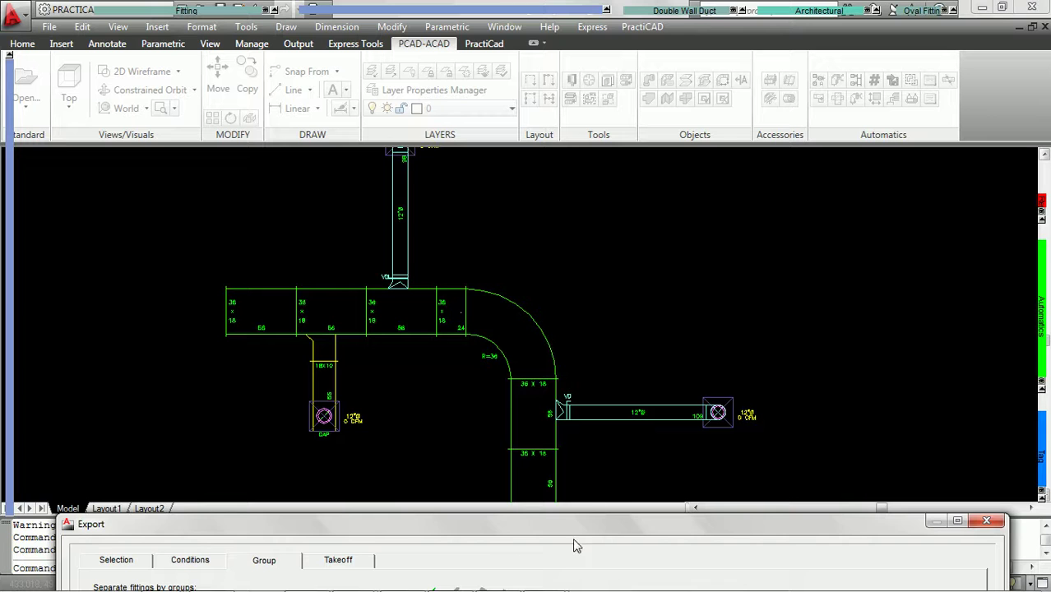
pyautogui.moveTo(567, 527)
pyautogui.mouseDown()
pyautogui.moveTo(579, 167)
pyautogui.moveTo(568, 39)
pyautogui.mouseUp()
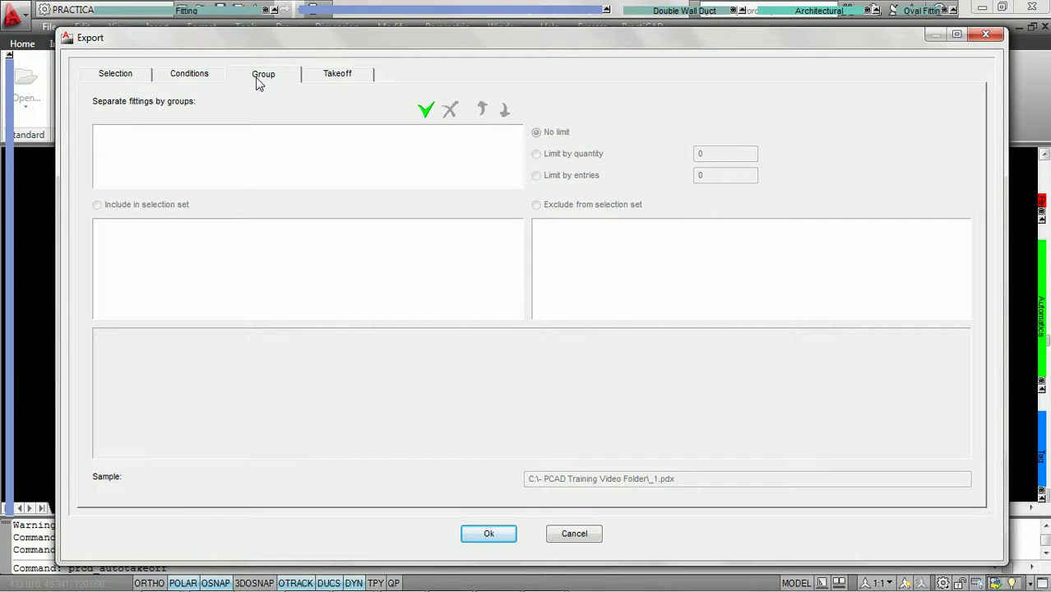
# Step: Add a fitting group named ORDER to the takeoff export
pyautogui.click(426, 110)
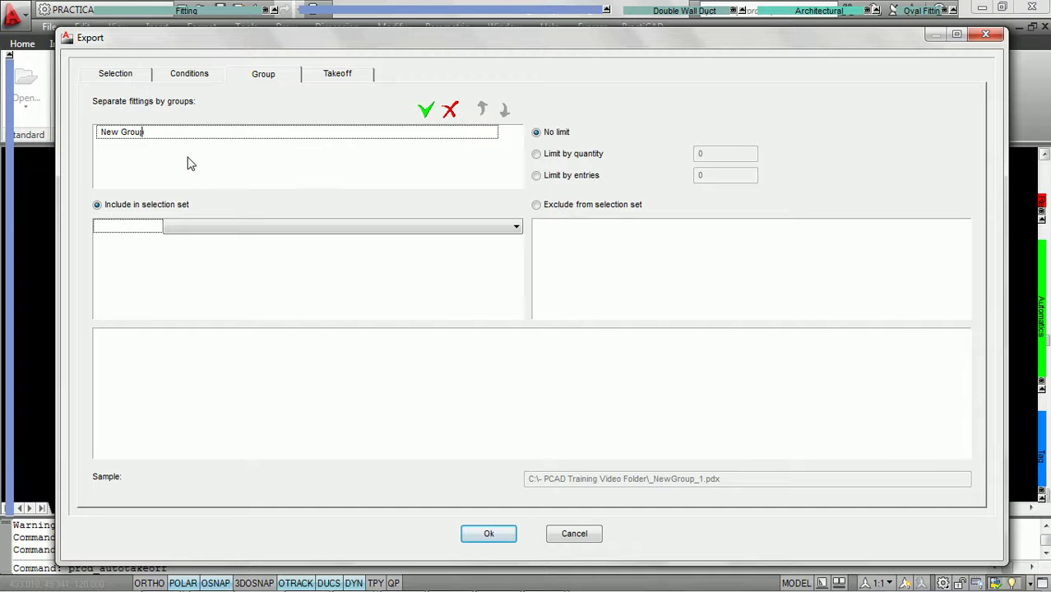
pyautogui.write('ORDER')
pyautogui.press('Return')
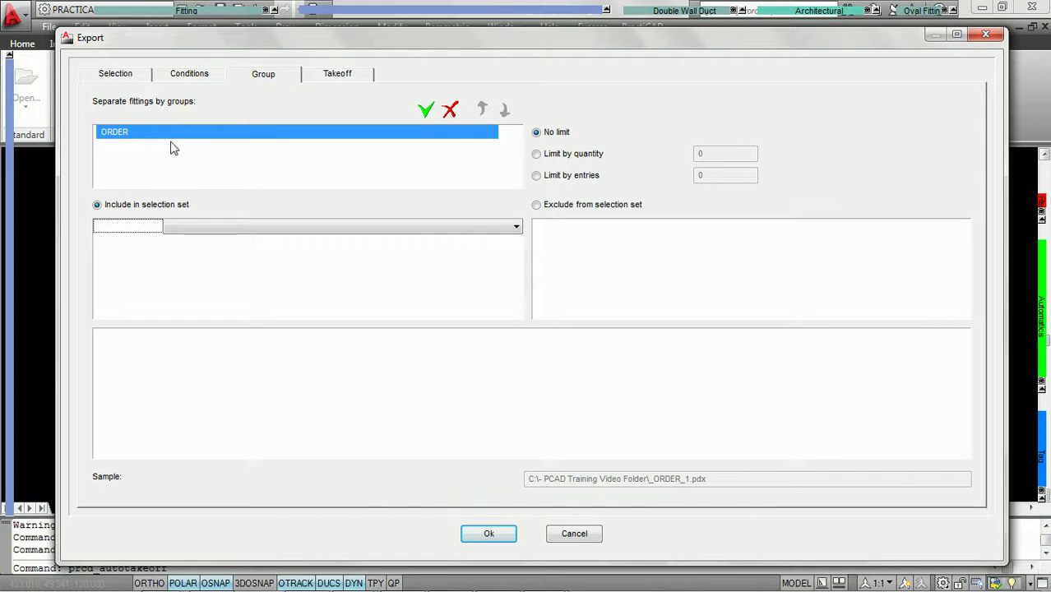
# Step: Give the ORDER group an include condition requiring Fabrication to be defined and equal to Order
pyautogui.click(516, 230)
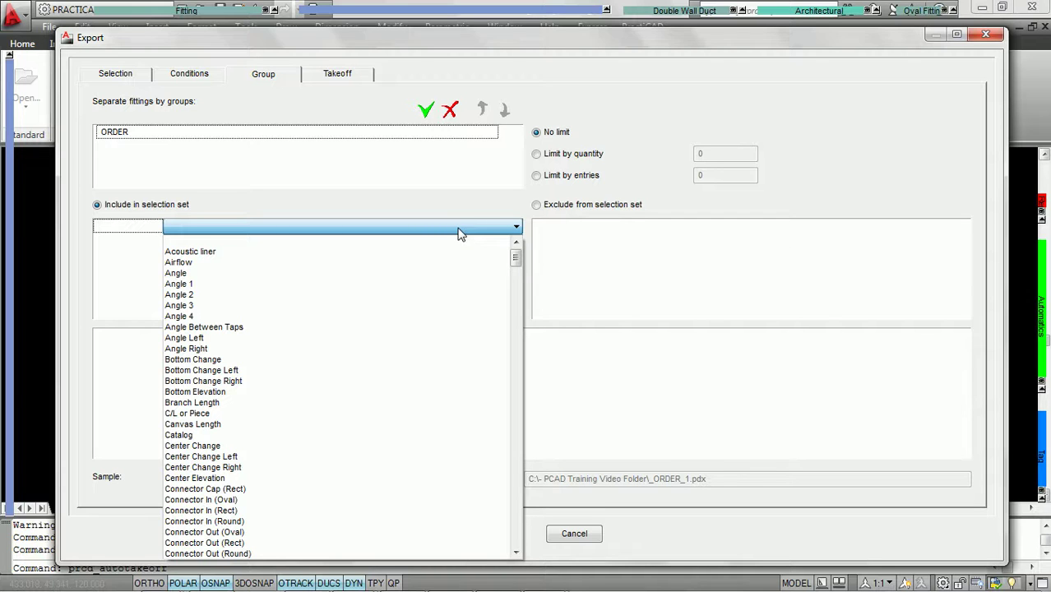
pyautogui.press('f')
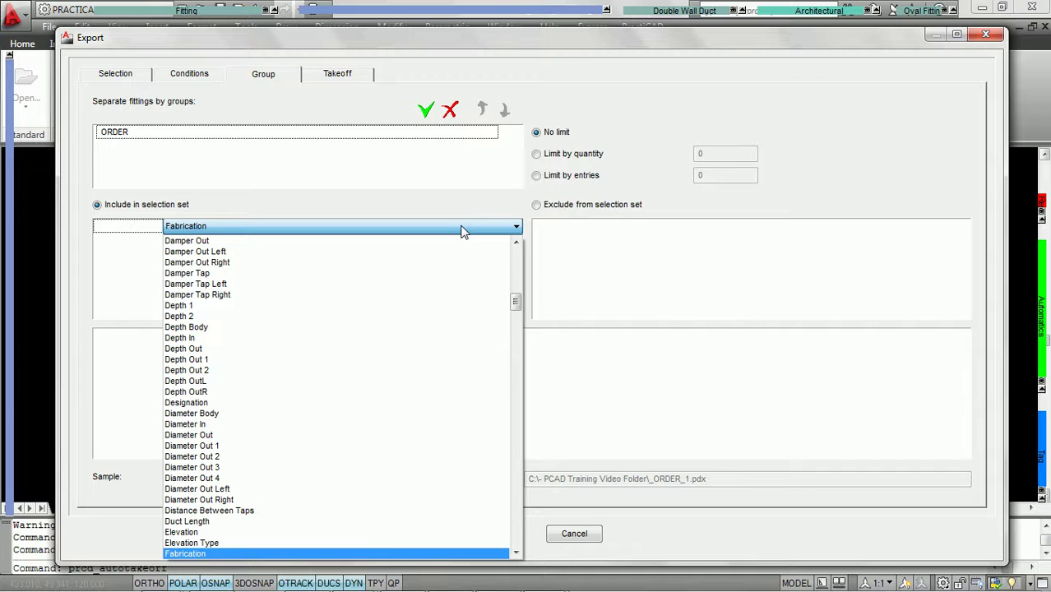
pyautogui.click(193, 230)
pyautogui.click(571, 231)
pyautogui.click(663, 233)
pyautogui.click(586, 249)
pyautogui.click(908, 227)
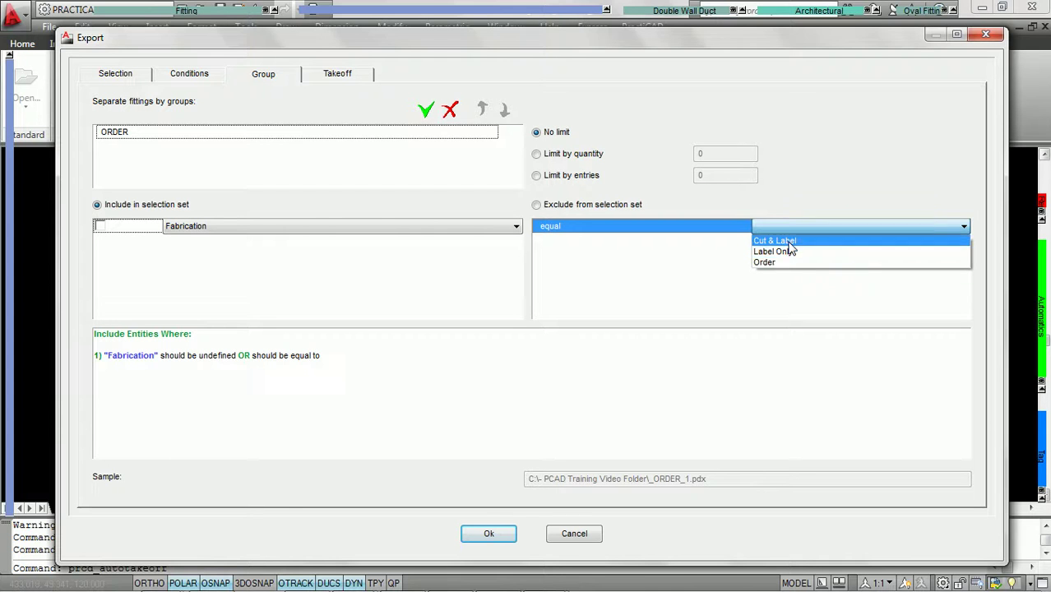
pyautogui.click(781, 264)
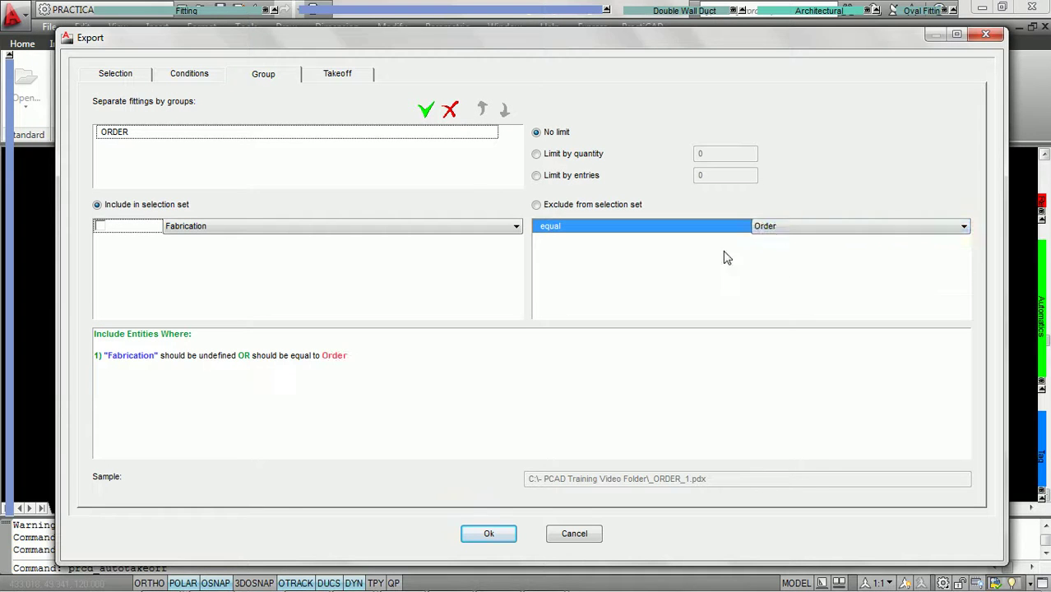
pyautogui.click(101, 227)
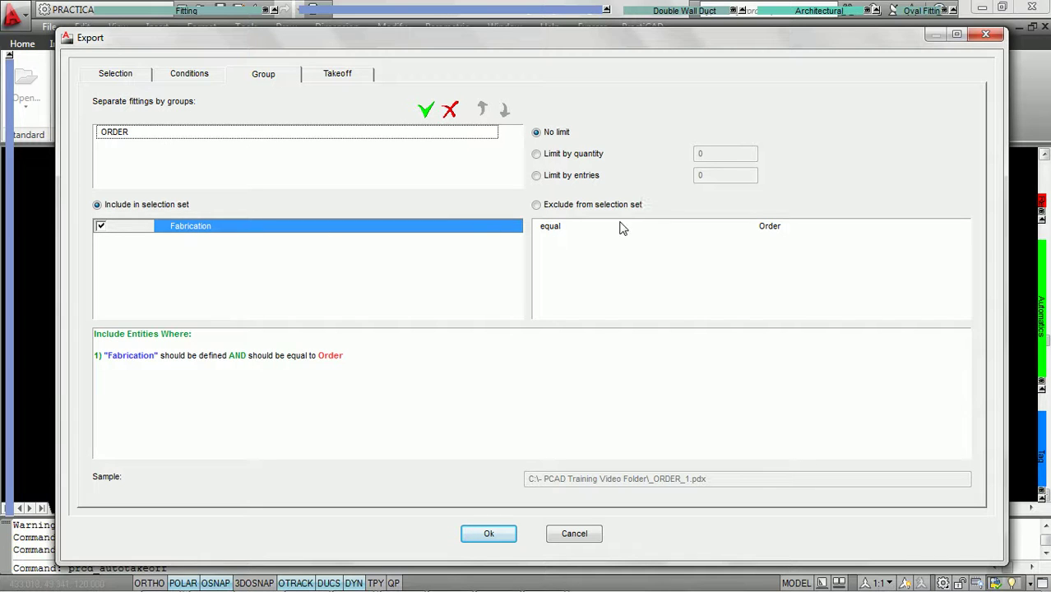
# Step: Add a second fitting group named HP
pyautogui.click(426, 111)
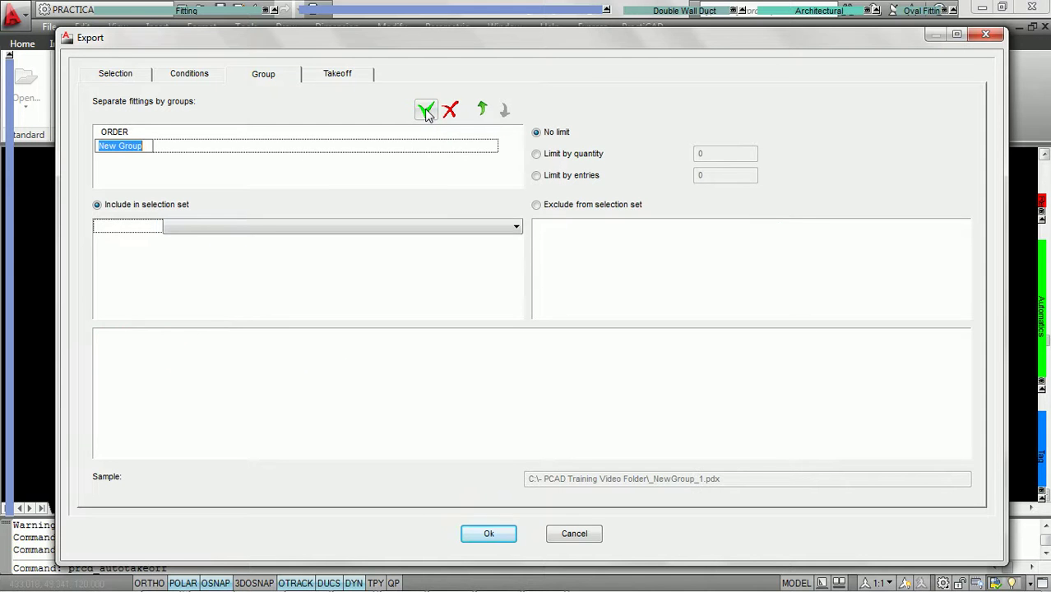
pyautogui.write('HP')
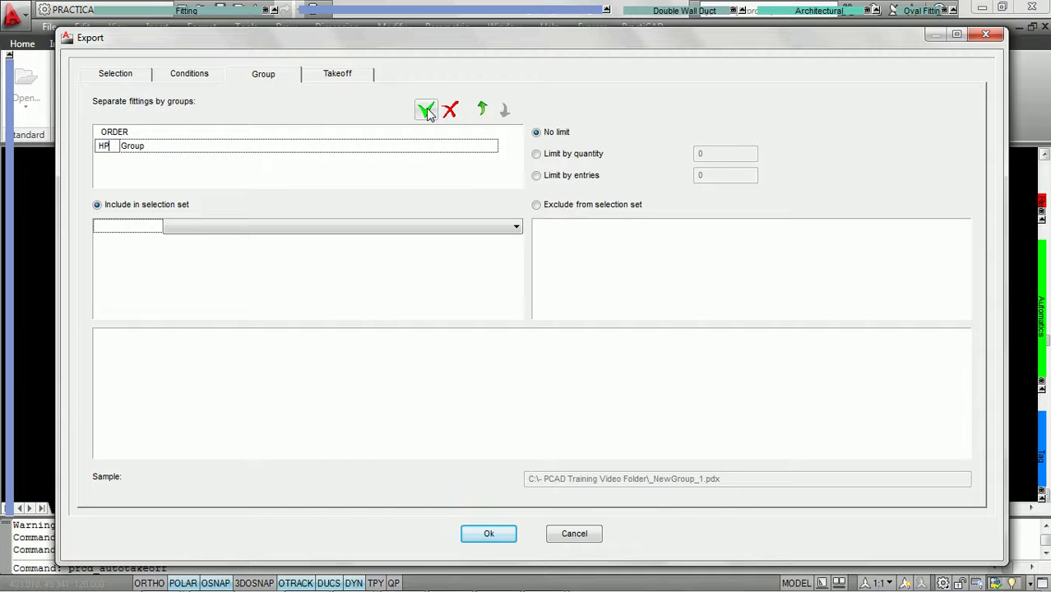
pyautogui.press('Return')
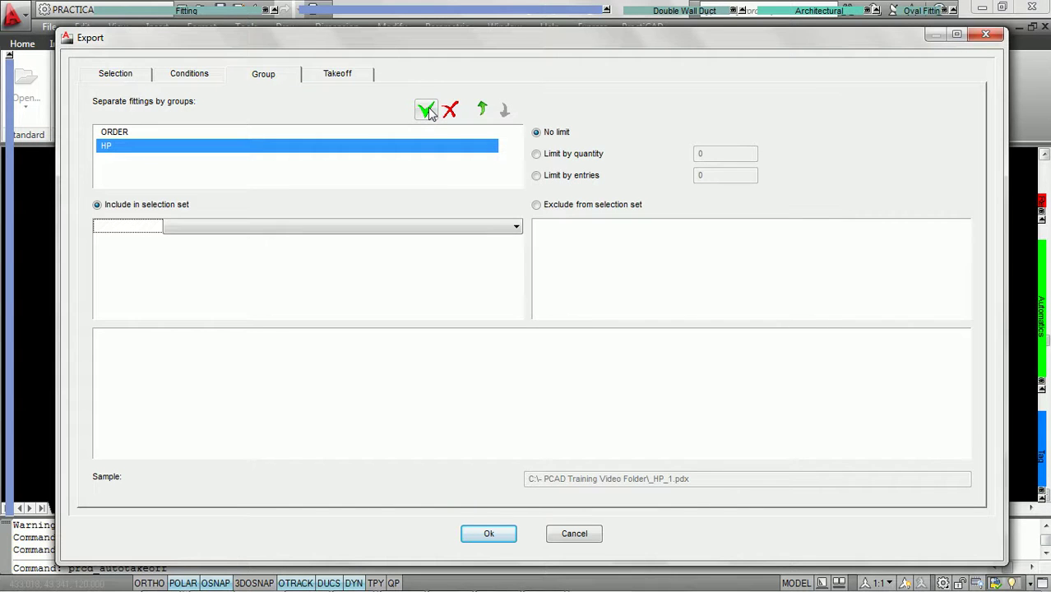
# Step: Give the HP group an include condition requiring Specification to be defined and equal to 6" WG
pyautogui.click(517, 231)
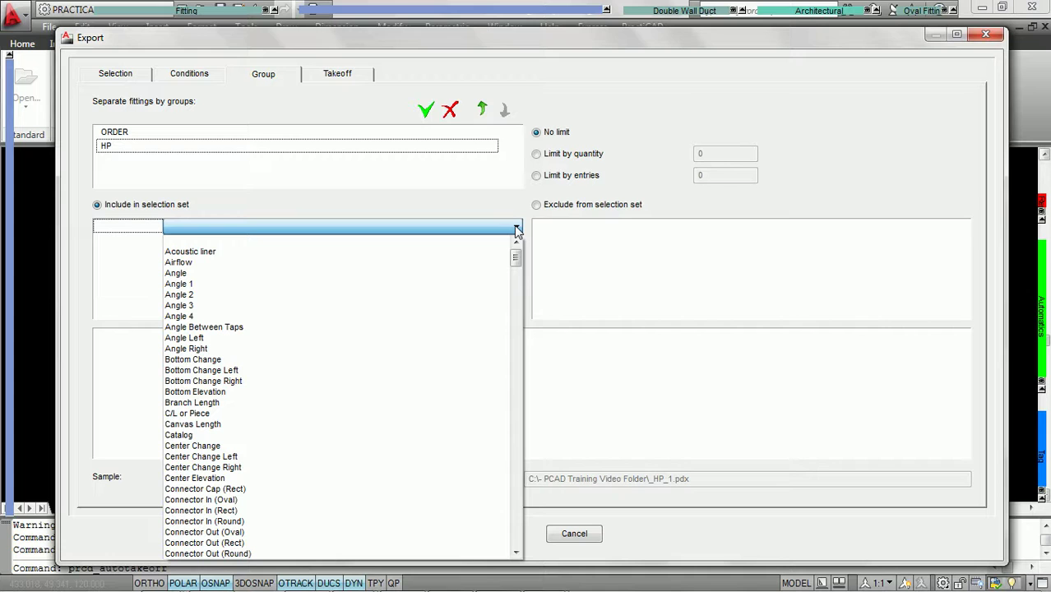
pyautogui.press('s')
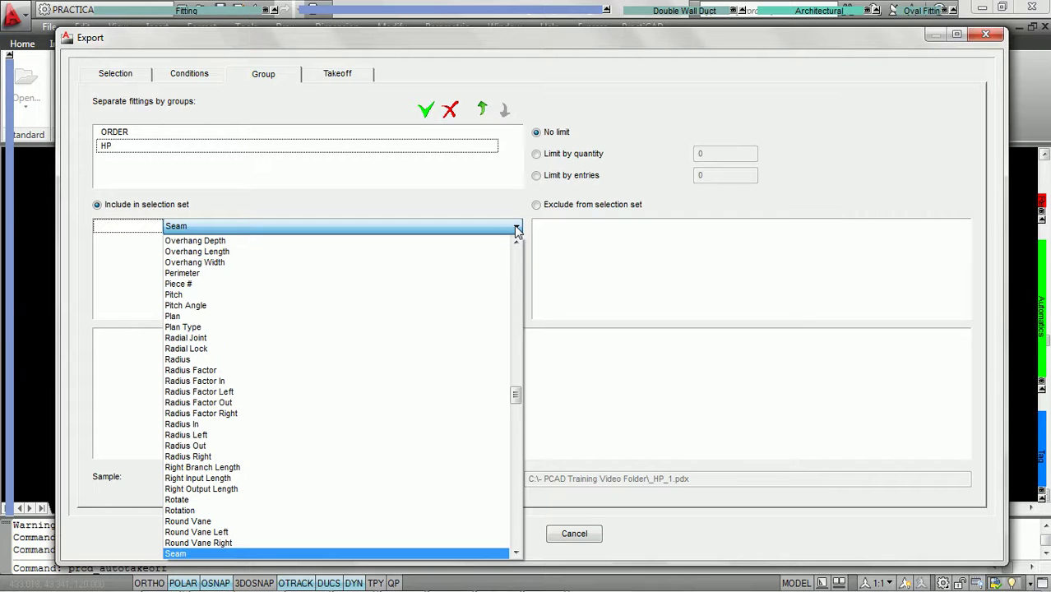
pyautogui.moveTo(518, 400); pyautogui.dragTo(515, 457)
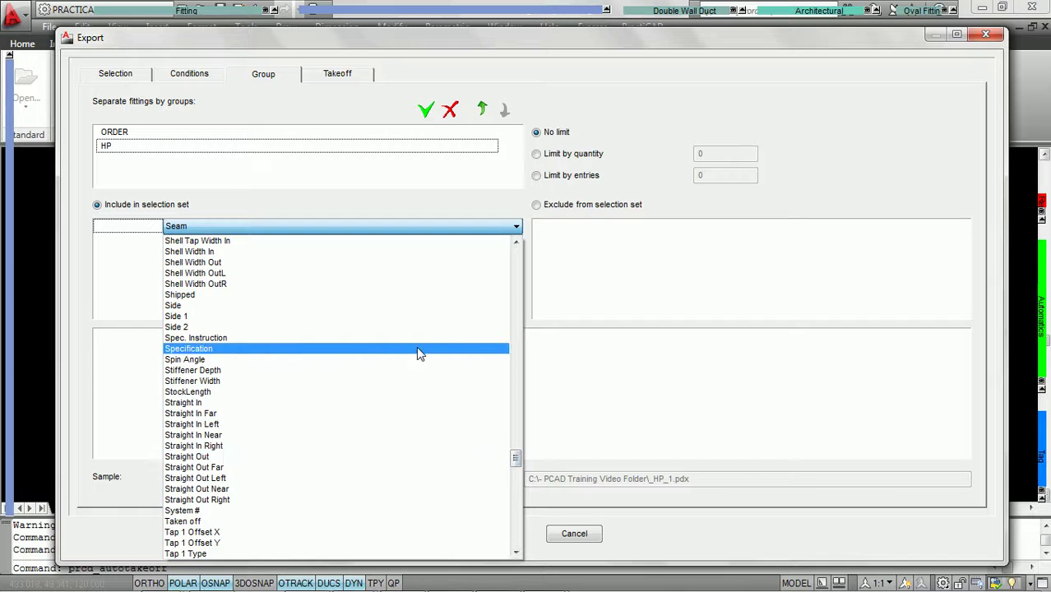
pyautogui.click(420, 353)
pyautogui.click(684, 228)
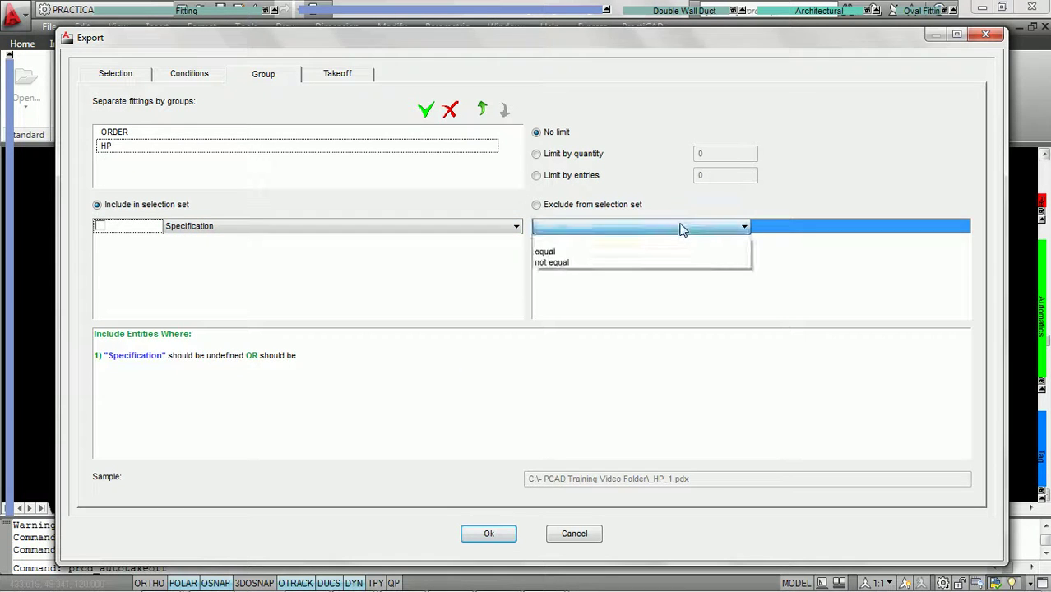
pyautogui.click(597, 255)
pyautogui.click(876, 229)
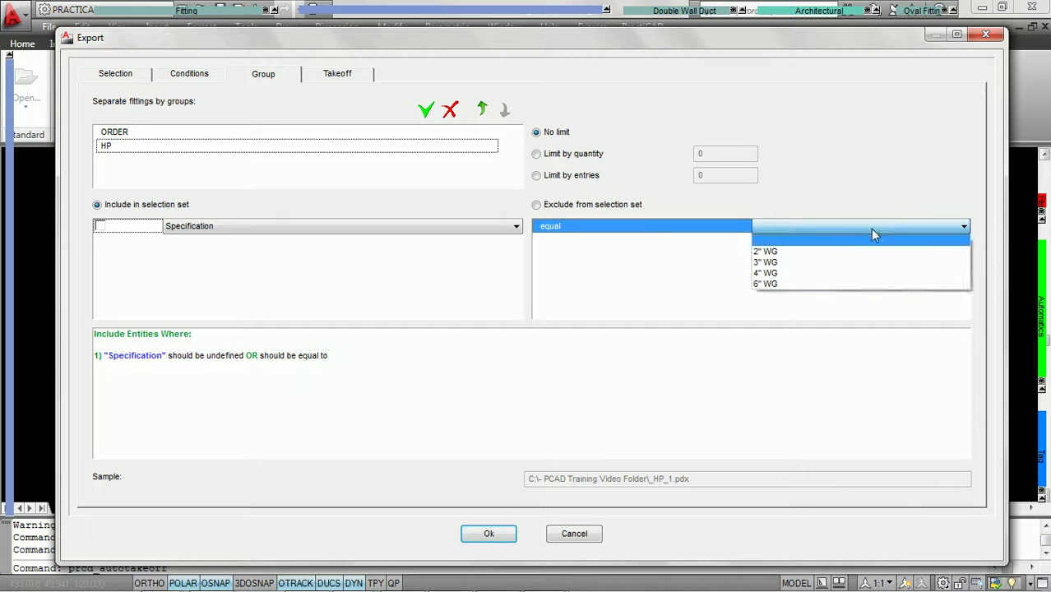
pyautogui.click(757, 284)
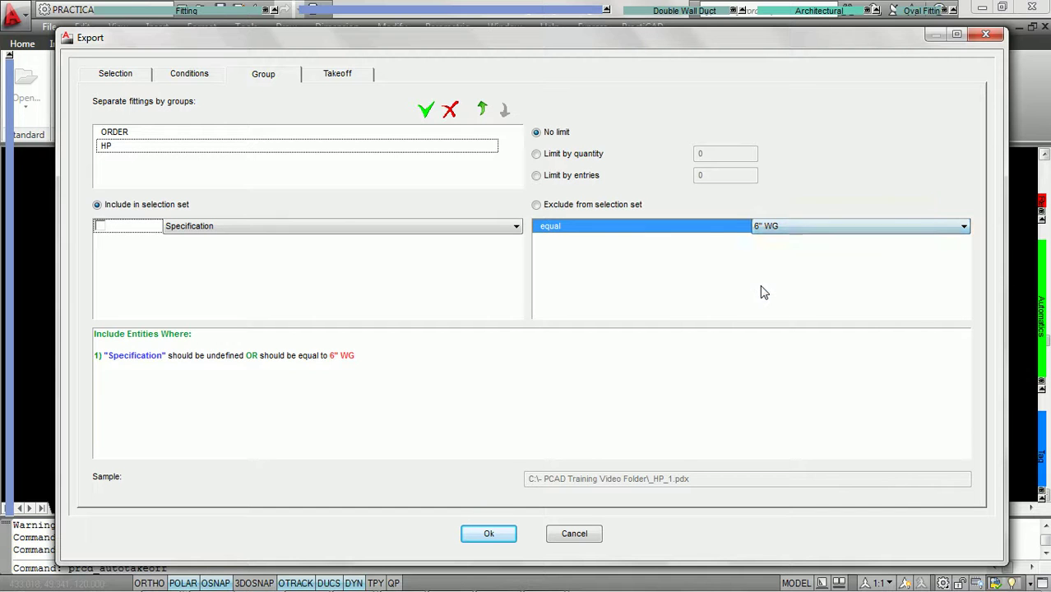
pyautogui.click(100, 227)
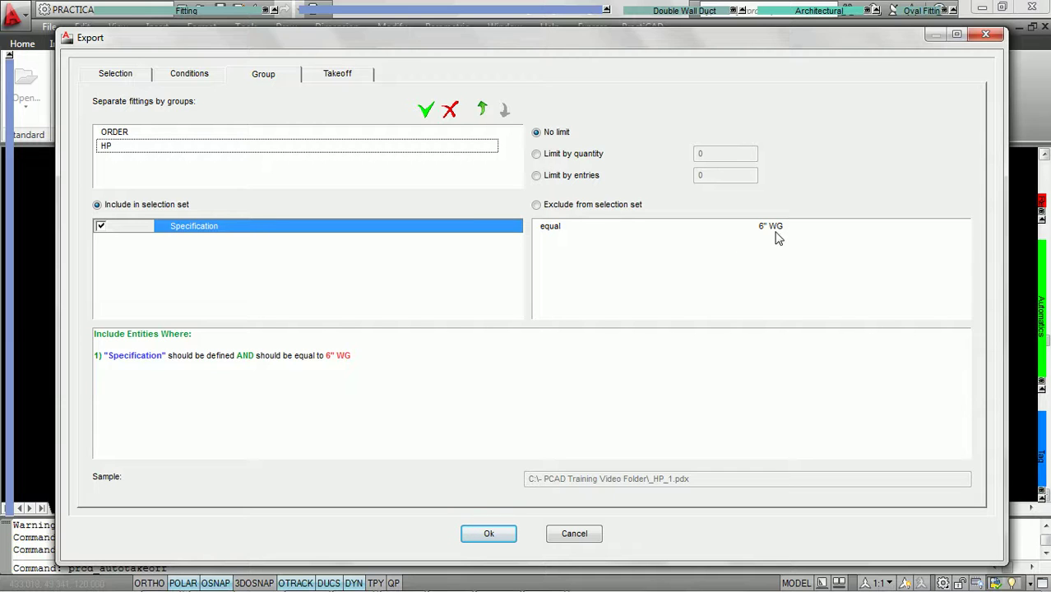
# Step: Add a third fitting group named LP
pyautogui.click(425, 112)
pyautogui.click(375, 159)
pyautogui.press('Home')
pyautogui.press('Delete')
pyautogui.press('Delete')
pyautogui.press('Delete')
pyautogui.write('LP')
pyautogui.press('Delete')
pyautogui.press('Delete')
pyautogui.press('Delete')
pyautogui.press('Delete')
pyautogui.press('Delete')
pyautogui.press('Delete')
pyautogui.press('Return')
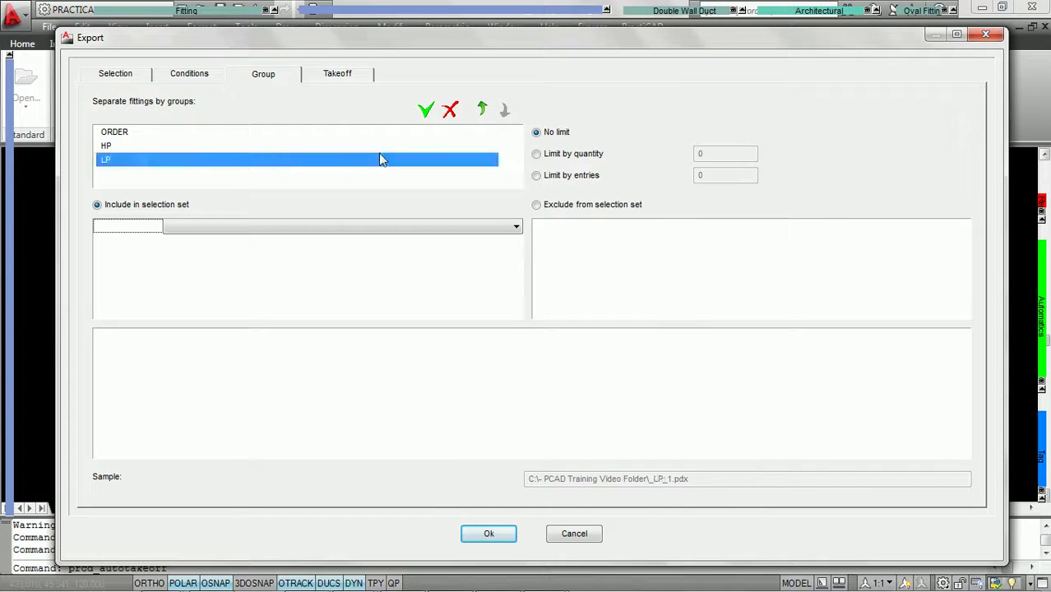
# Step: Give the LP group an include condition requiring Specification to be defined and equal to 2" WG
pyautogui.click(517, 228)
pyautogui.press('s')
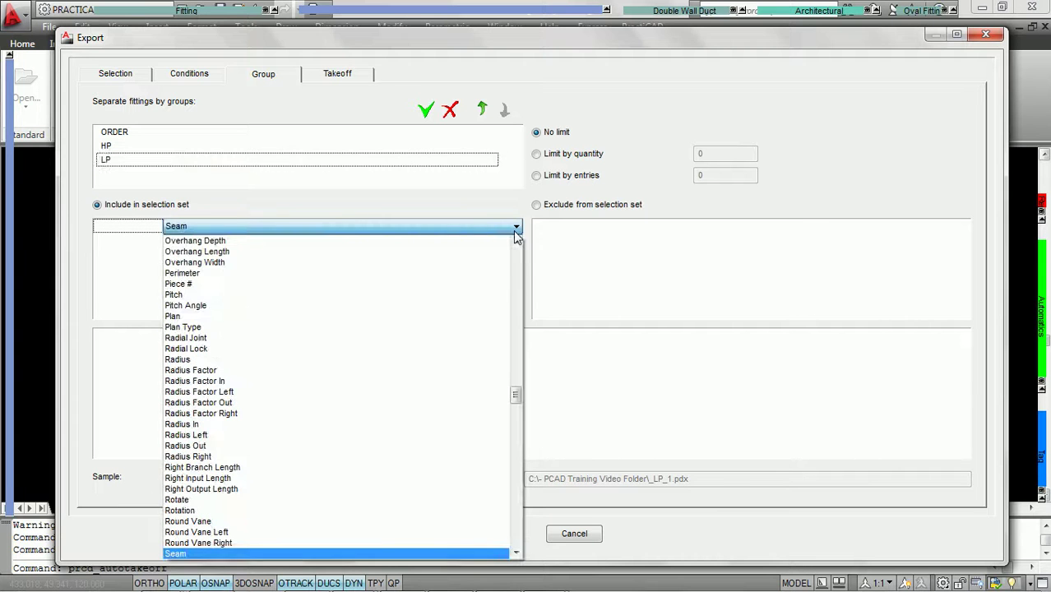
pyautogui.scroll(-4, 518, 405)
pyautogui.moveTo(518, 403); pyautogui.dragTo(508, 459)
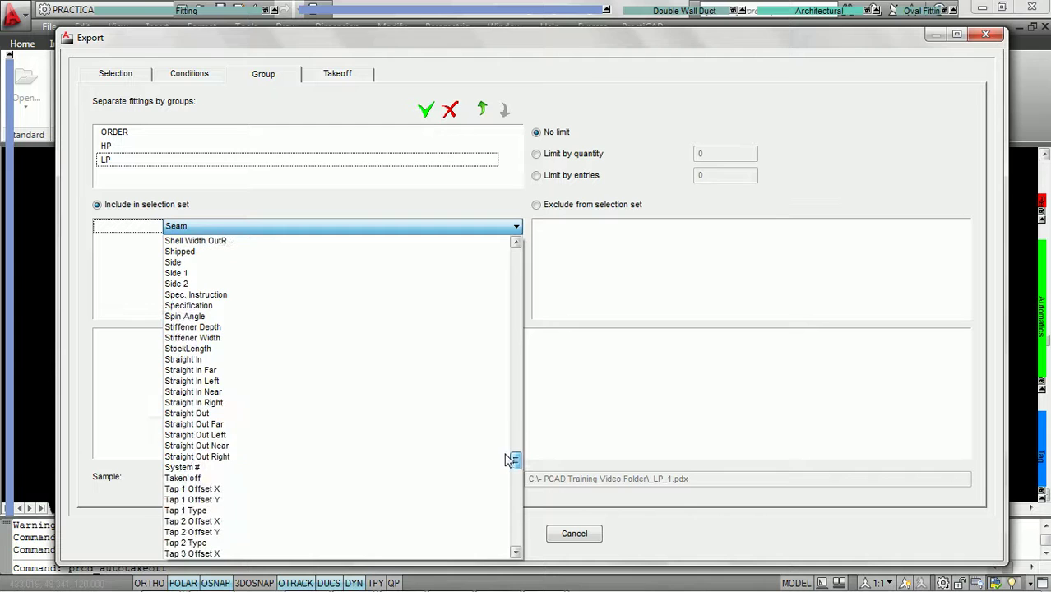
pyautogui.click(411, 316)
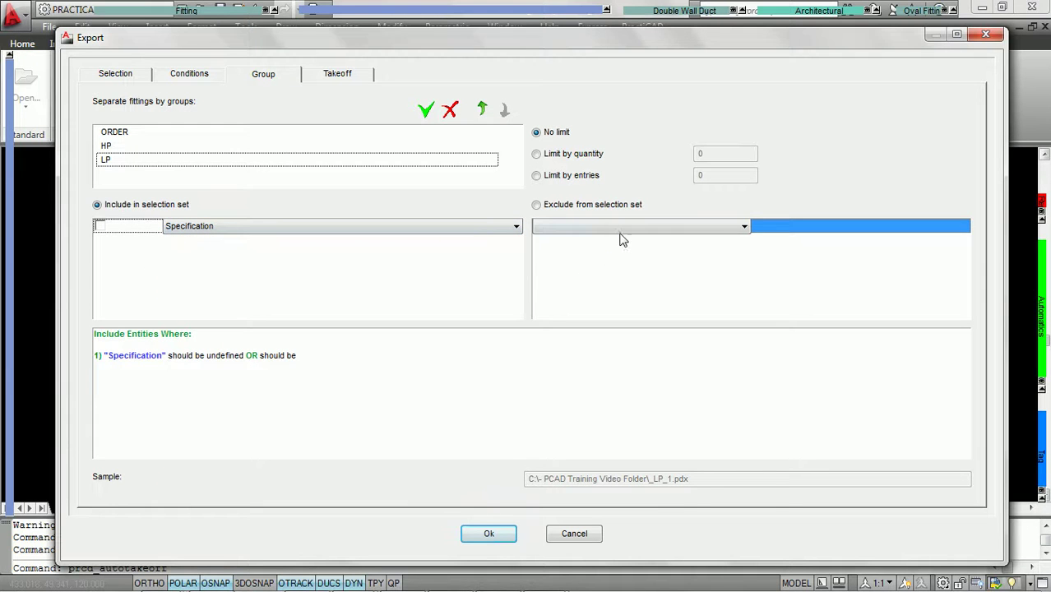
pyautogui.click(605, 223)
pyautogui.click(553, 249)
pyautogui.click(958, 228)
pyautogui.click(831, 246)
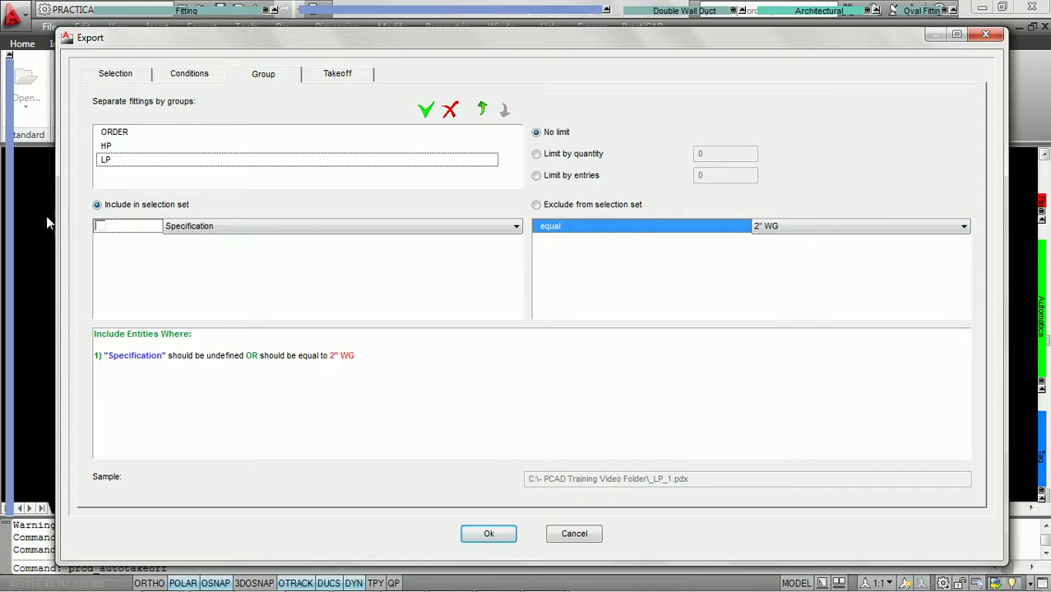
pyautogui.click(99, 226)
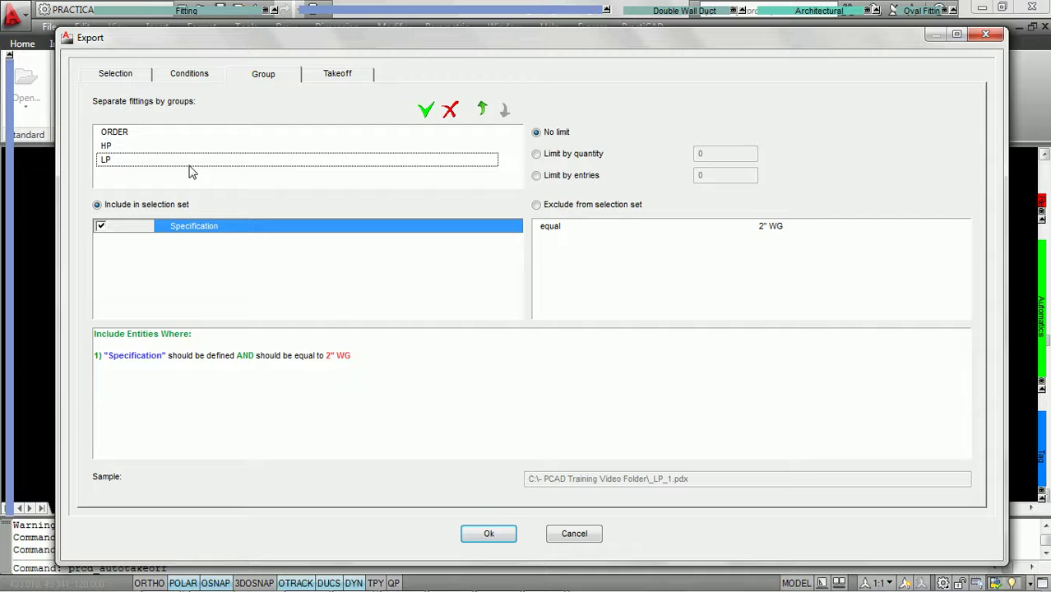
# Step: Check the sequence of the three fitting groups and review the ORDER group's include condition
pyautogui.click(483, 109)
pyautogui.click(505, 110)
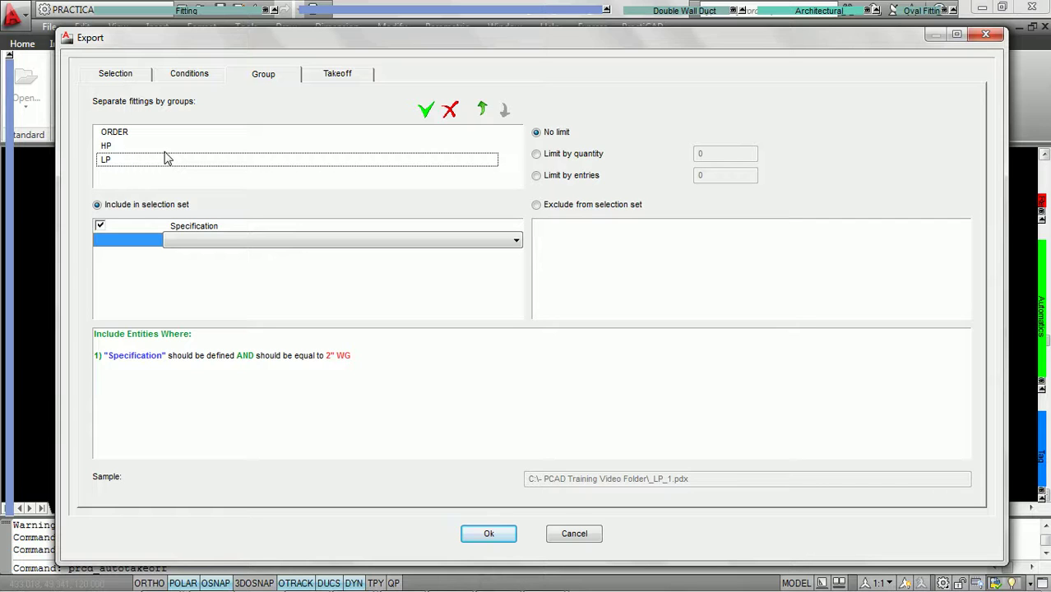
pyautogui.click(114, 133)
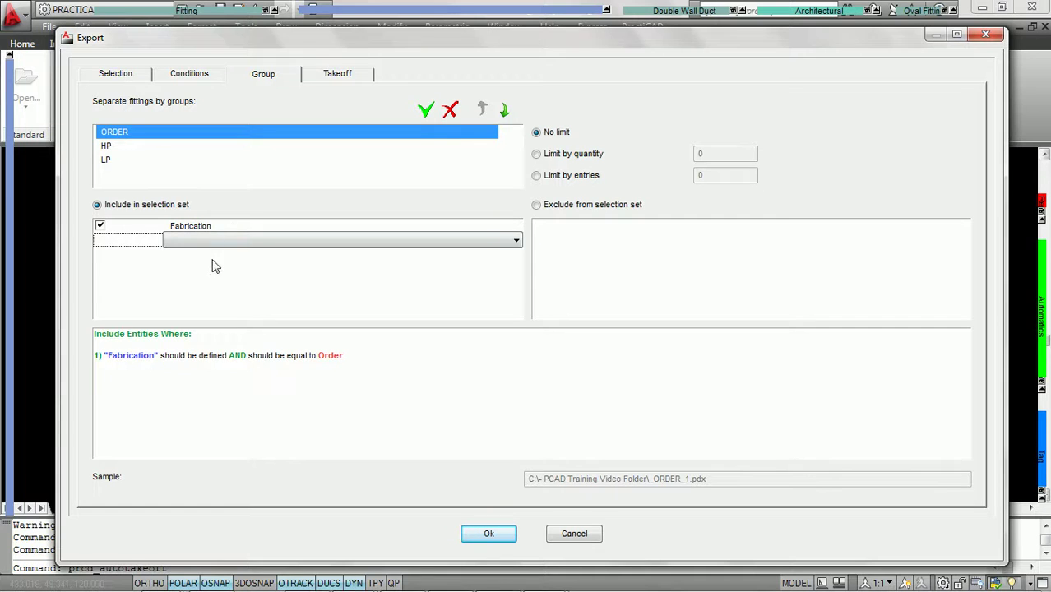
# Step: Review the include conditions of the HP and LP groups
pyautogui.click(107, 148)
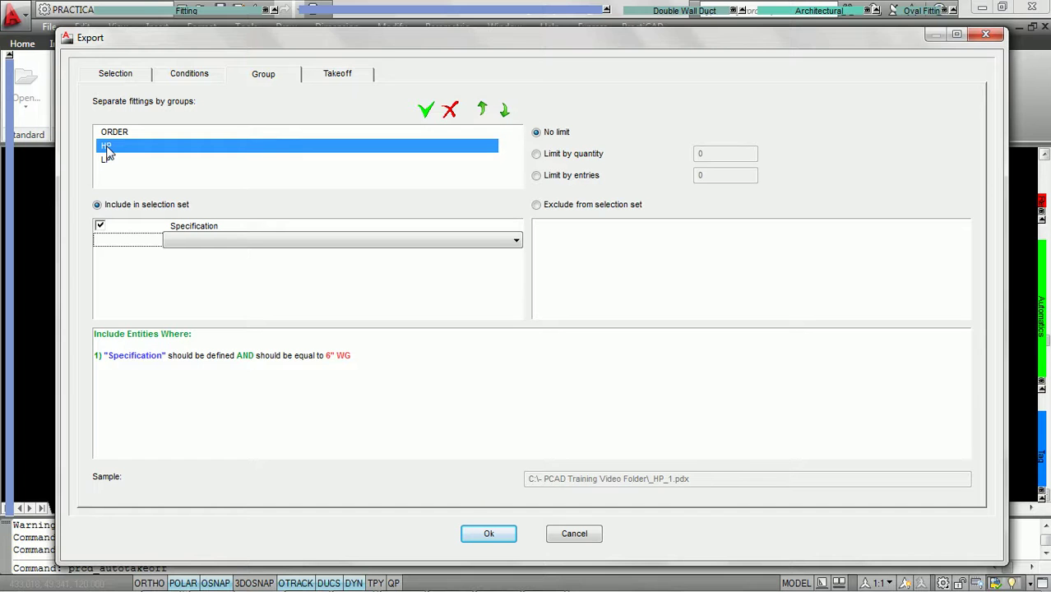
pyautogui.click(212, 227)
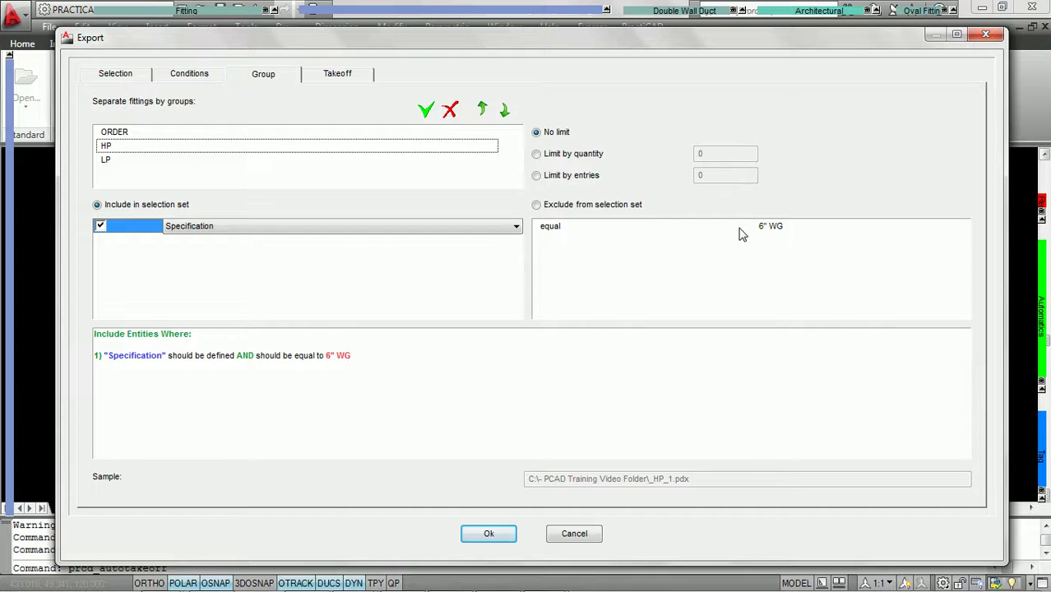
pyautogui.click(104, 160)
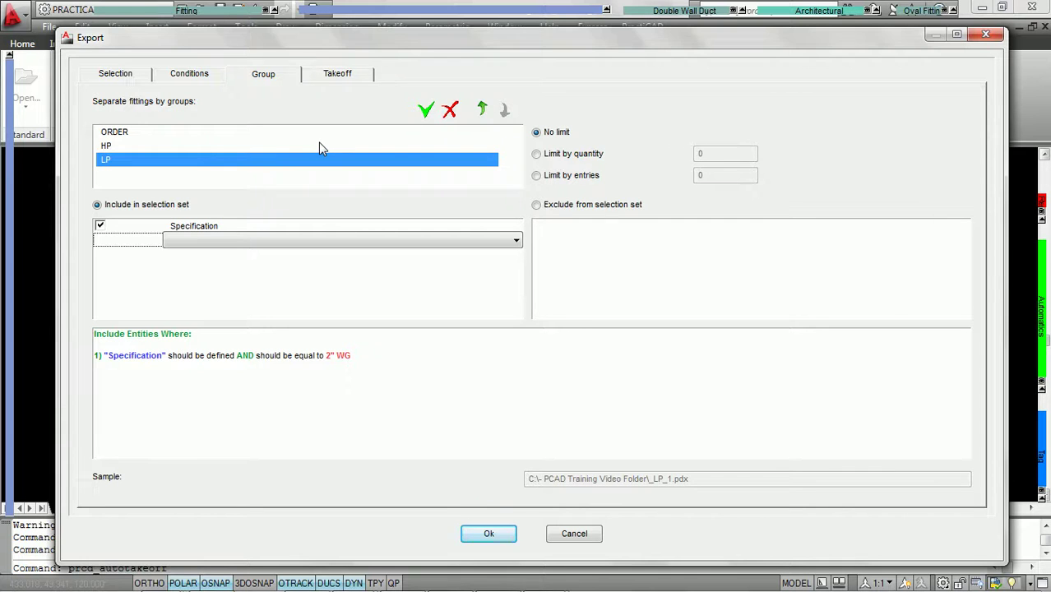
# Step: Accept the group settings, check the ORDER and LP fitting lists, and export the groups to .pdx files
pyautogui.click(490, 534)
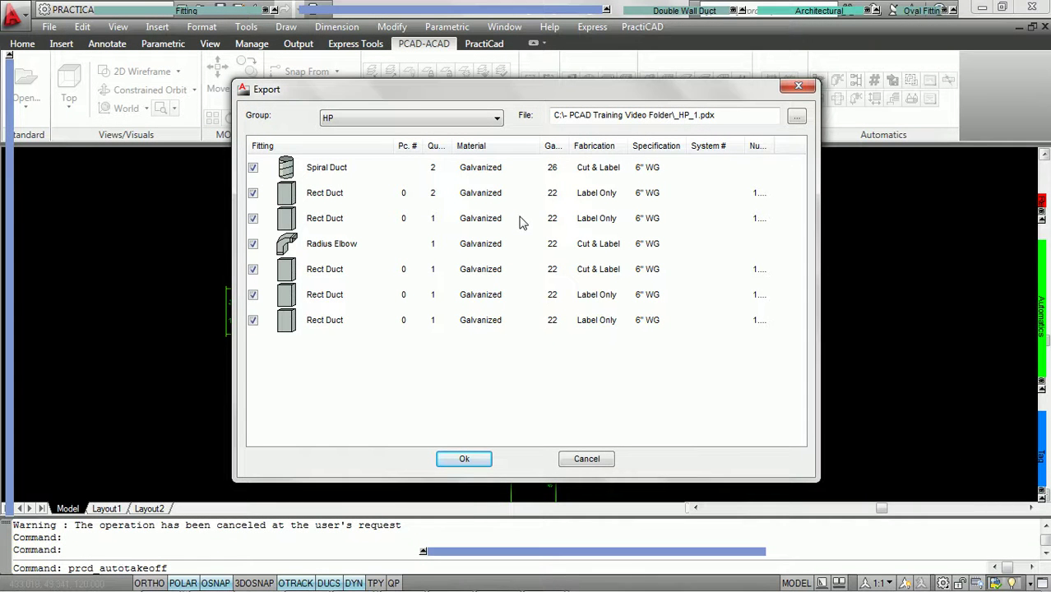
pyautogui.click(498, 120)
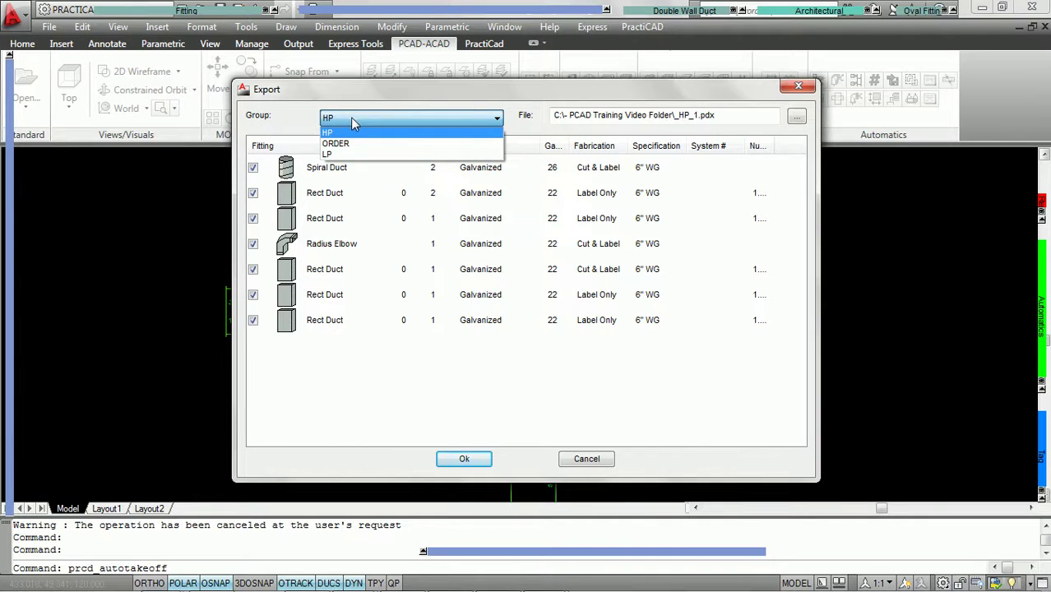
pyautogui.click(336, 143)
pyautogui.click(375, 119)
pyautogui.click(346, 156)
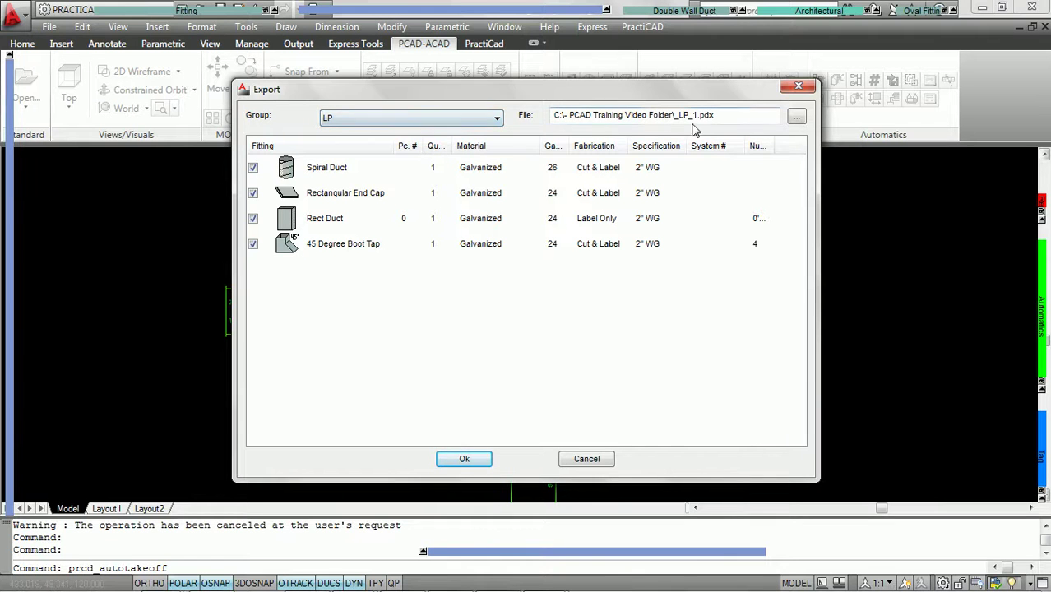
pyautogui.click(463, 458)
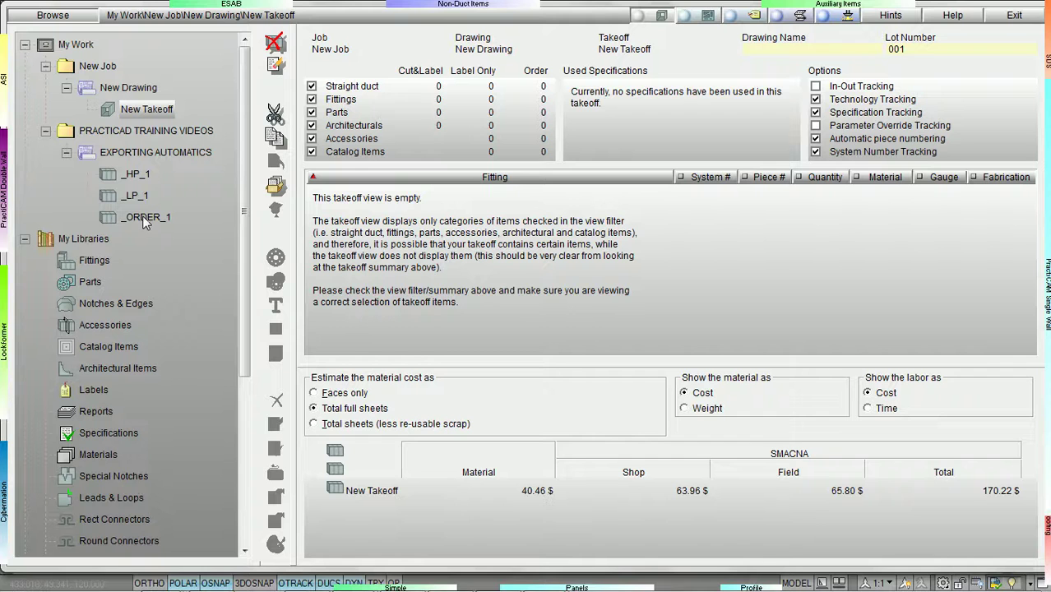
# Step: Inspect the fittings in the _HP_1, _LP_1 and _ORDER_1 takeoffs under EXPORTING AUTOMATICS, and return to the duct drawing
pyautogui.doubleClick(133, 174)
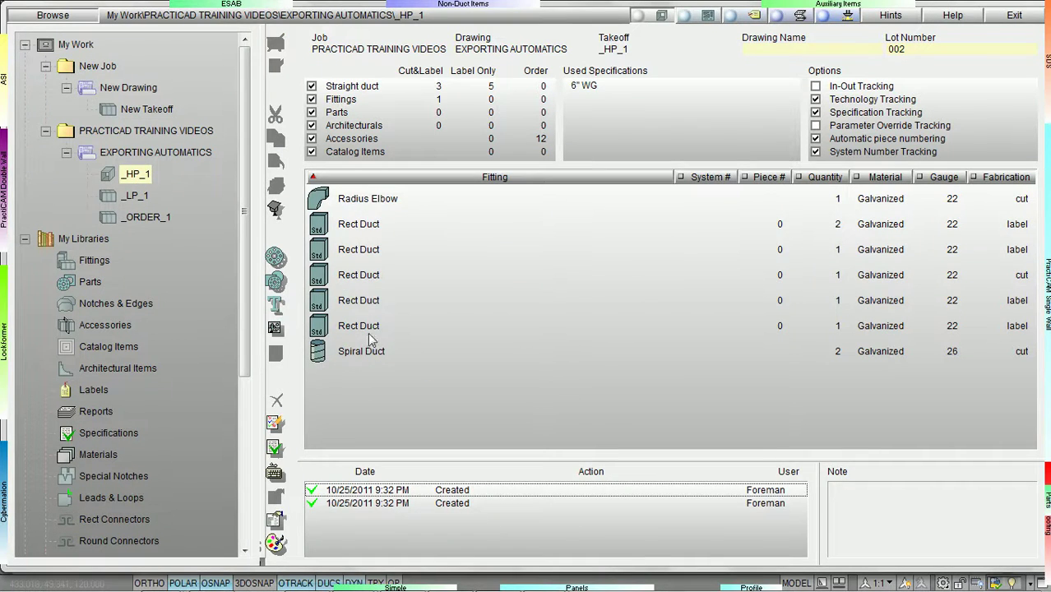
pyautogui.doubleClick(135, 196)
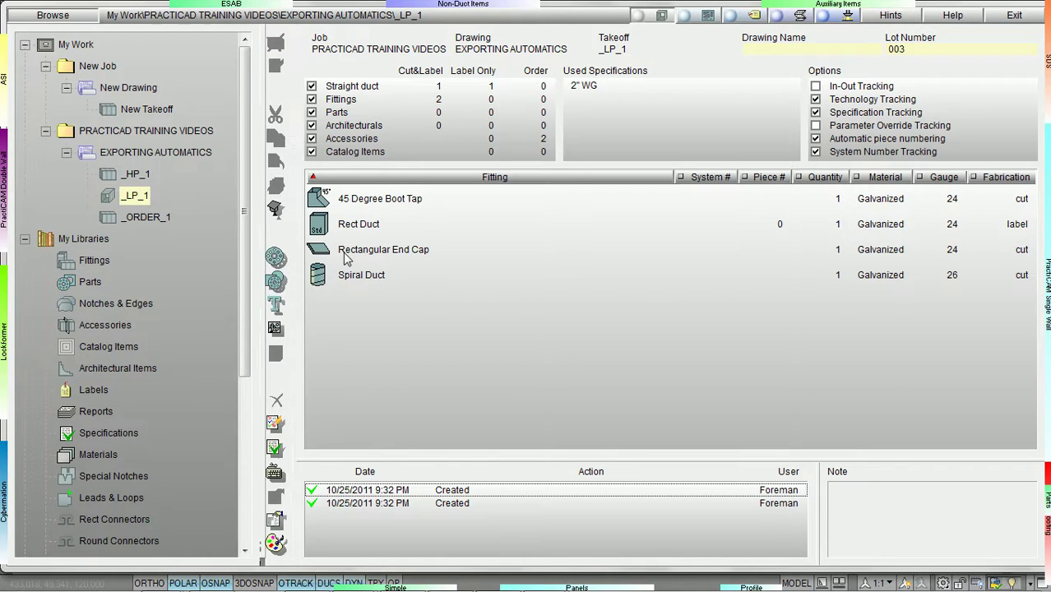
pyautogui.doubleClick(147, 216)
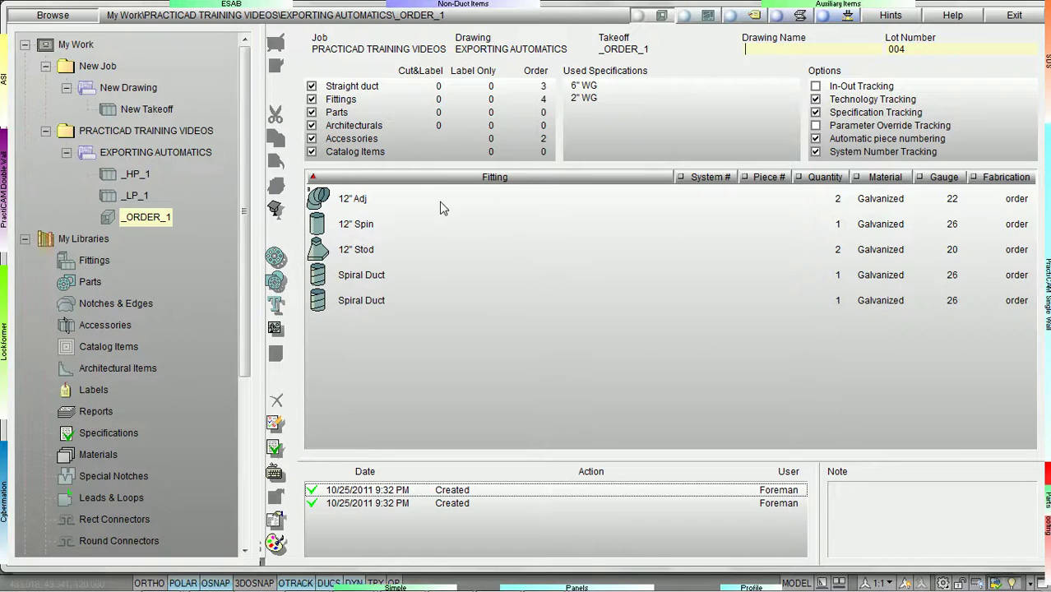
pyautogui.click(1047, 106)
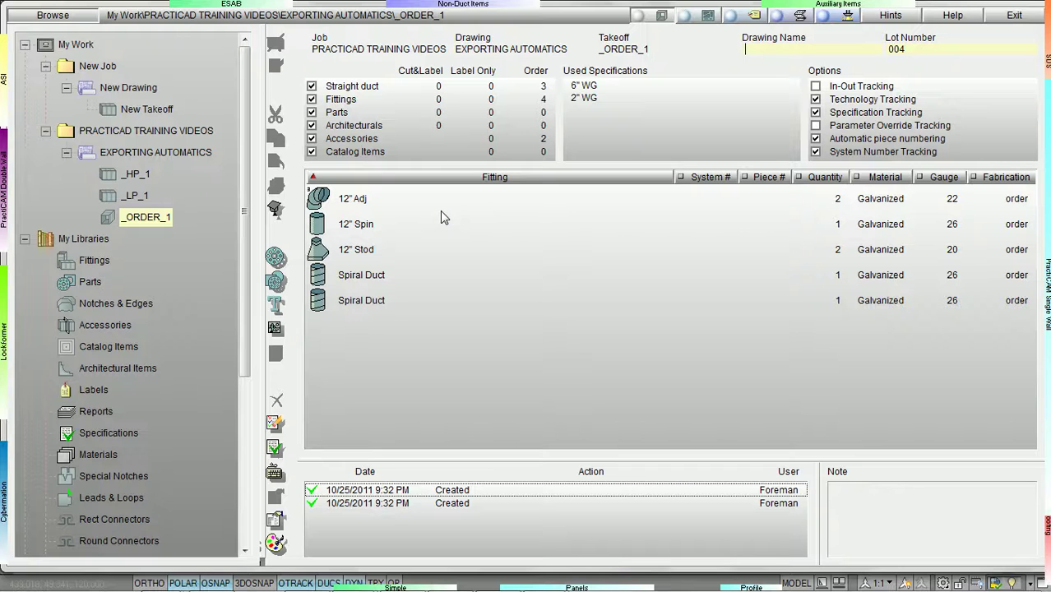
pyautogui.click(206, 241)
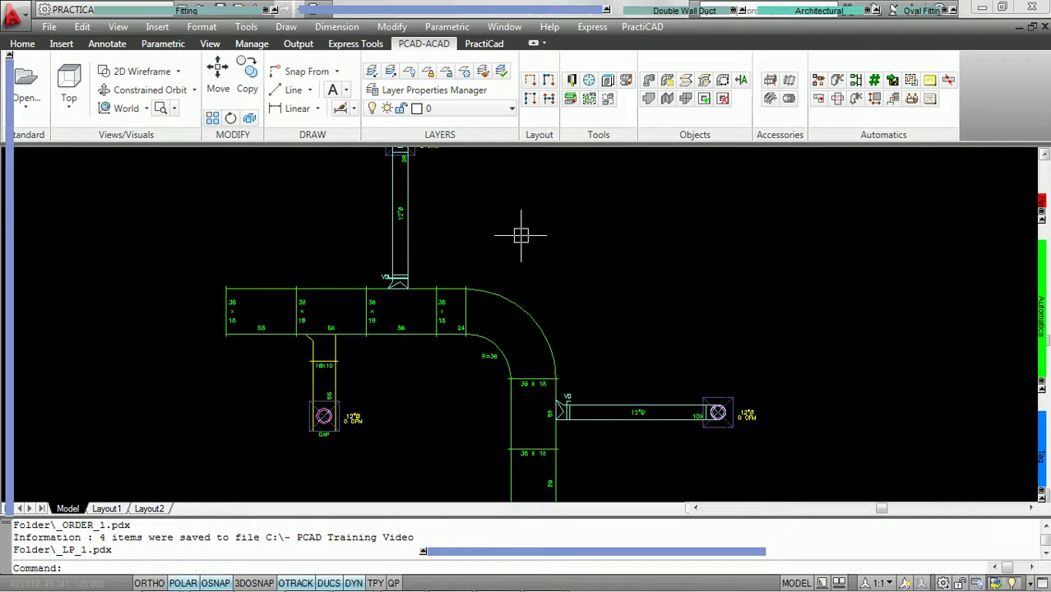
# Step: Reopen the takeoff export settings and review the include conditions of the ORDER and HP groups
pyautogui.click(484, 41)
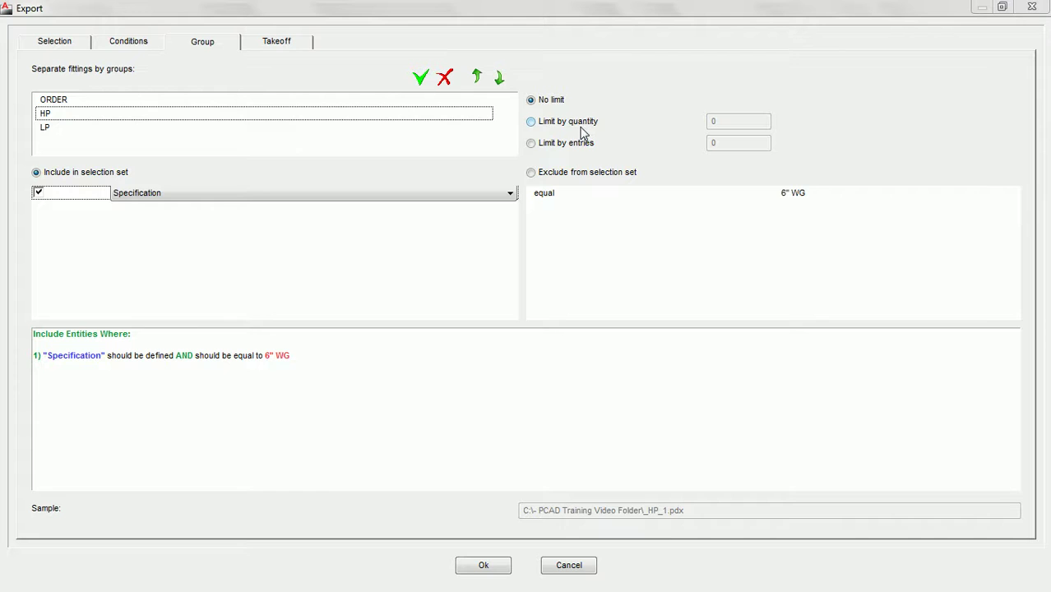
pyautogui.click(379, 105)
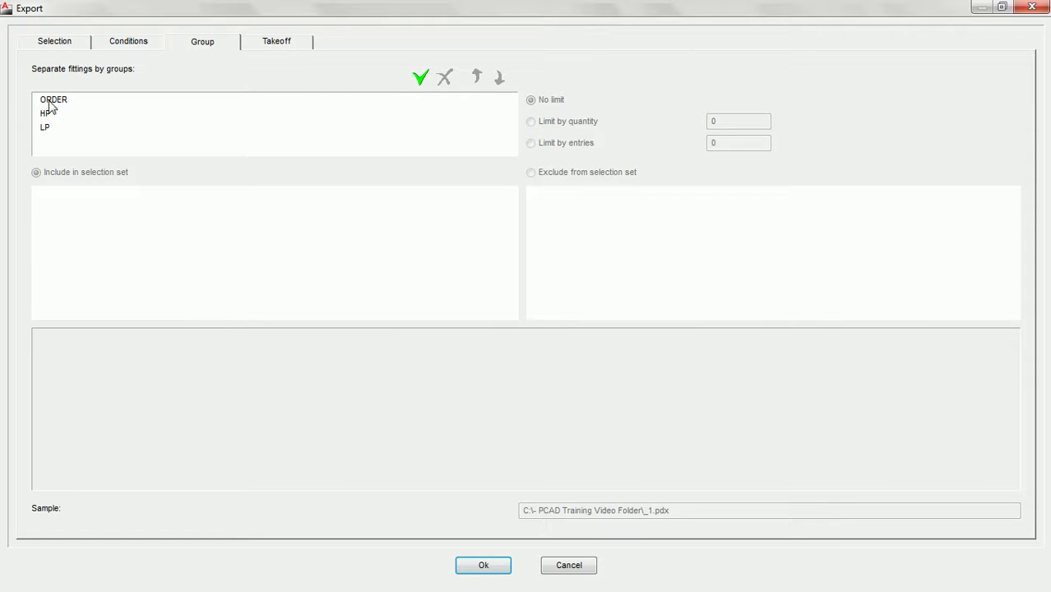
pyautogui.click(51, 101)
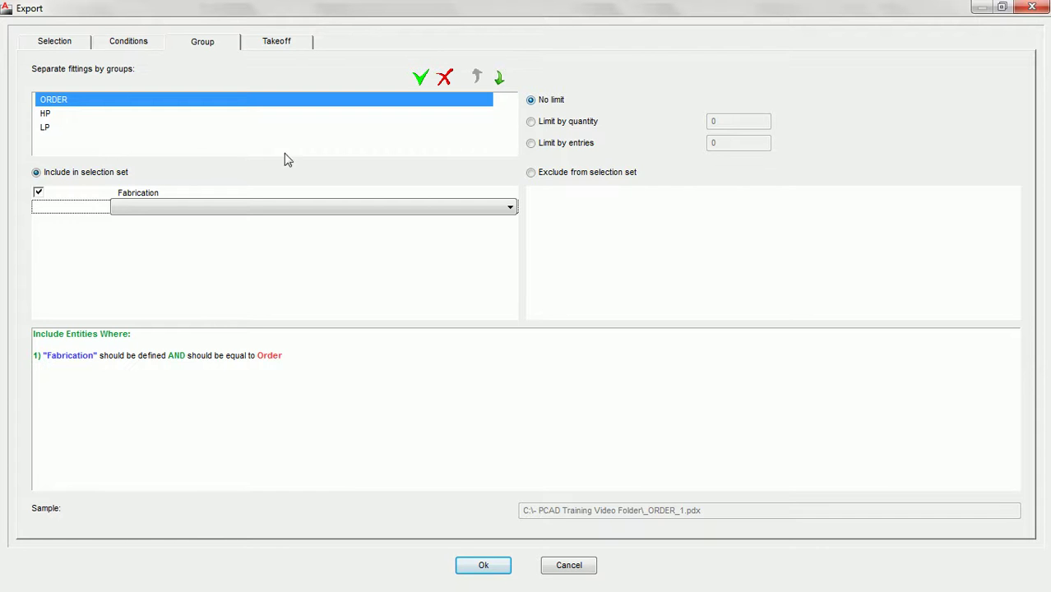
pyautogui.click(52, 117)
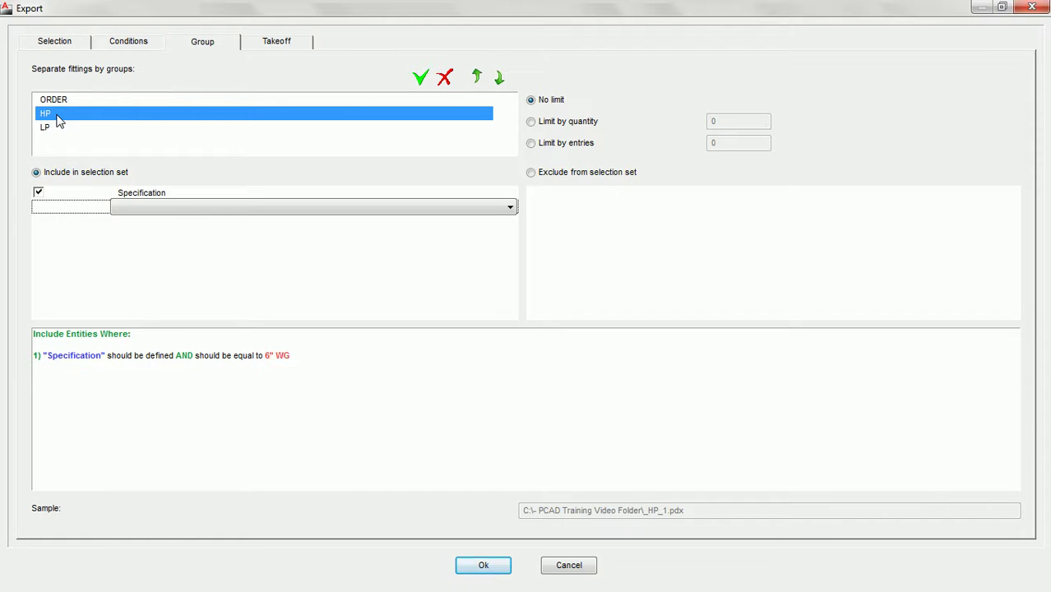
pyautogui.click(196, 194)
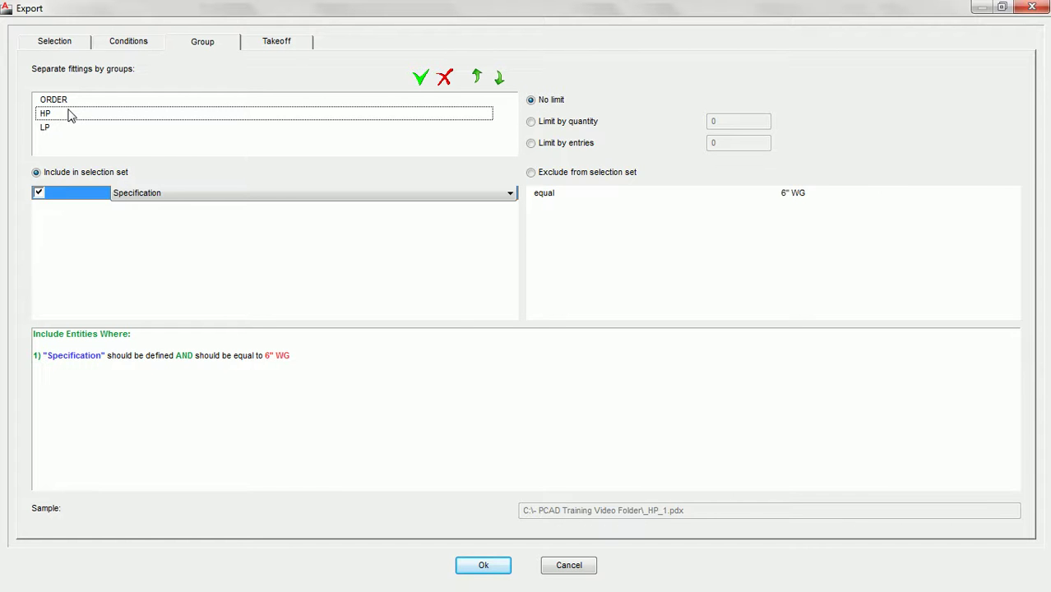
# Step: Preview the export without limits and widen the Quantity column to examine the HP group's fitting quantities
pyautogui.click(484, 565)
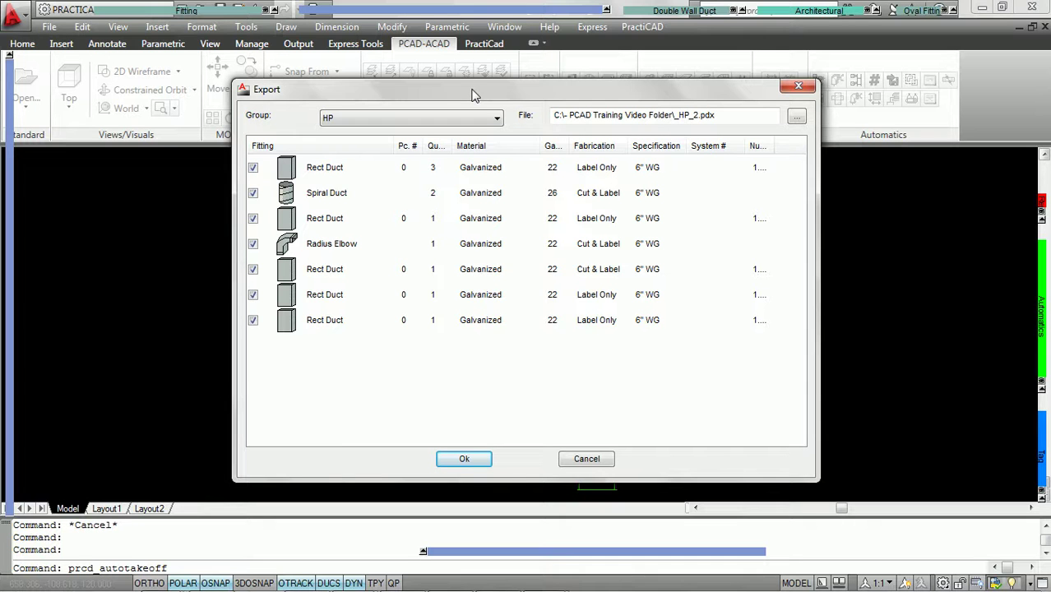
pyautogui.click(496, 120)
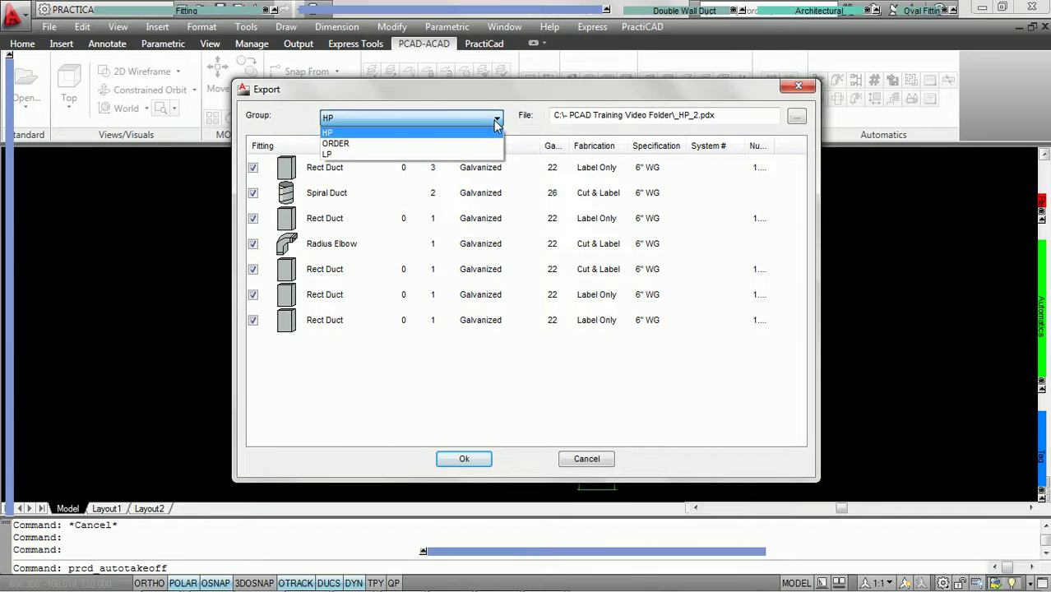
pyautogui.click(465, 120)
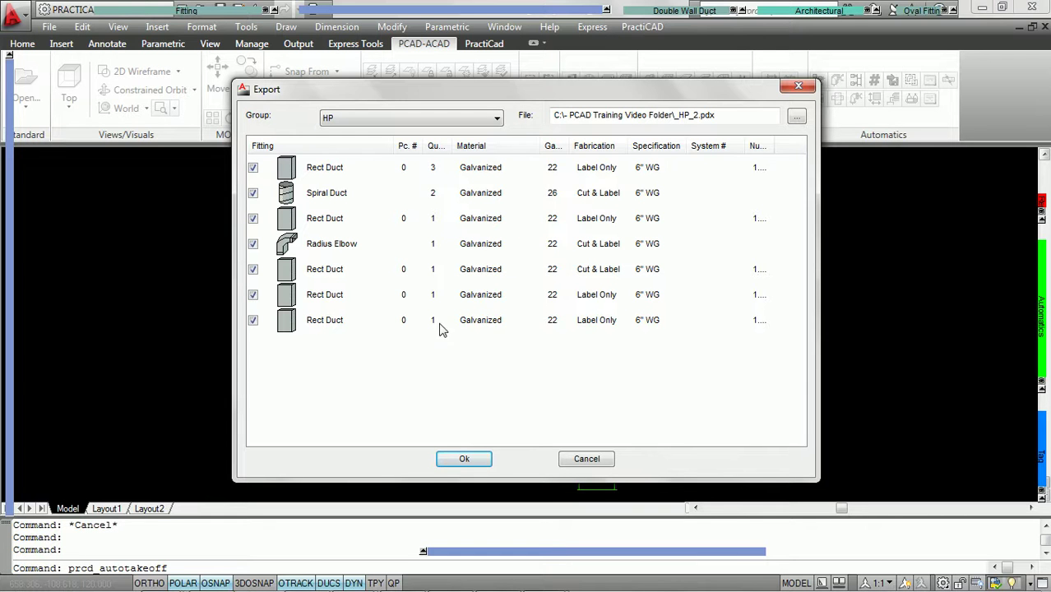
pyautogui.moveTo(454, 150); pyautogui.dragTo(471, 150)
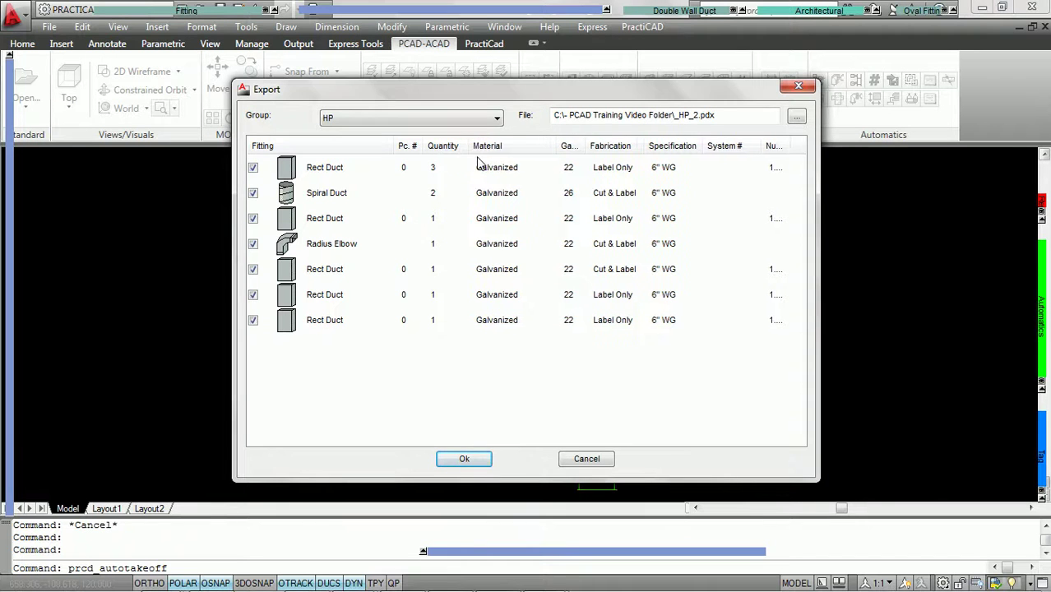
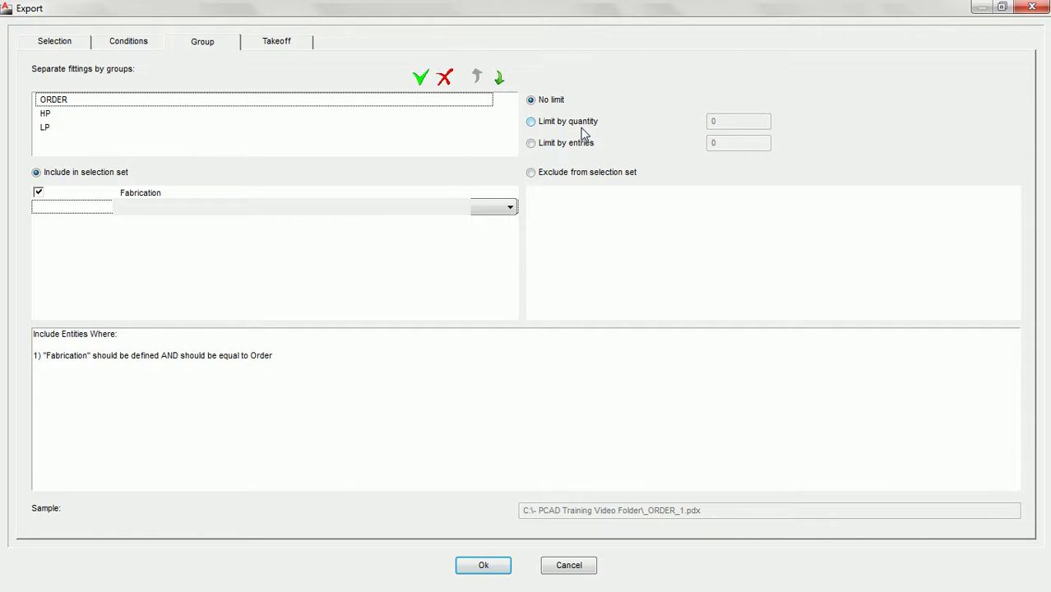
# Step: Limit the HP group by quantity to 5 and generate the export preview
pyautogui.click(46, 116)
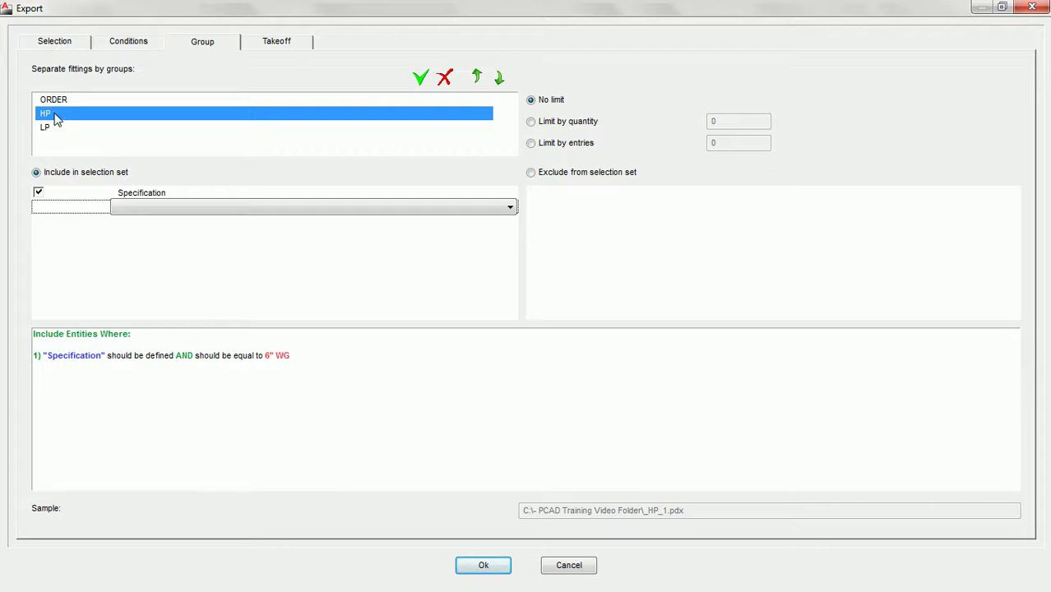
pyautogui.click(531, 123)
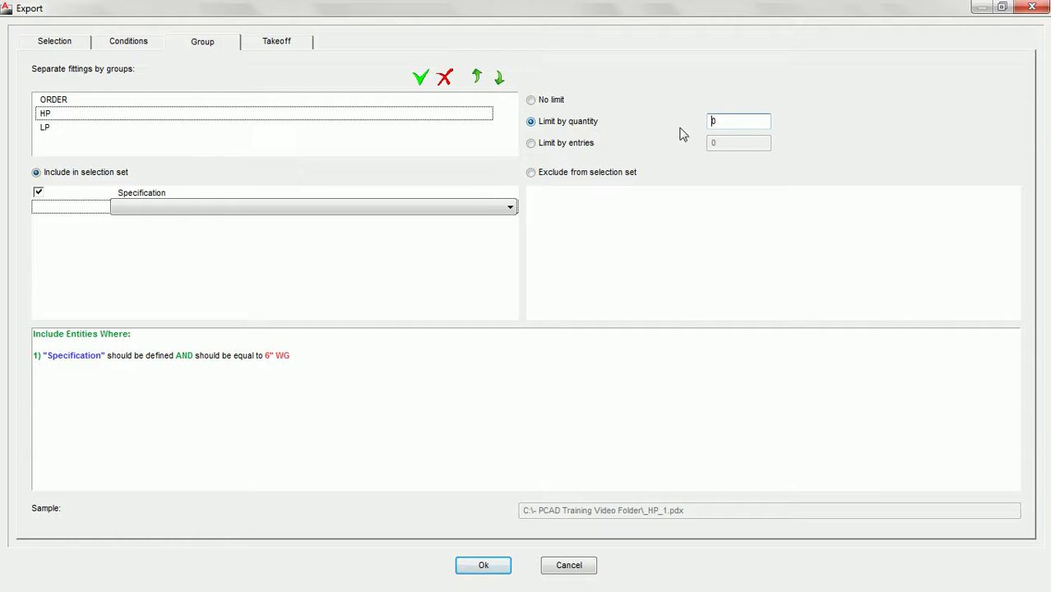
pyautogui.write('5')
pyautogui.click(484, 567)
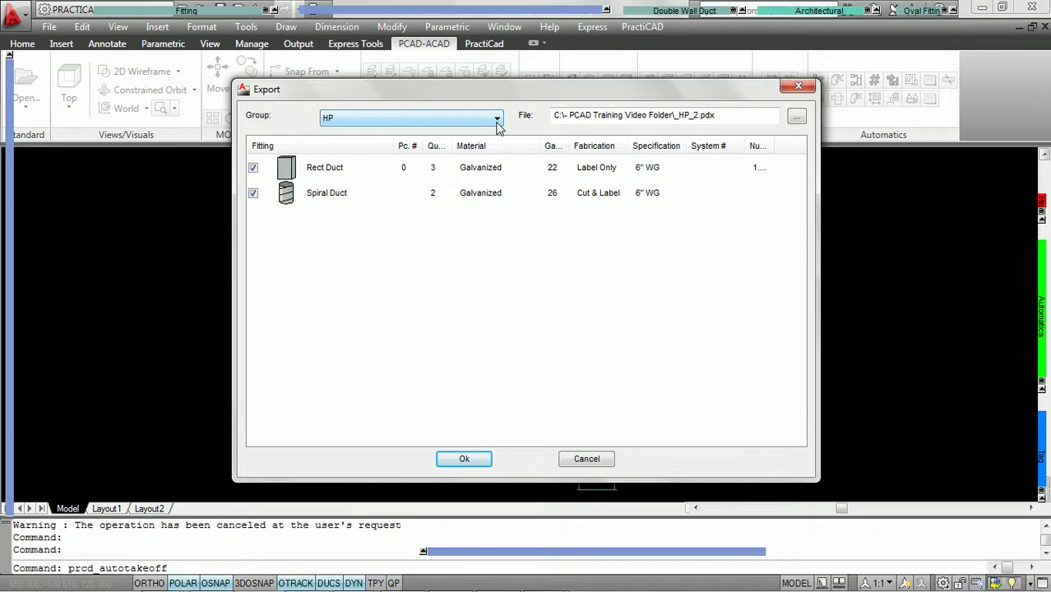
# Step: Compare the fittings, quantities and file names of the two HP entries in the export preview
pyautogui.click(498, 122)
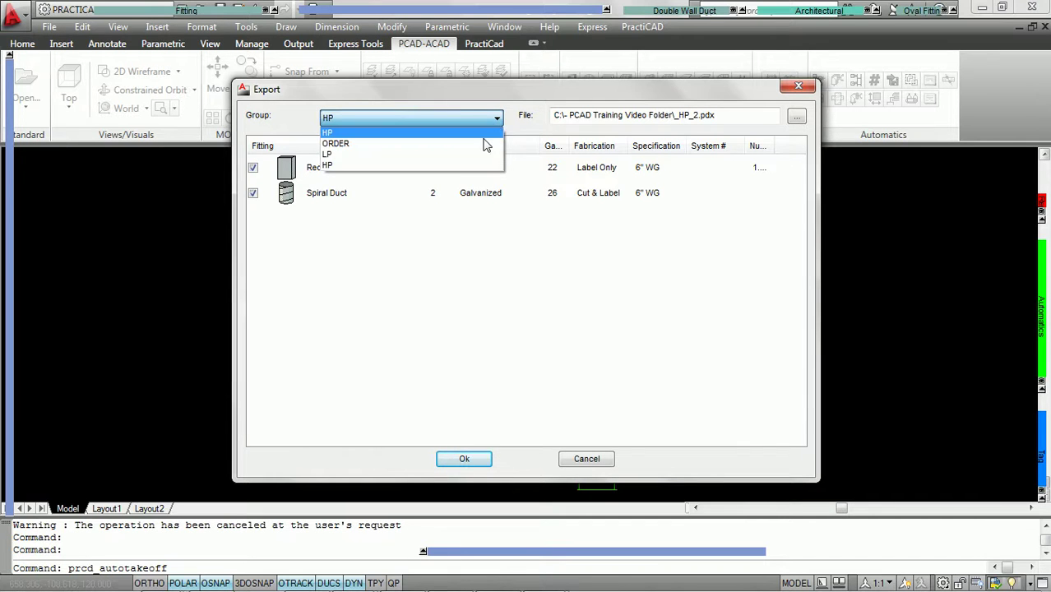
pyautogui.click(487, 121)
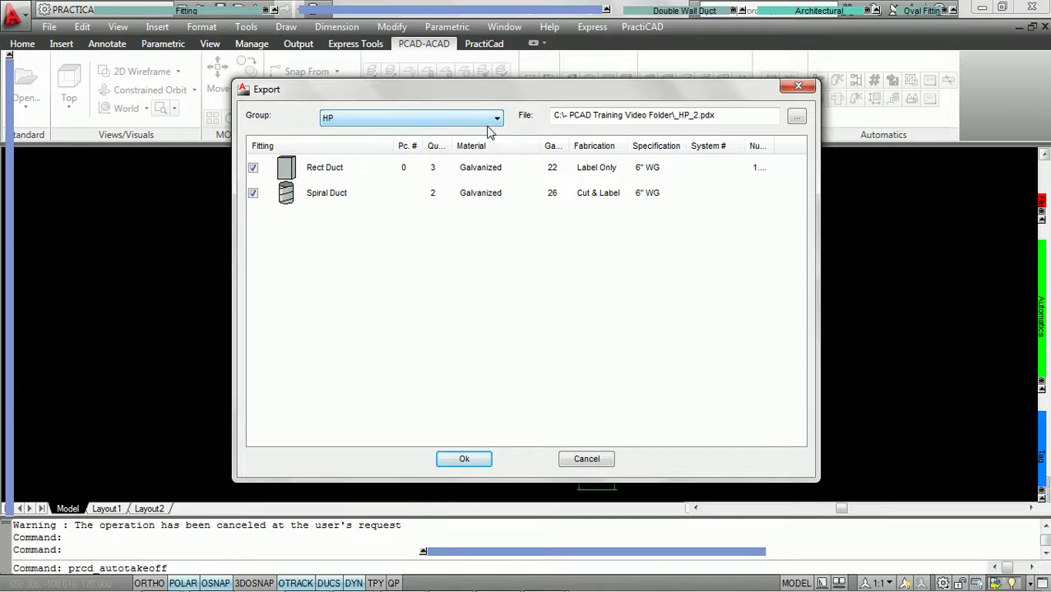
pyautogui.click(372, 121)
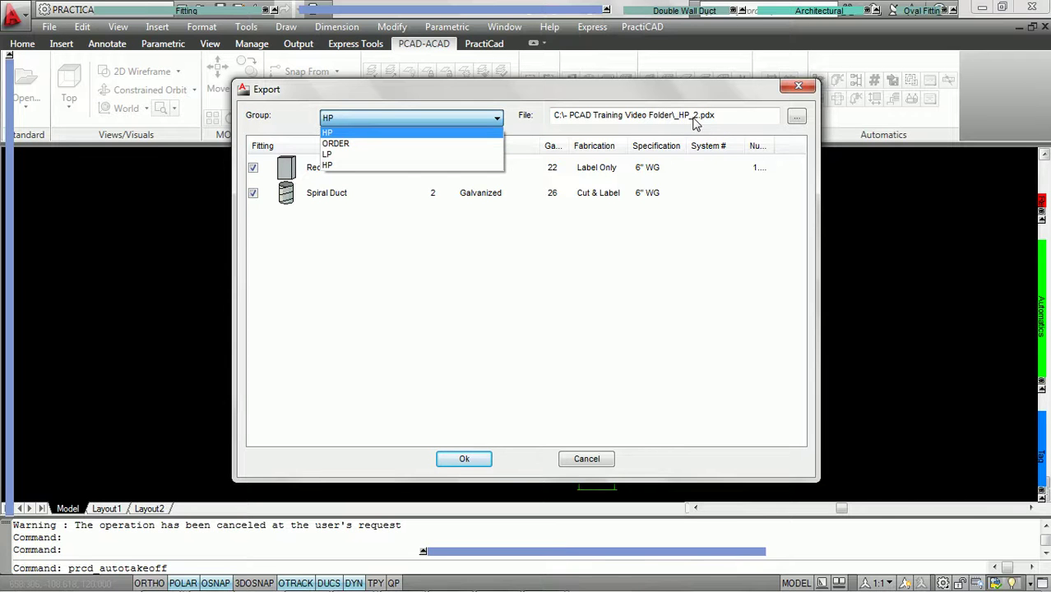
pyautogui.click(530, 137)
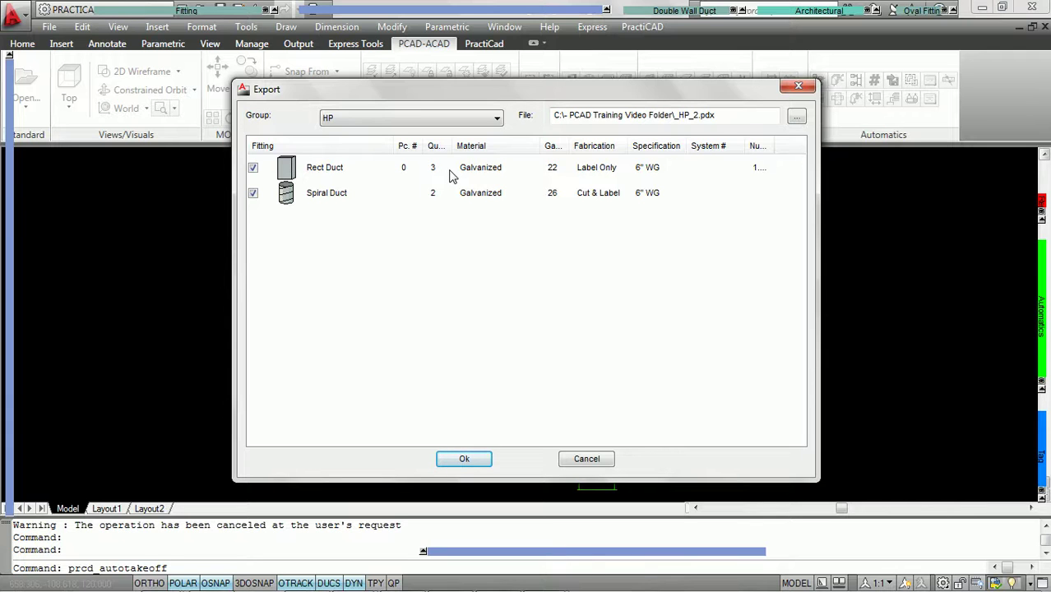
pyautogui.click(463, 118)
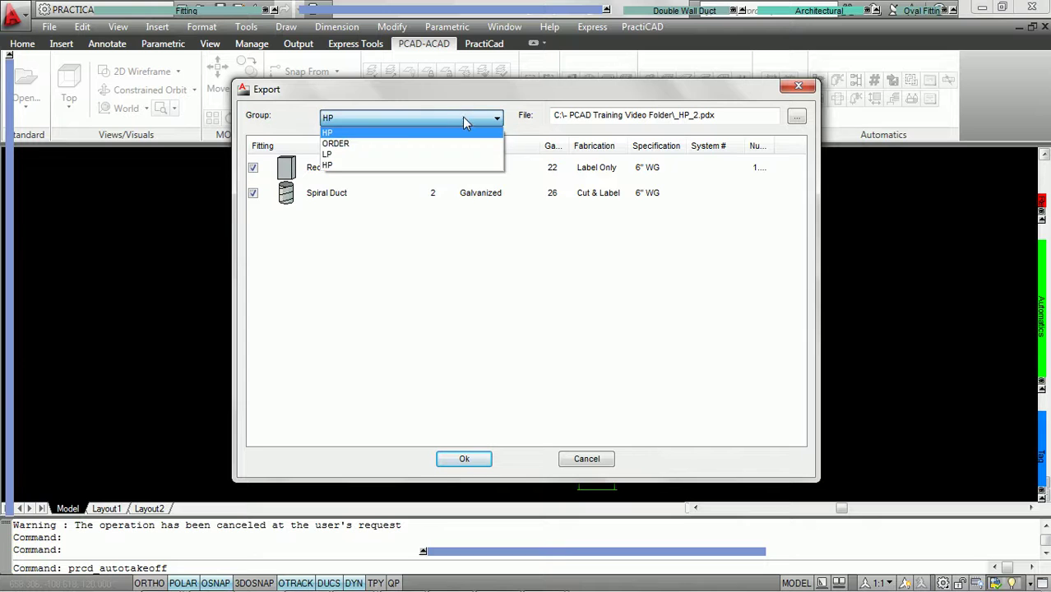
pyautogui.click(344, 165)
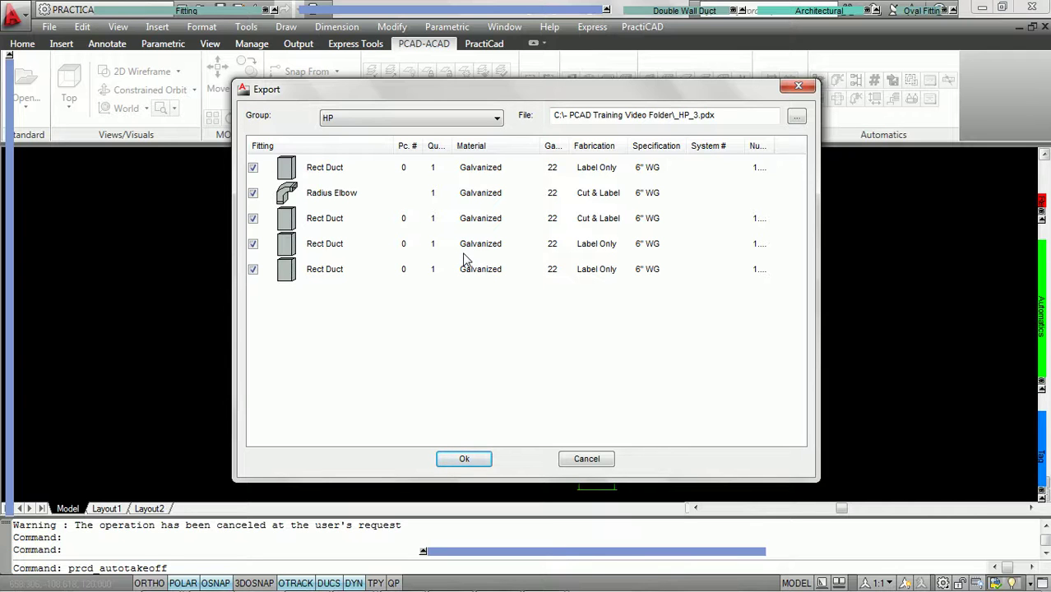
pyautogui.click(689, 117)
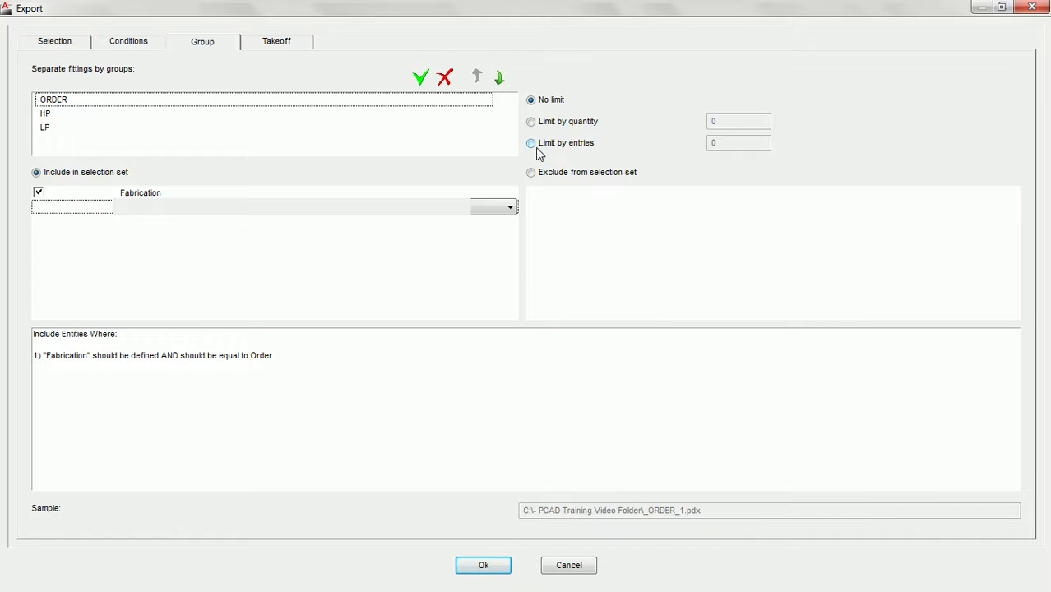
# Step: Reset the HP group's quantity limit to 0, limit the group by entries to 5, and generate the export preview
pyautogui.click(536, 148)
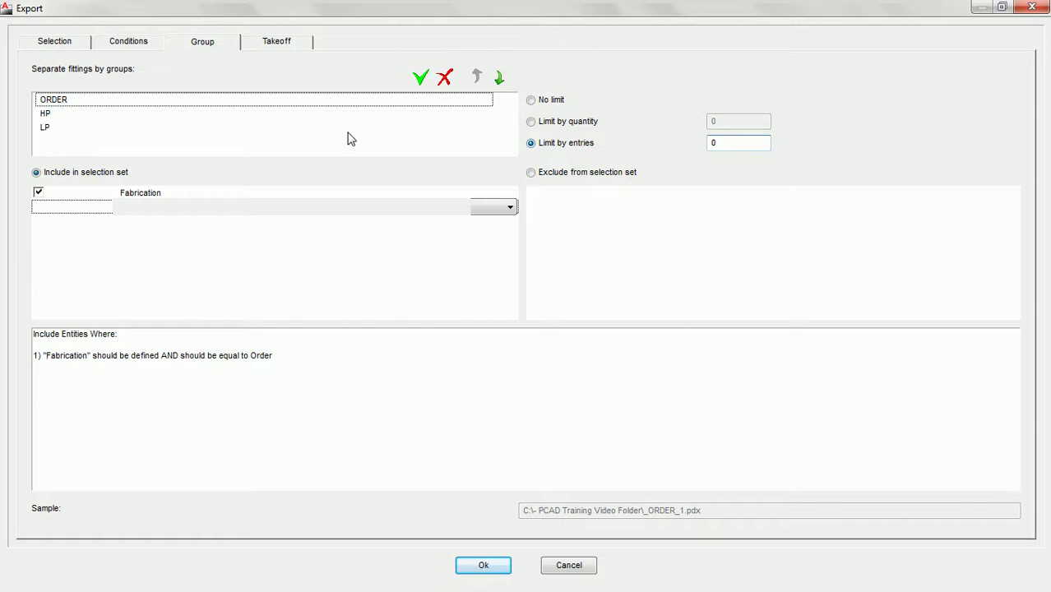
pyautogui.click(45, 114)
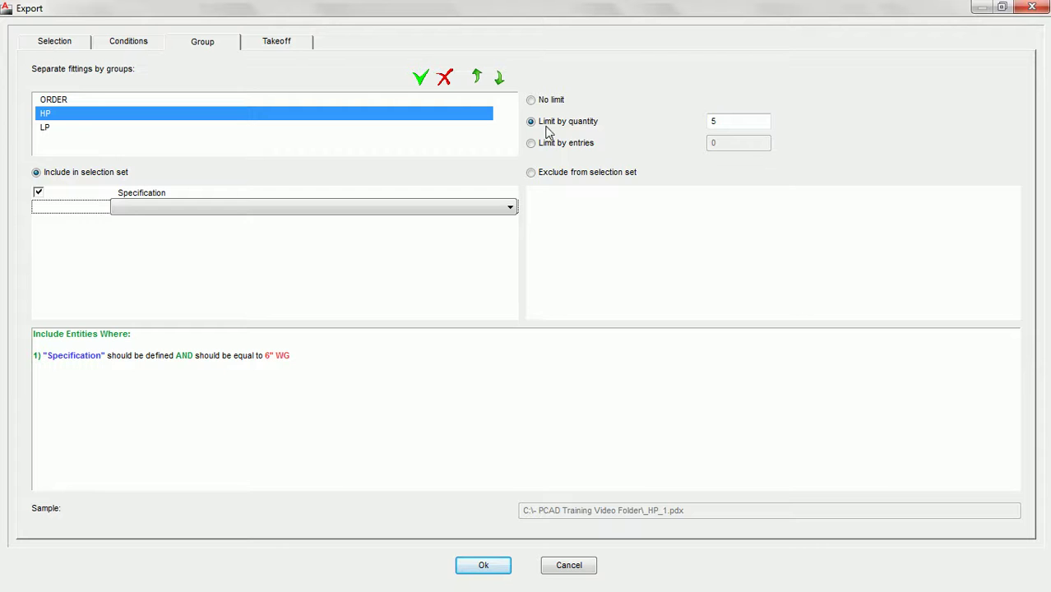
pyautogui.doubleClick(718, 121)
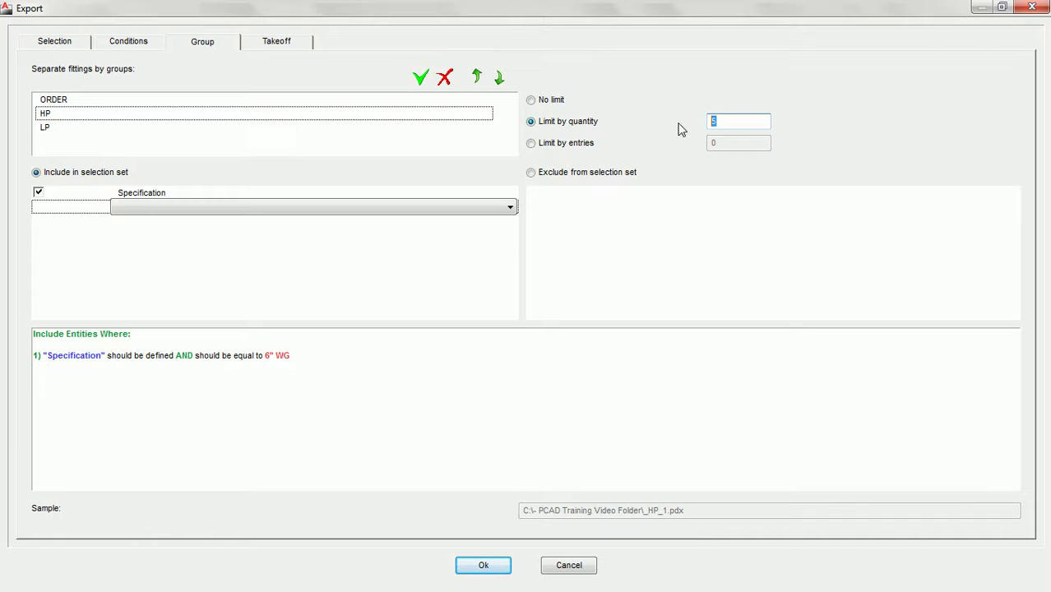
pyautogui.write('0')
pyautogui.click(530, 144)
pyautogui.doubleClick(716, 145)
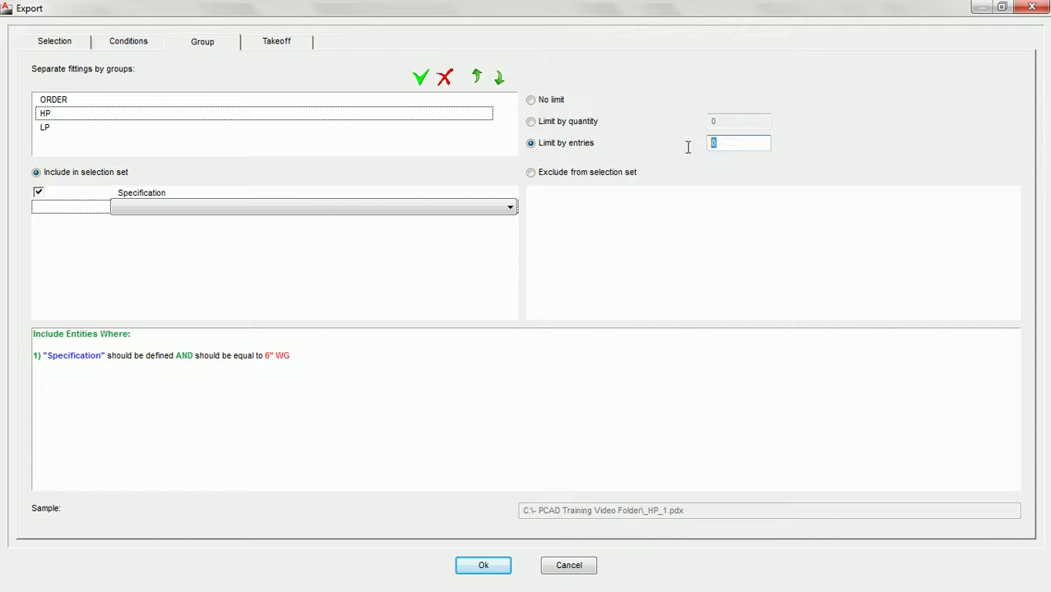
pyautogui.write('5')
pyautogui.click(492, 569)
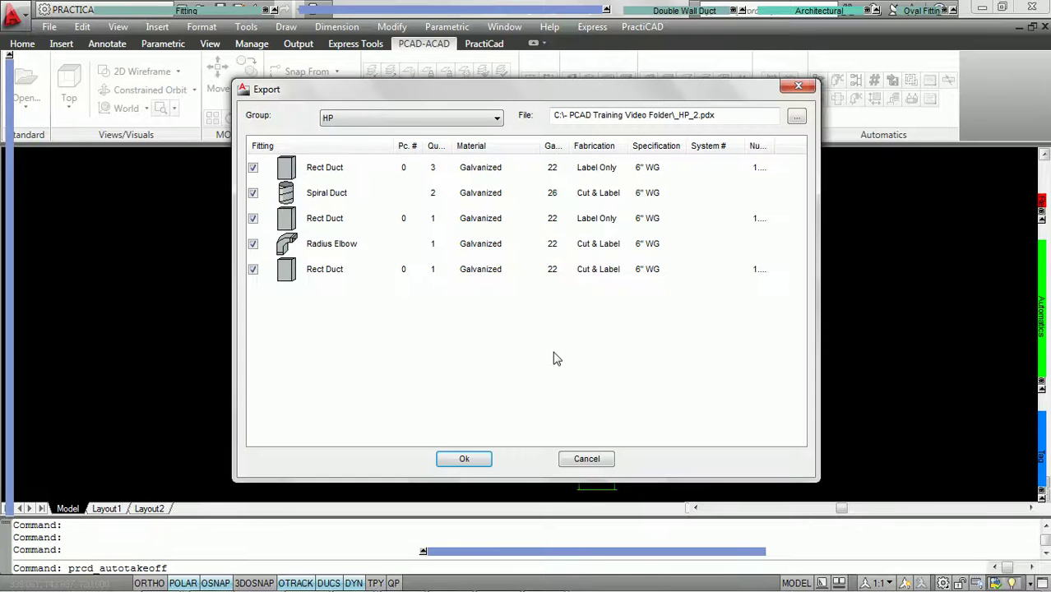
# Step: Review the groups listed in the entry-limited export preview and display the second HP entry
pyautogui.click(497, 119)
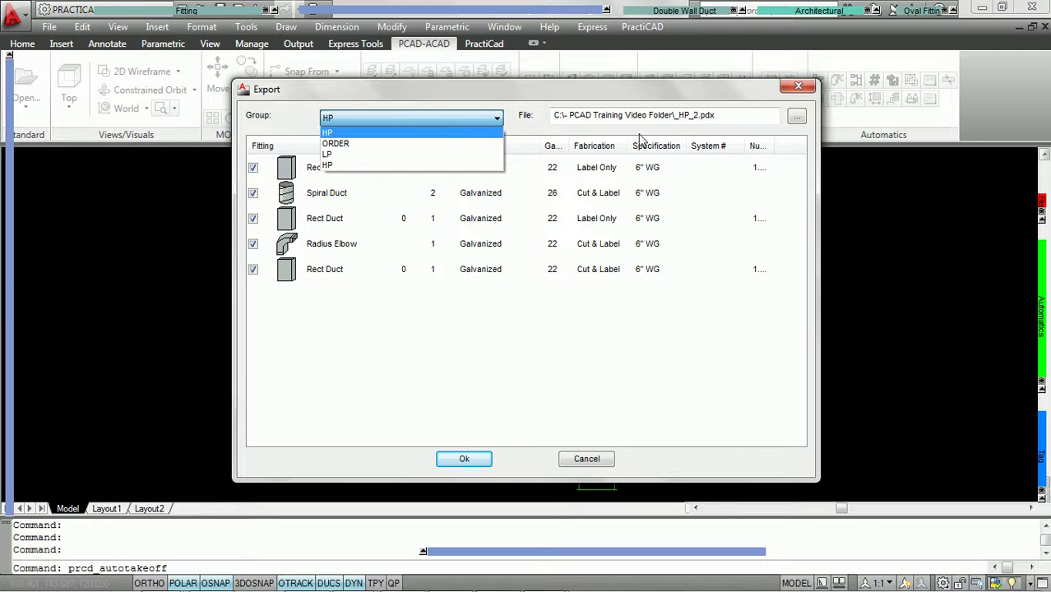
pyautogui.click(507, 310)
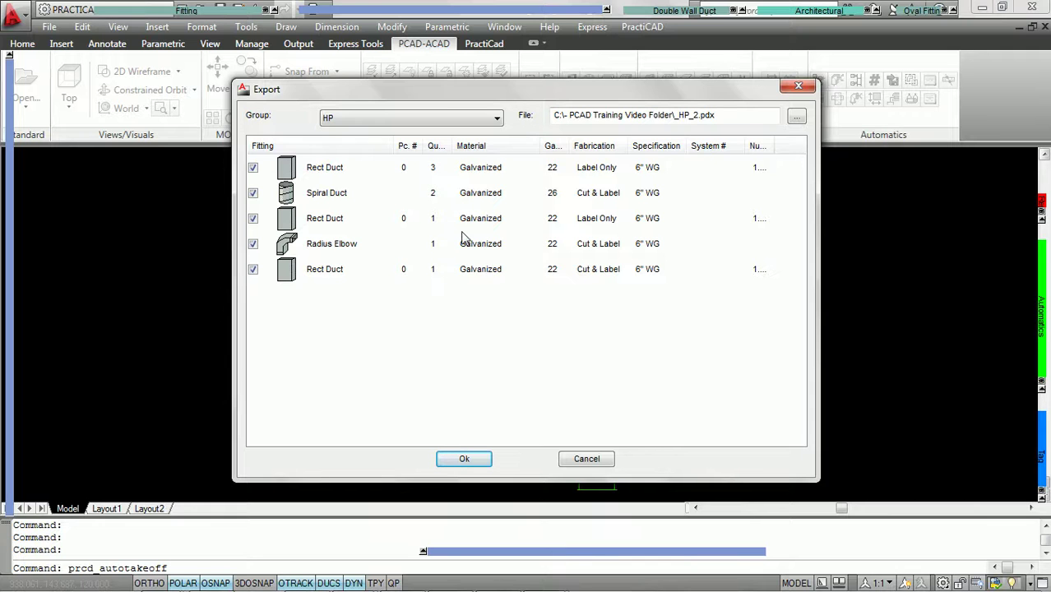
pyautogui.click(497, 118)
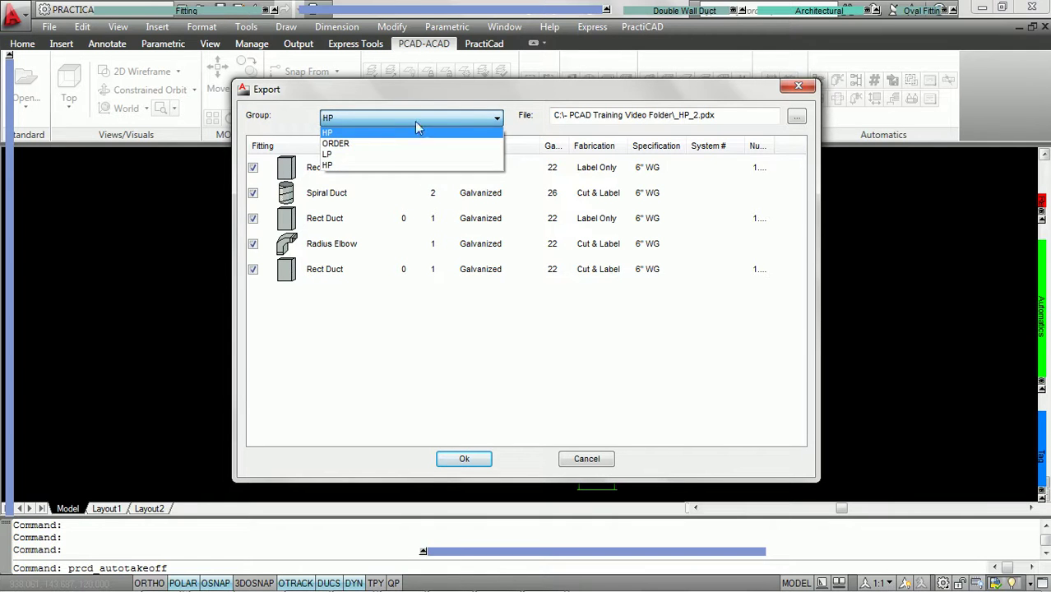
pyautogui.click(333, 167)
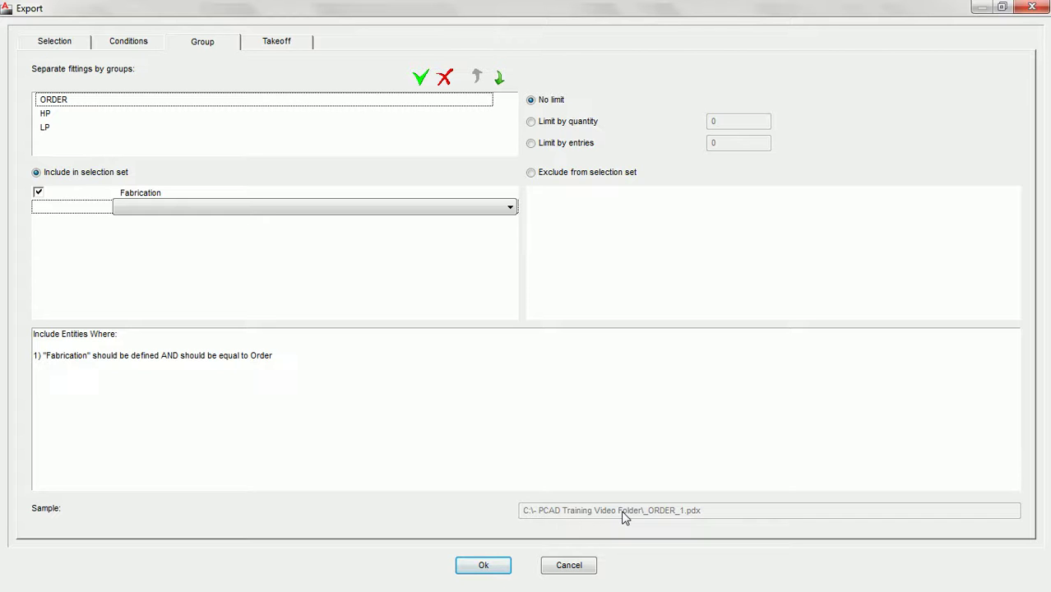
# Step: Set the takeoff export folder to the absolute path C:\- PCAD Training Video Folder\PCAD EXPORT FOLDER
pyautogui.click(276, 41)
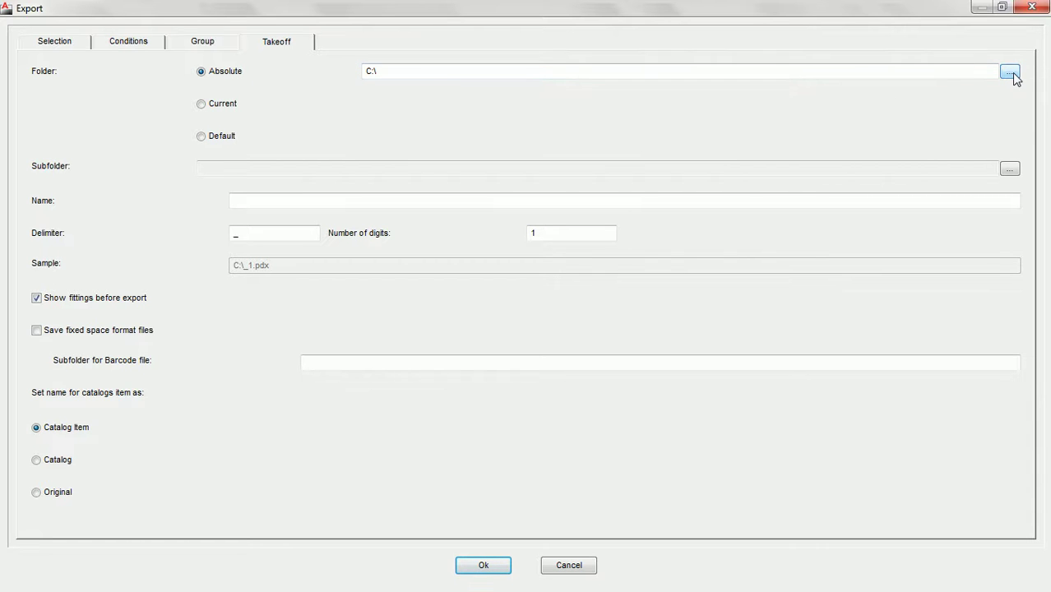
pyautogui.click(202, 105)
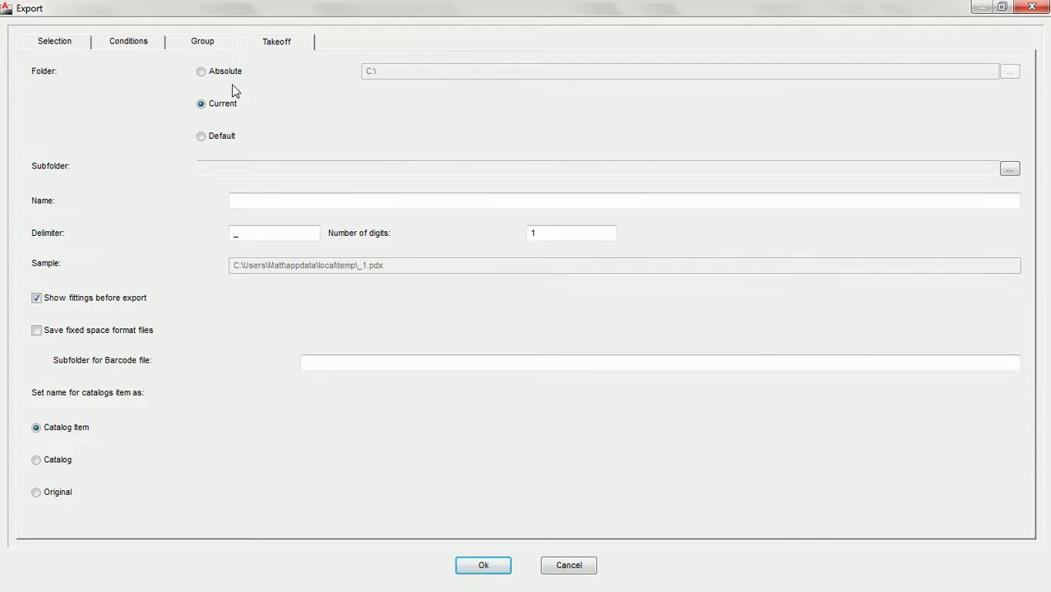
pyautogui.click(202, 74)
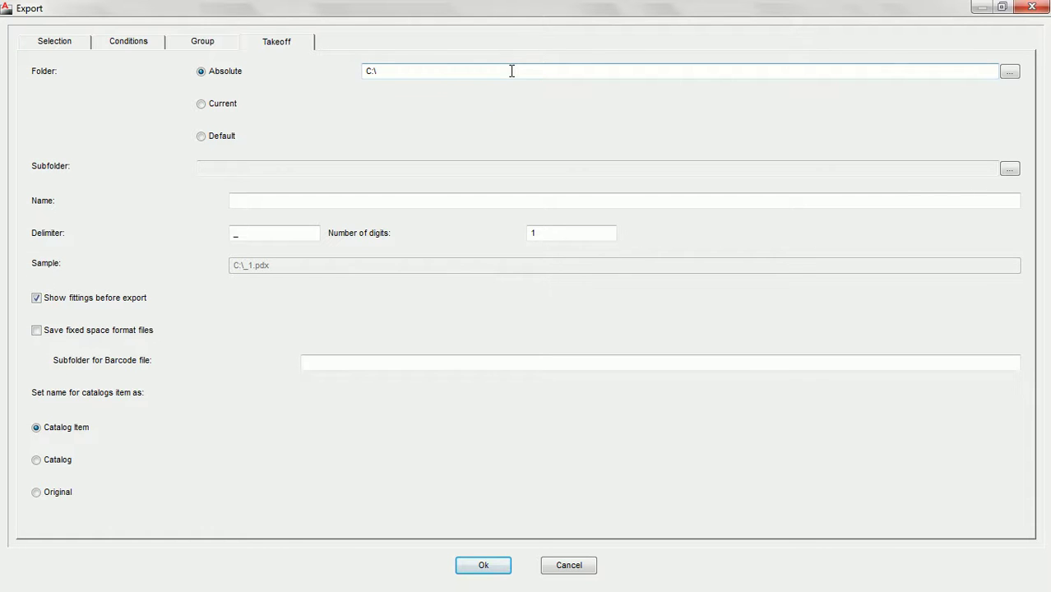
pyautogui.click(1010, 73)
pyautogui.moveTo(530, 176); pyautogui.dragTo(467, 137)
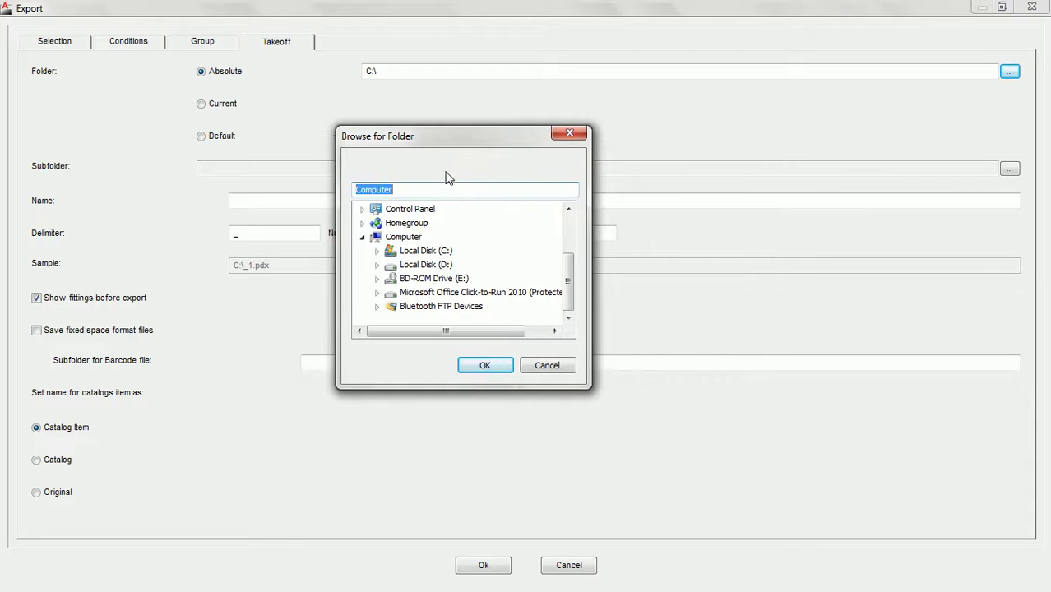
pyautogui.click(426, 252)
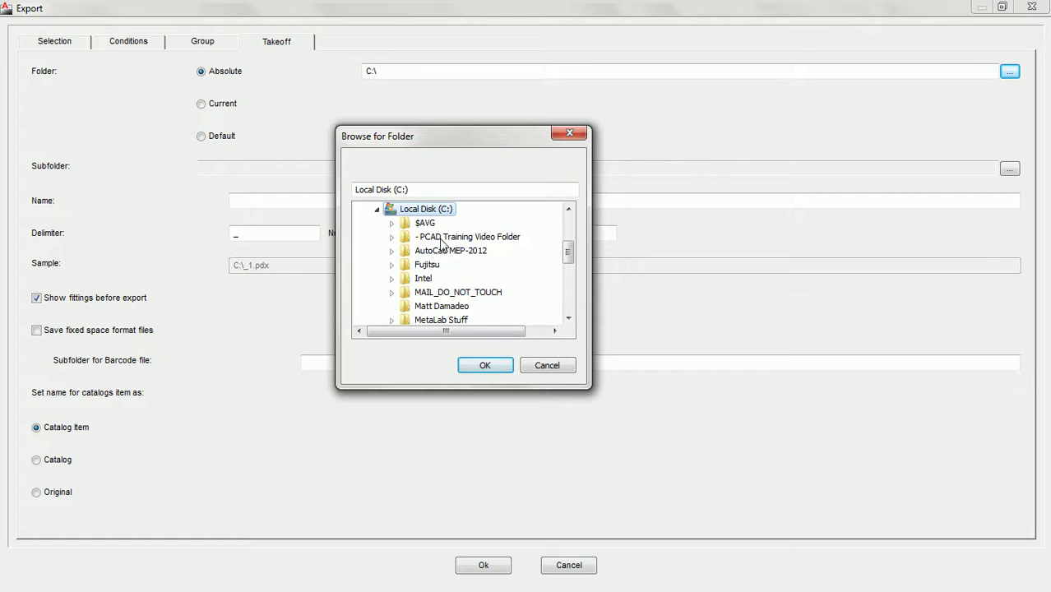
pyautogui.click(450, 238)
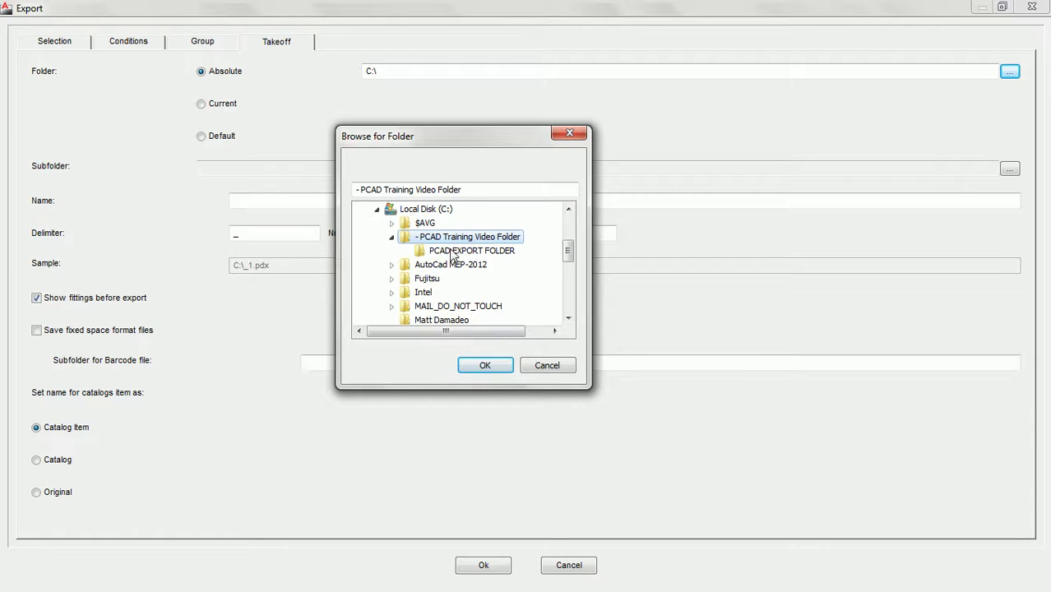
pyautogui.click(504, 251)
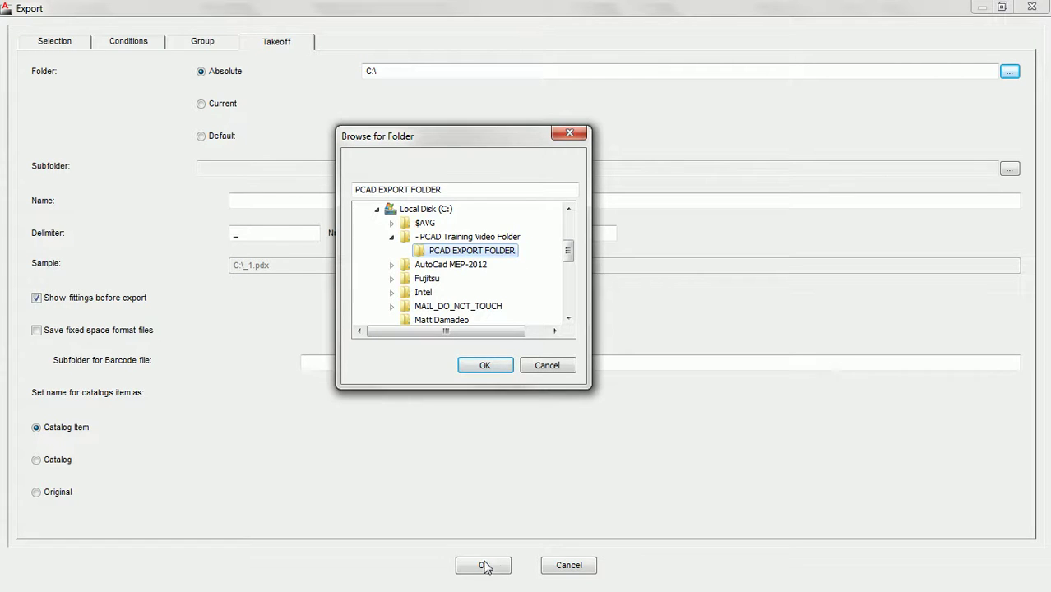
pyautogui.click(486, 366)
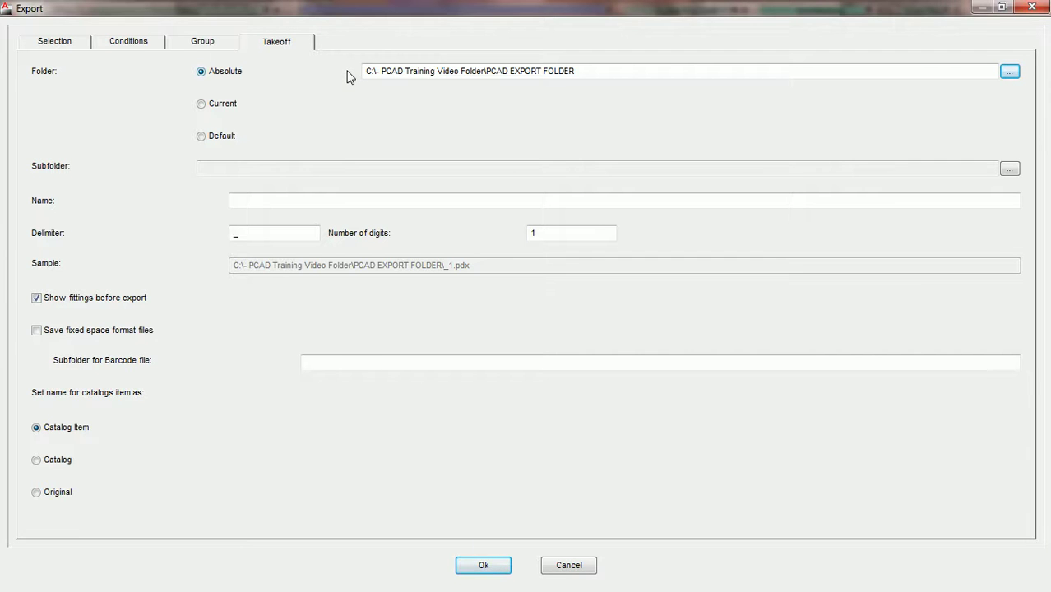
# Step: Check the sample export path for the Current and Default folder options, and cancel the export settings
pyautogui.click(202, 105)
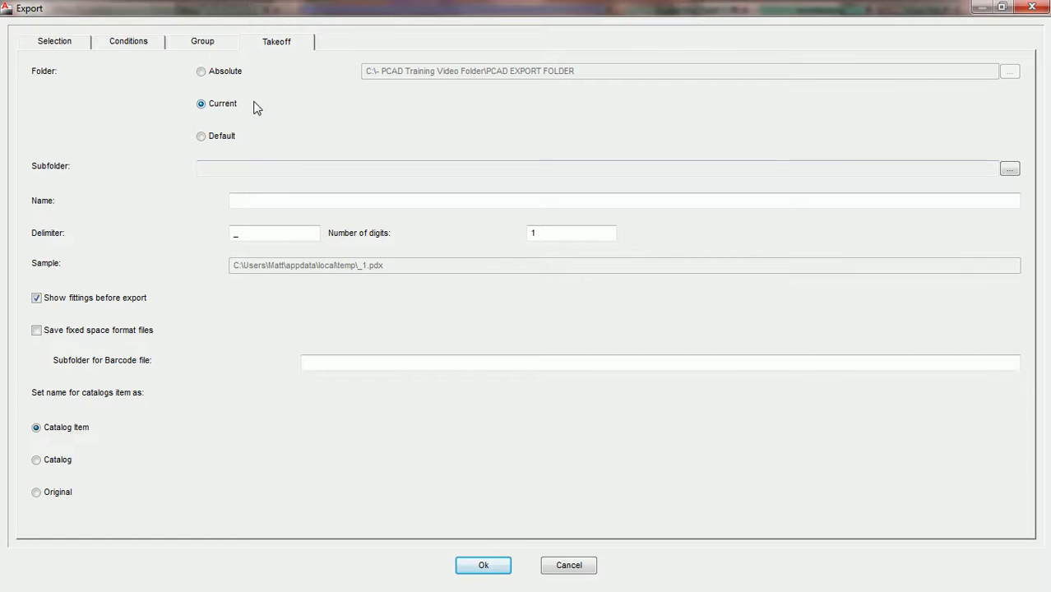
pyautogui.click(202, 138)
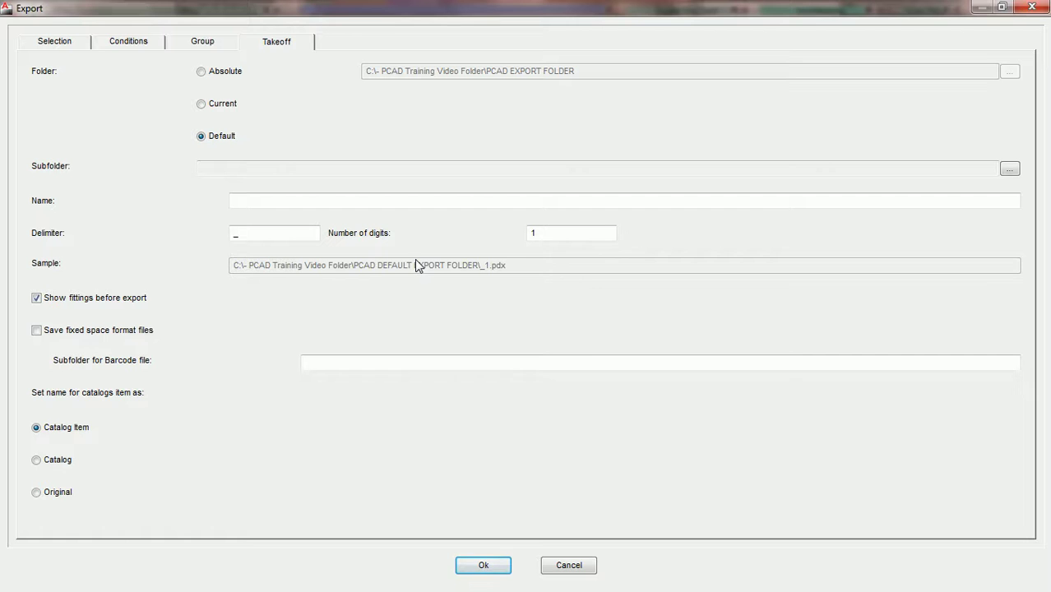
pyautogui.click(569, 566)
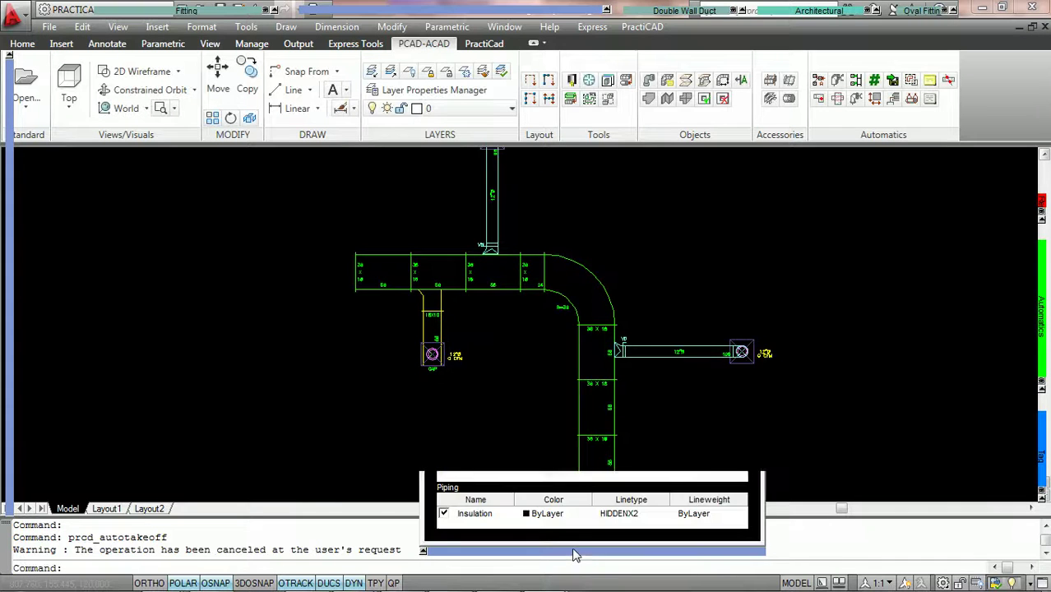
# Step: Open the Export category under Automatics in the PractiCAD library and examine its default folder setting in a maximized window
pyautogui.click(571, 81)
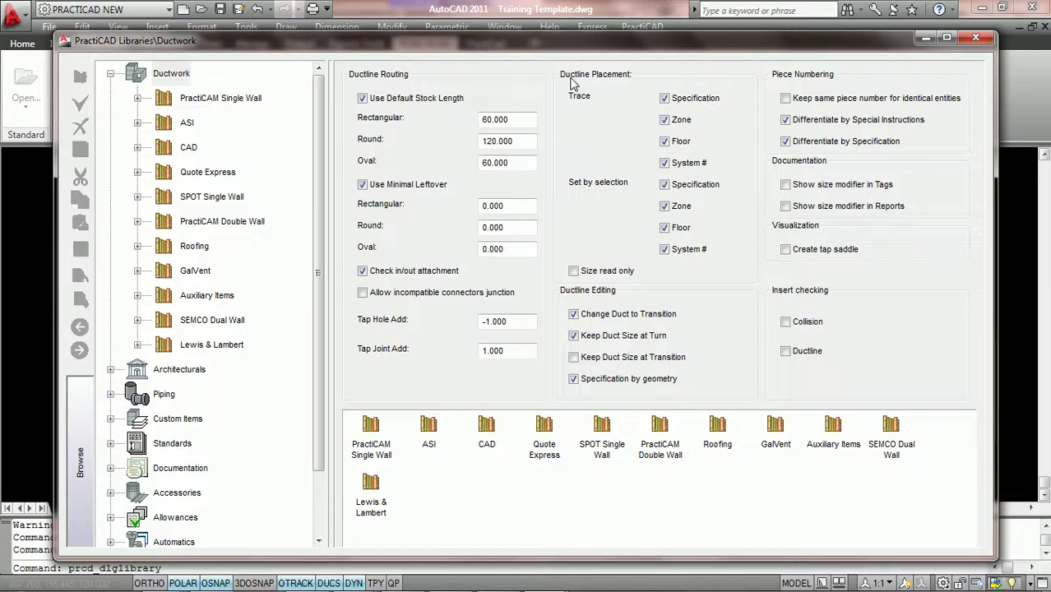
pyautogui.click(110, 74)
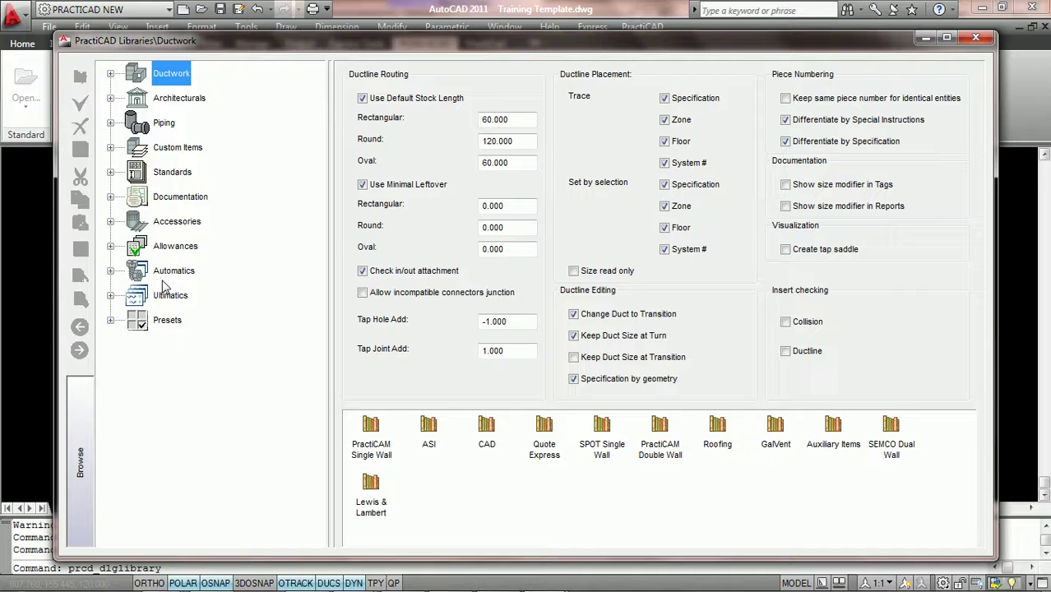
pyautogui.click(110, 270)
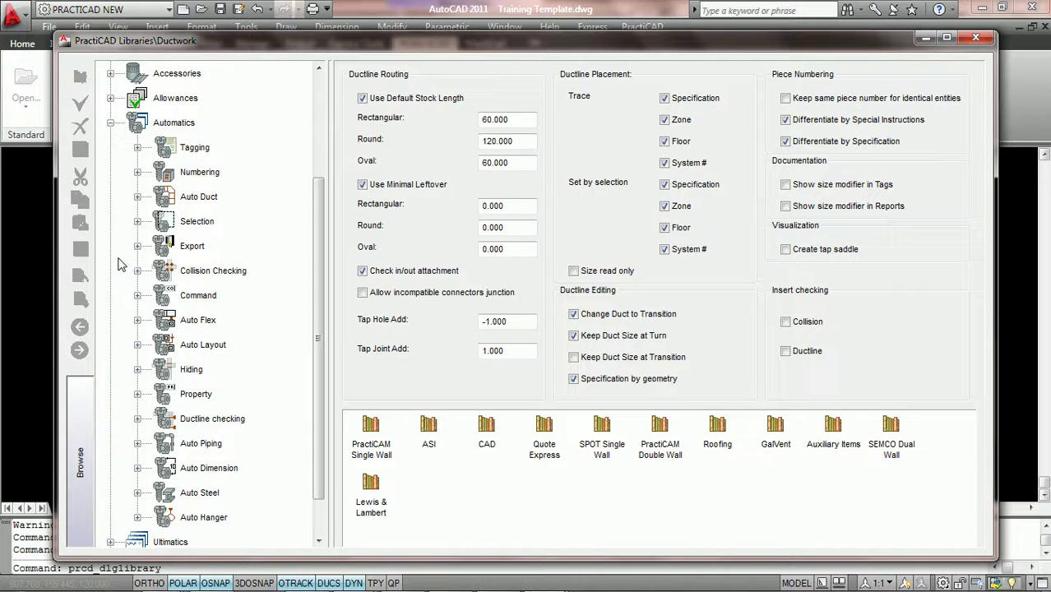
pyautogui.click(190, 249)
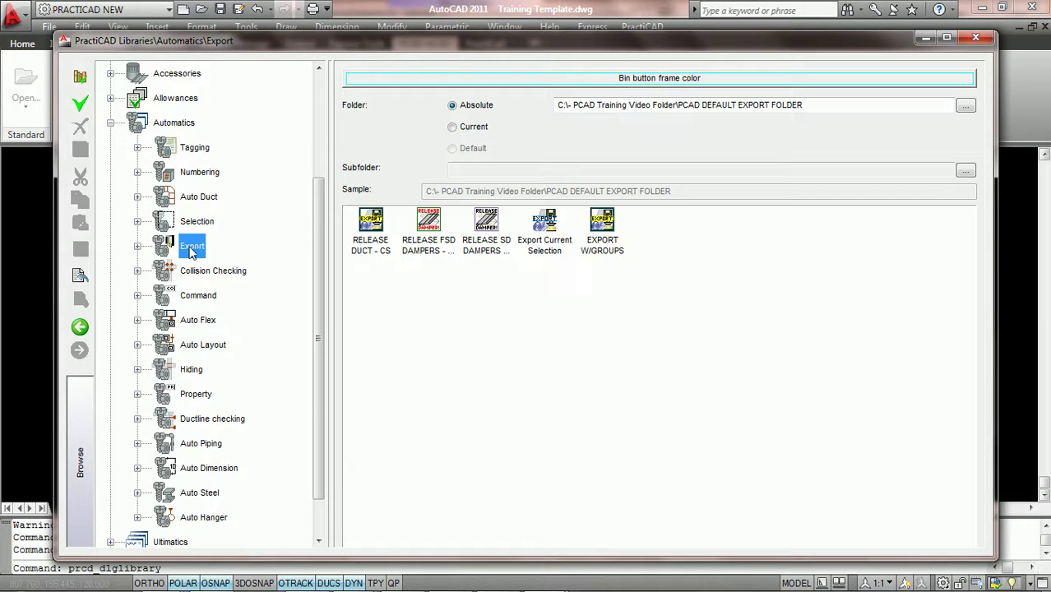
pyautogui.click(137, 247)
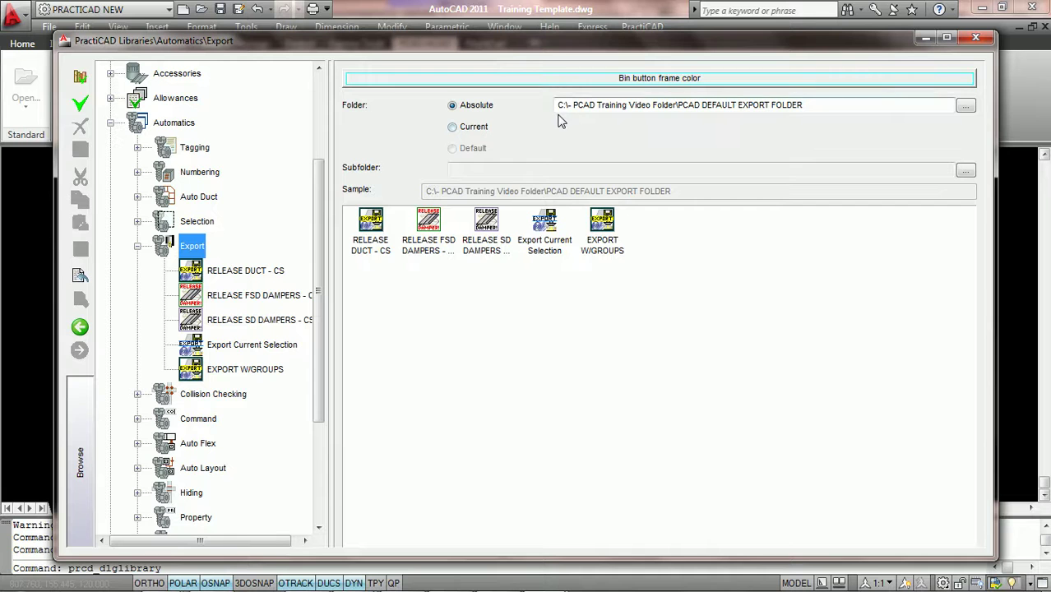
pyautogui.click(948, 38)
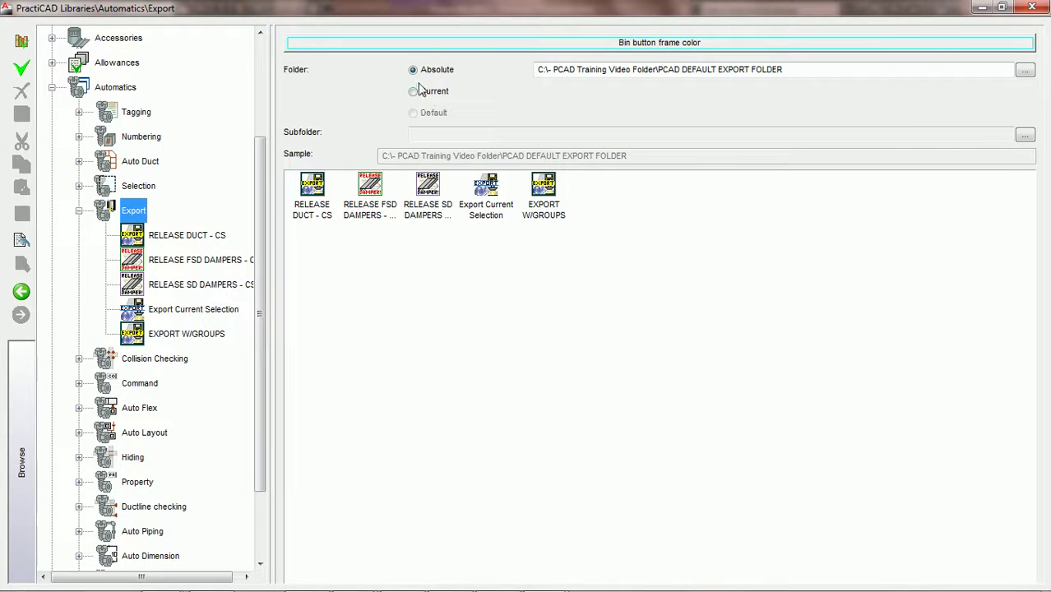
# Step: Compare the library's Current and Absolute default export folder options, keep Absolute, and restore and reposition the library window
pyautogui.click(414, 93)
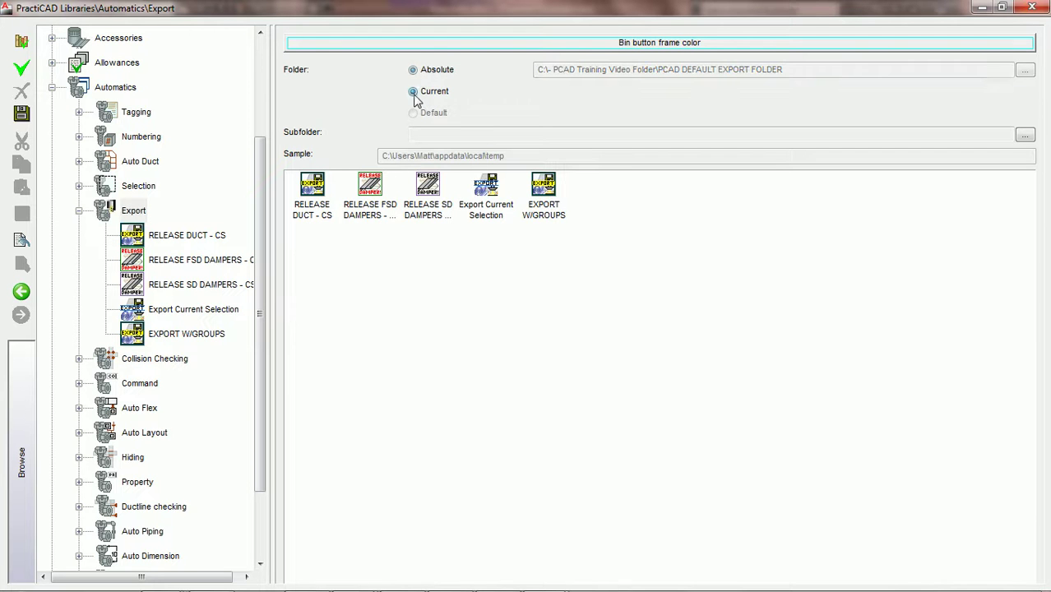
pyautogui.click(414, 71)
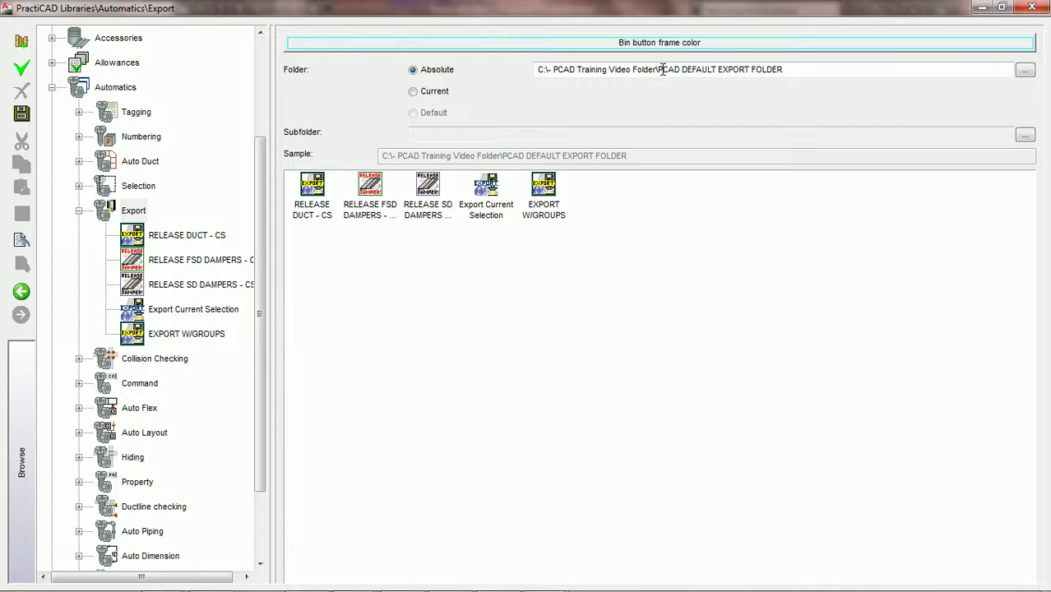
pyautogui.doubleClick(637, 8)
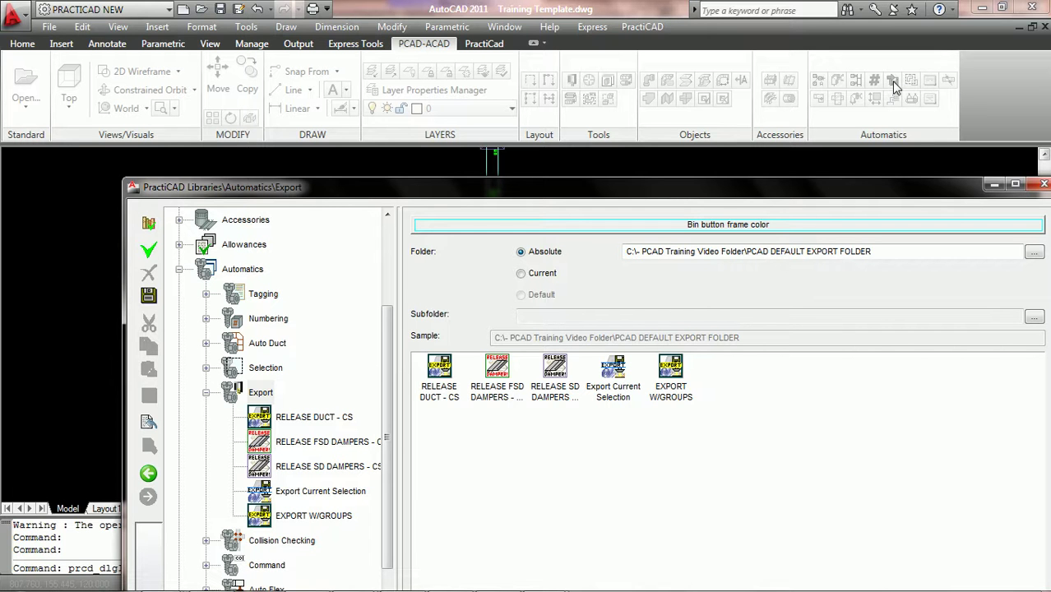
pyautogui.moveTo(875, 198); pyautogui.dragTo(804, 39)
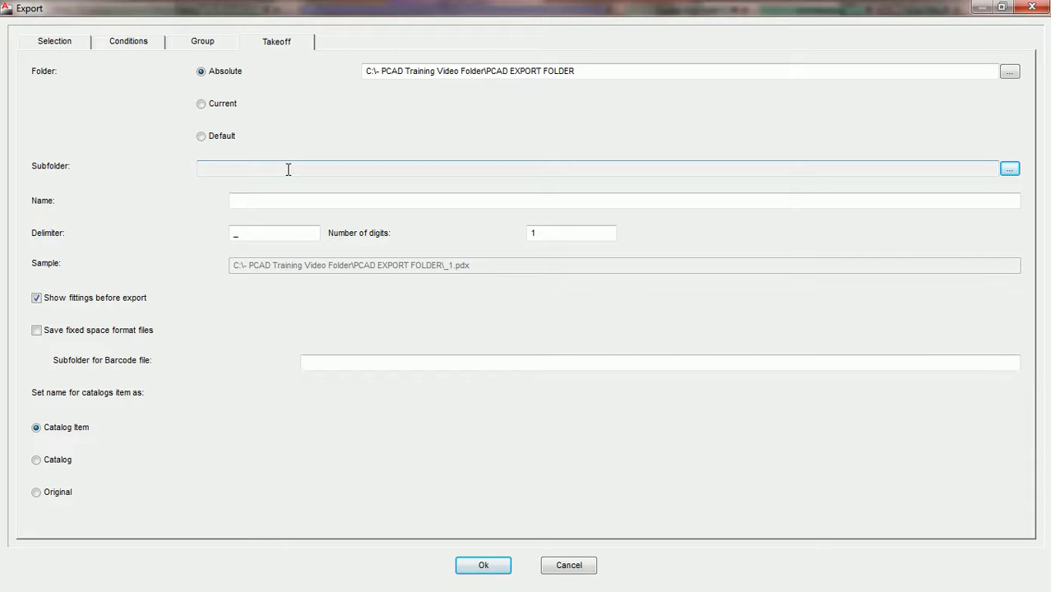
# Step: Define the takeoff export subfolder with the Job Name property and accept the export settings
pyautogui.click(1009, 170)
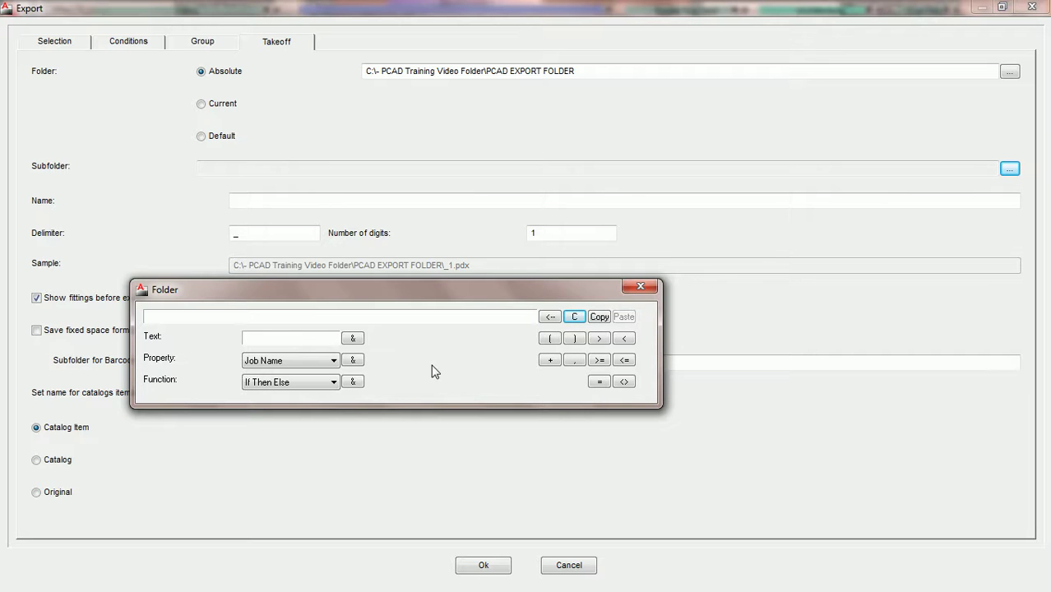
pyautogui.click(334, 362)
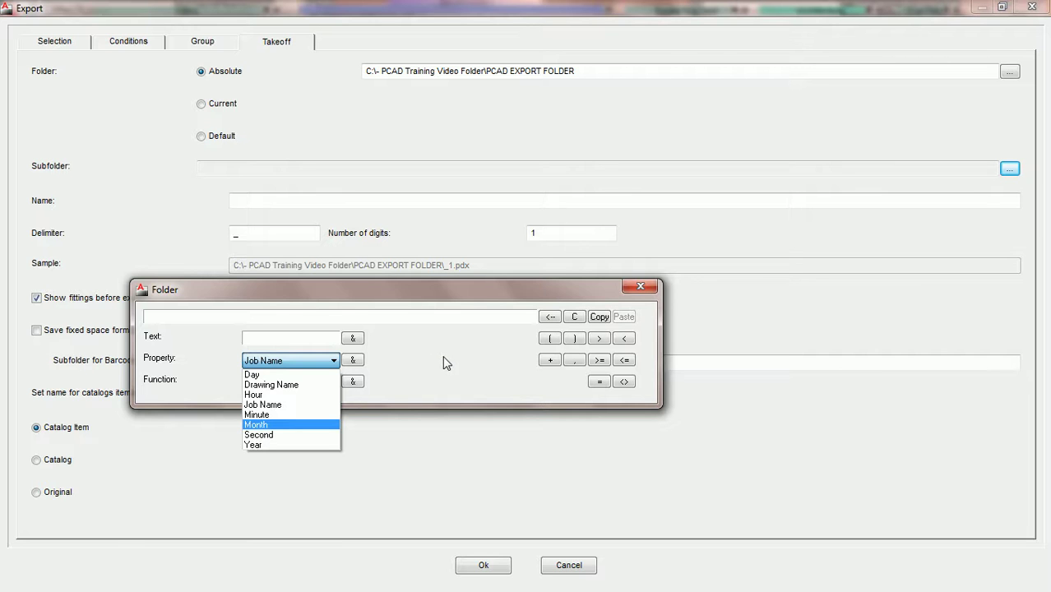
pyautogui.click(355, 367)
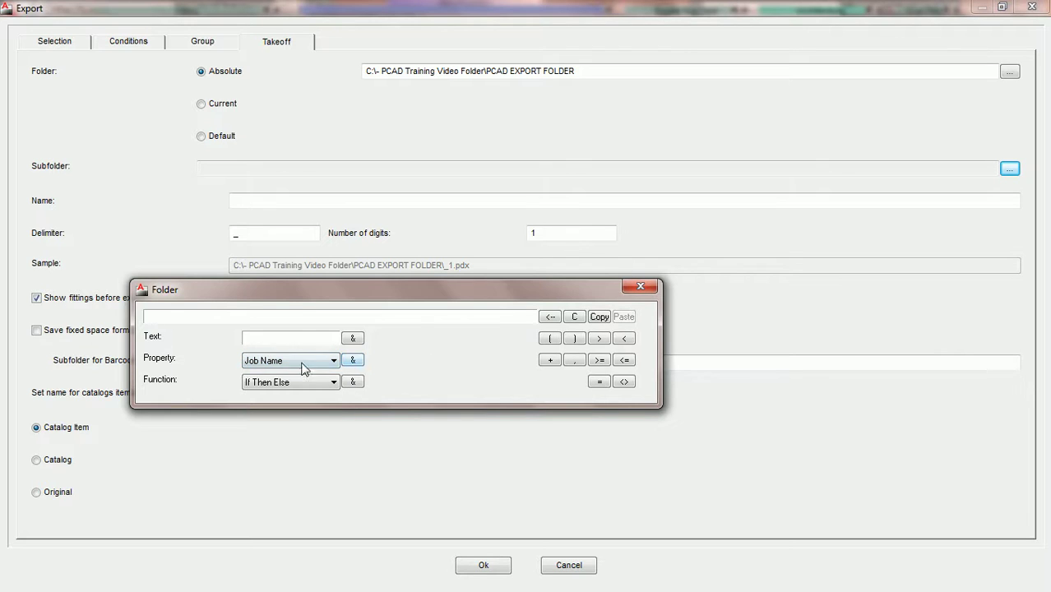
pyautogui.click(353, 360)
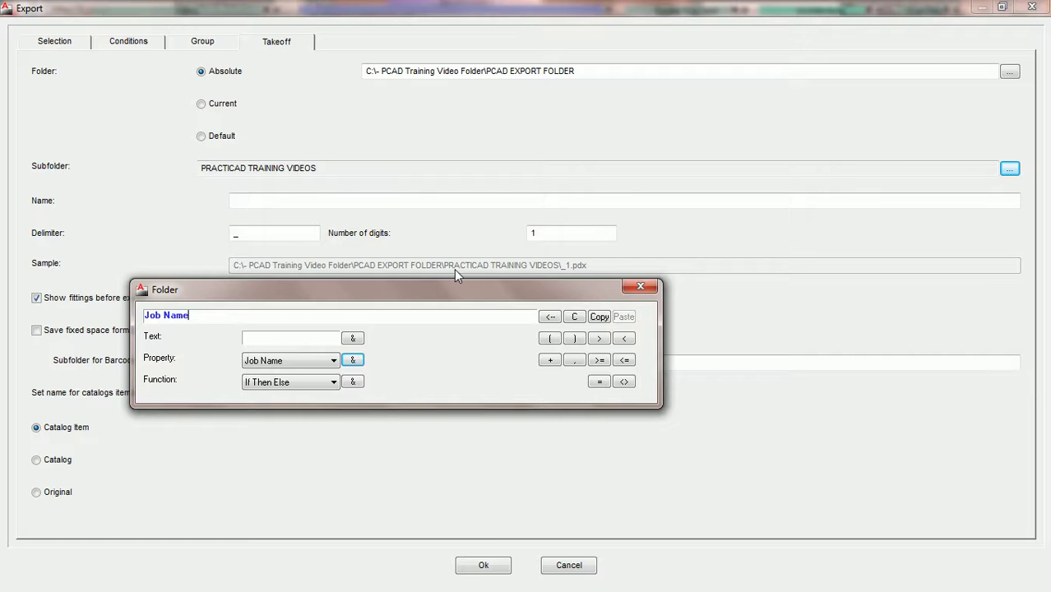
pyautogui.click(482, 566)
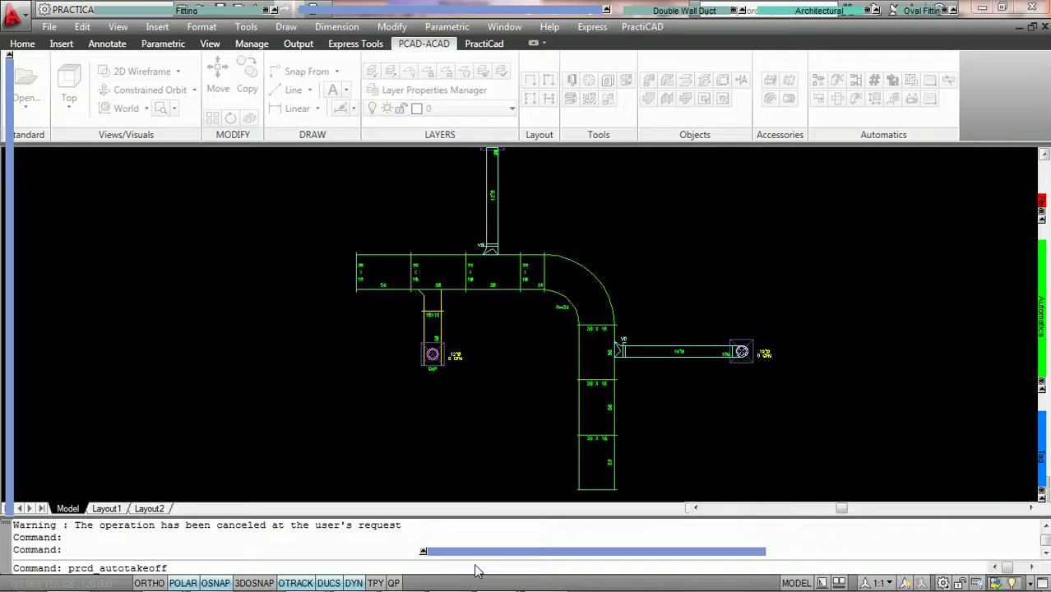
# Step: Run the takeoff export, and open the PRACTICAD TRAINING VIDEOS subfolder of PCAD EXPORT FOLDER in C:\- PCAD Training Video Folder
pyautogui.click(467, 460)
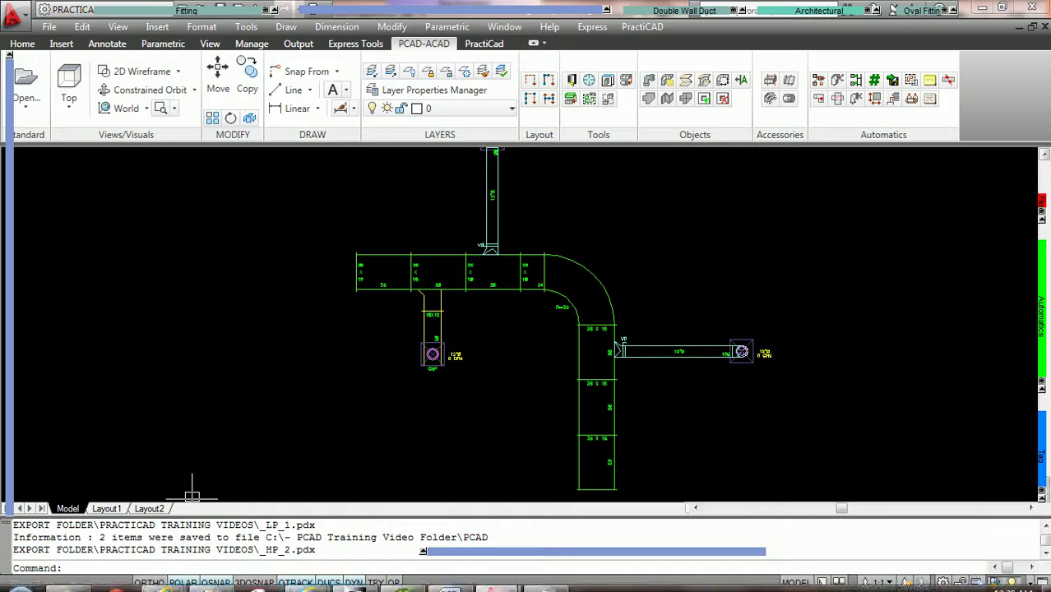
pyautogui.click(18, 578)
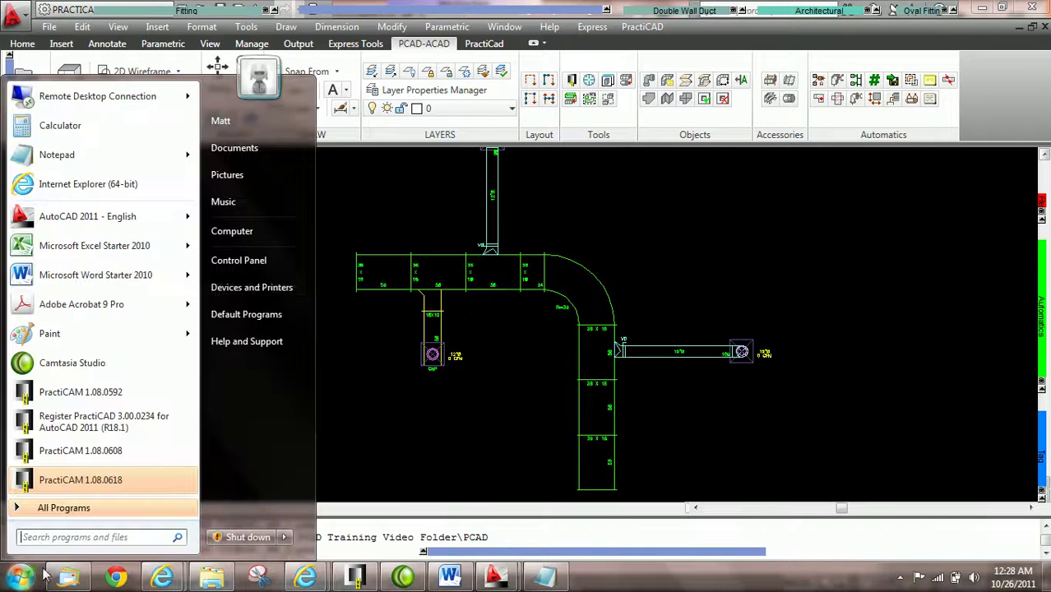
pyautogui.click(233, 230)
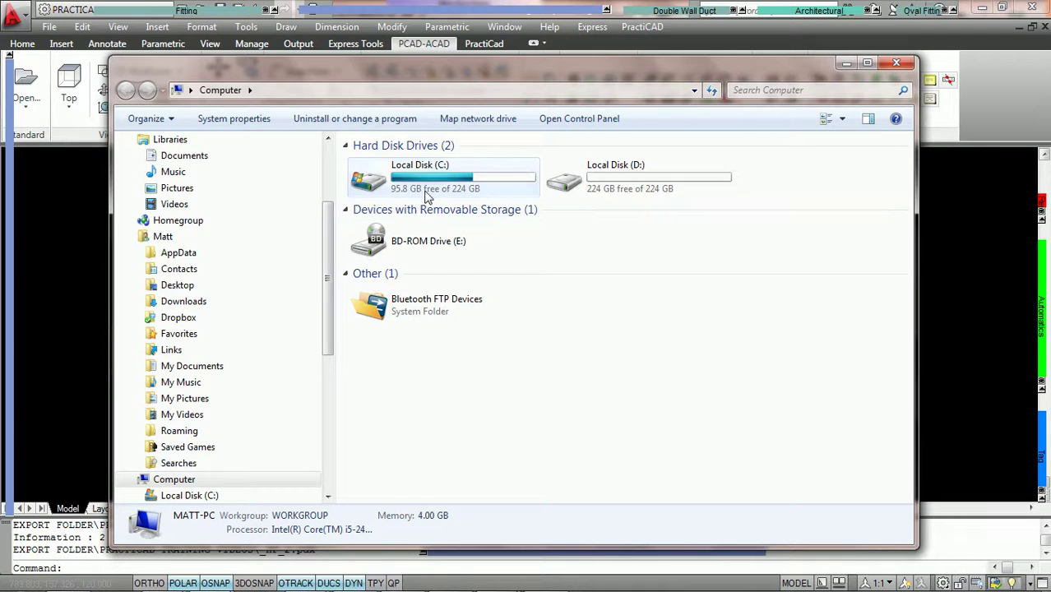
pyautogui.doubleClick(426, 197)
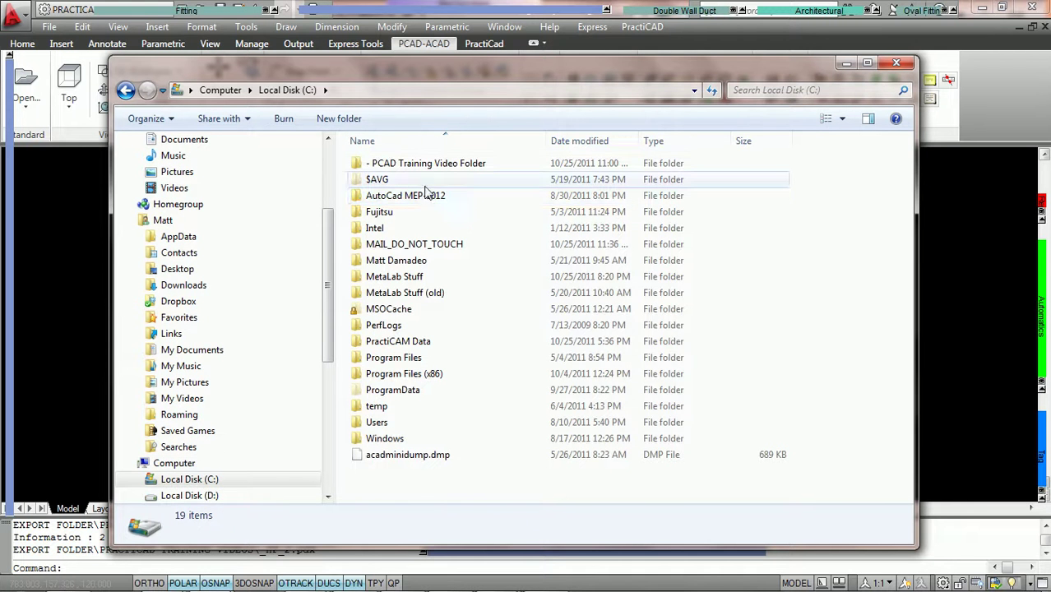
pyautogui.doubleClick(403, 167)
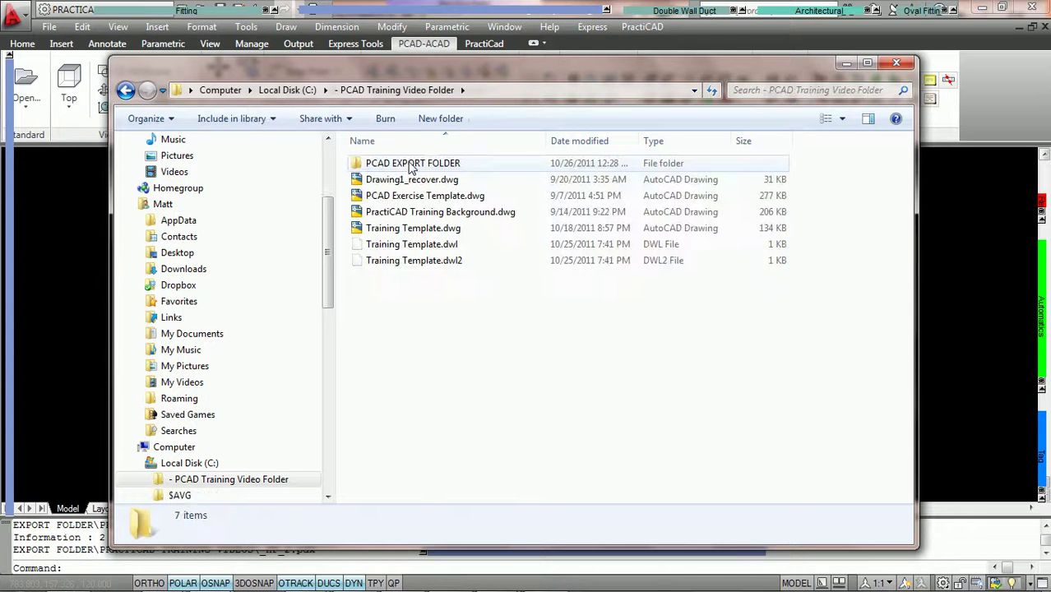
pyautogui.doubleClick(402, 168)
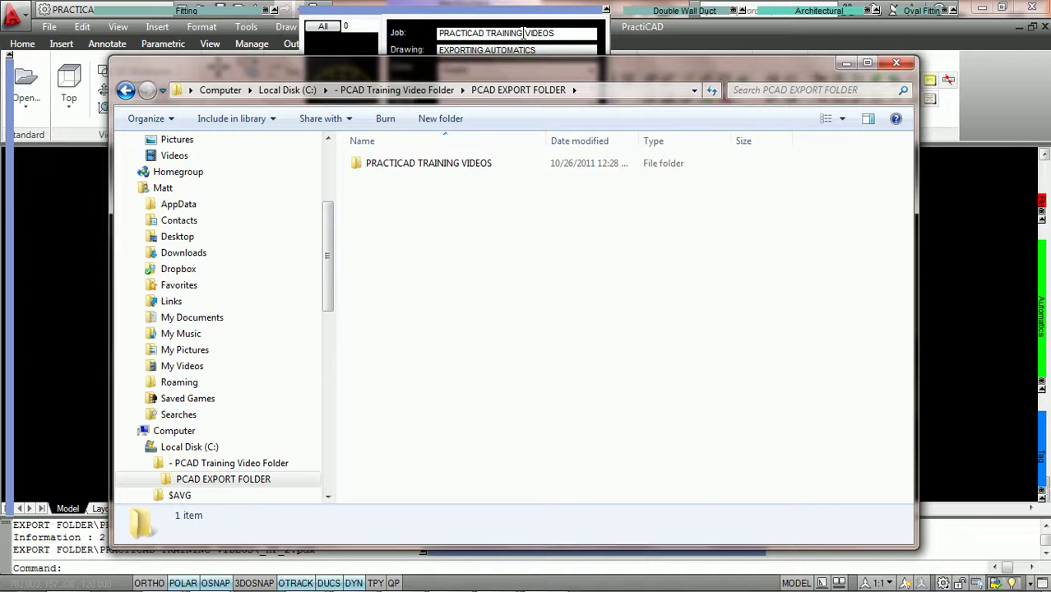
pyautogui.doubleClick(429, 166)
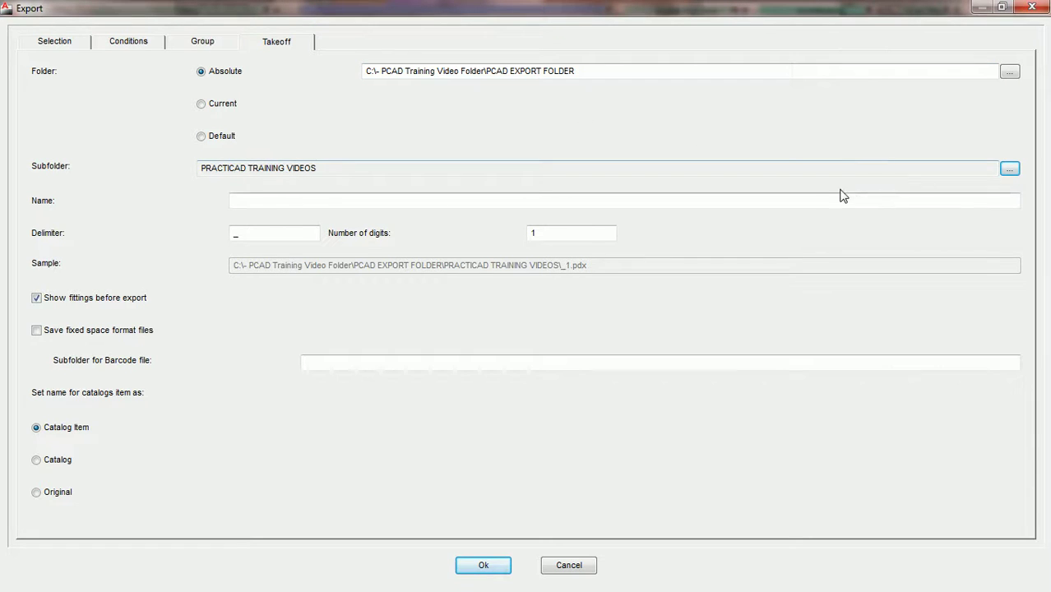
# Step: Extend the takeoff subfolder expression after Job Name with a "\" text separator, joined with + on both sides
pyautogui.click(1010, 170)
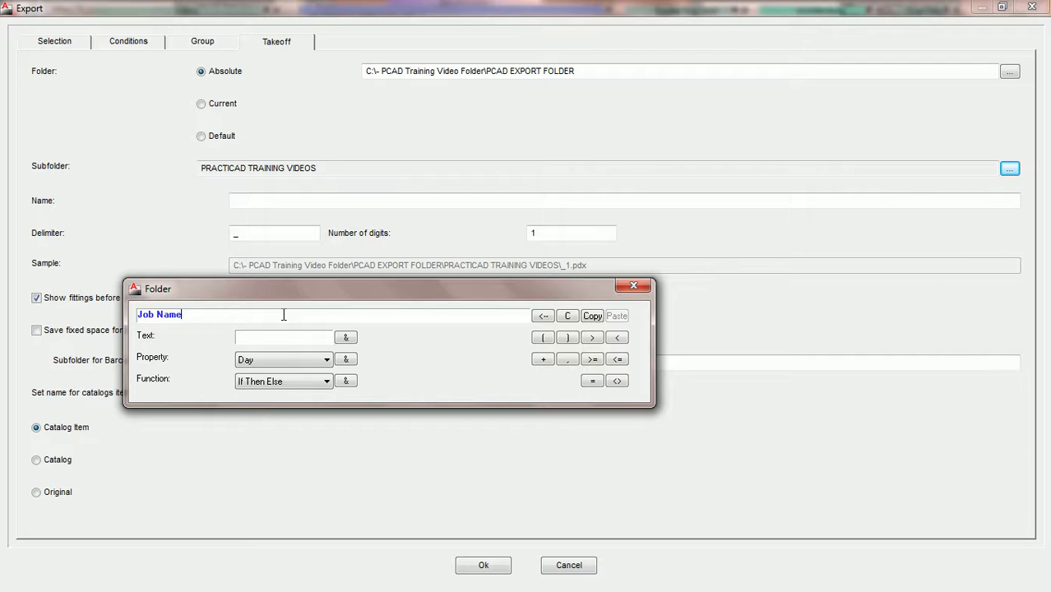
pyautogui.click(309, 335)
pyautogui.write('\\')
pyautogui.click(327, 359)
pyautogui.click(543, 360)
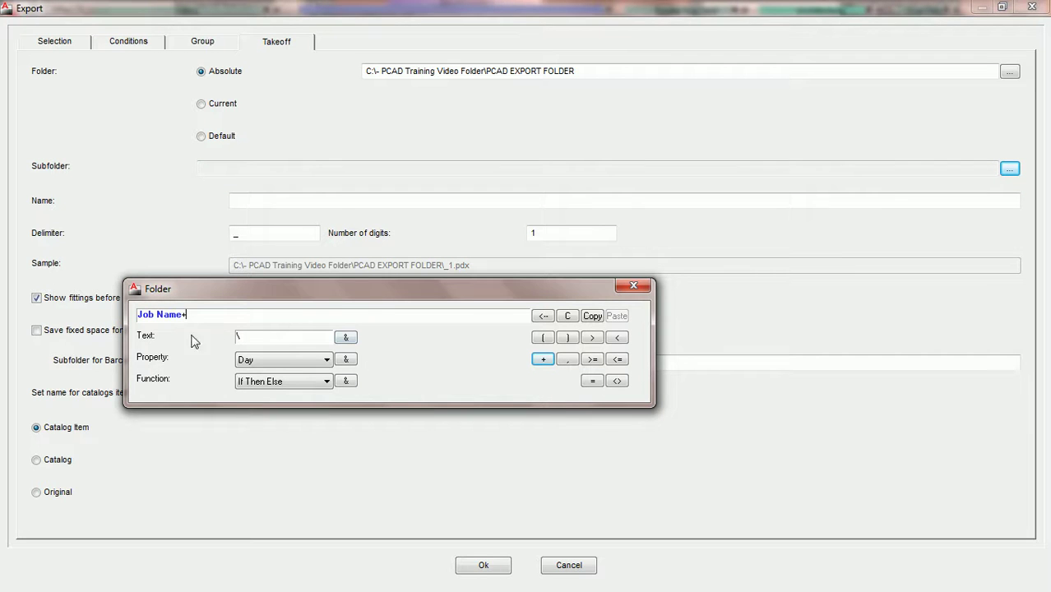
pyautogui.click(345, 339)
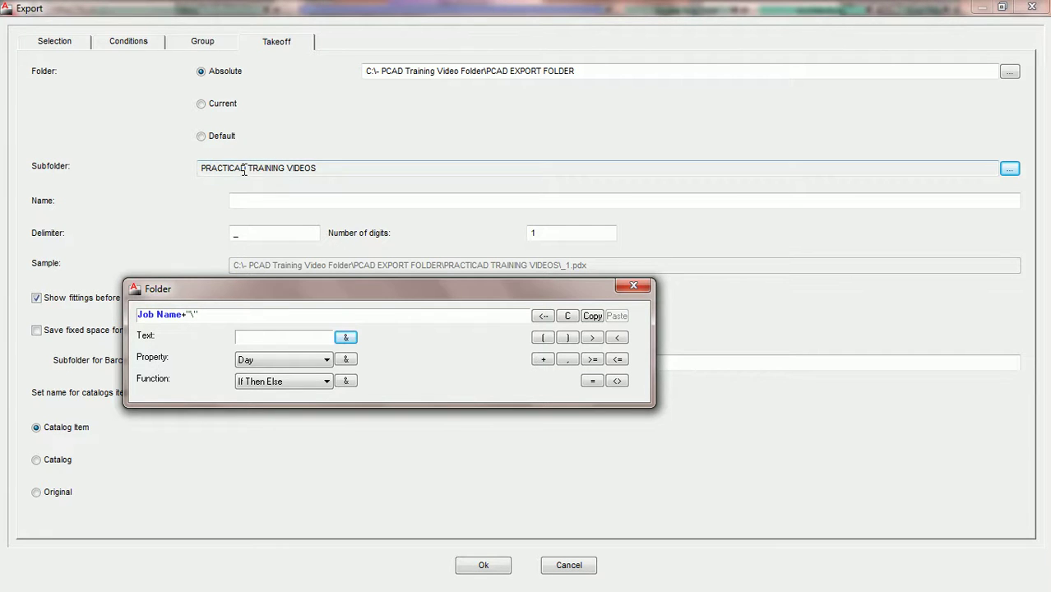
pyautogui.click(543, 361)
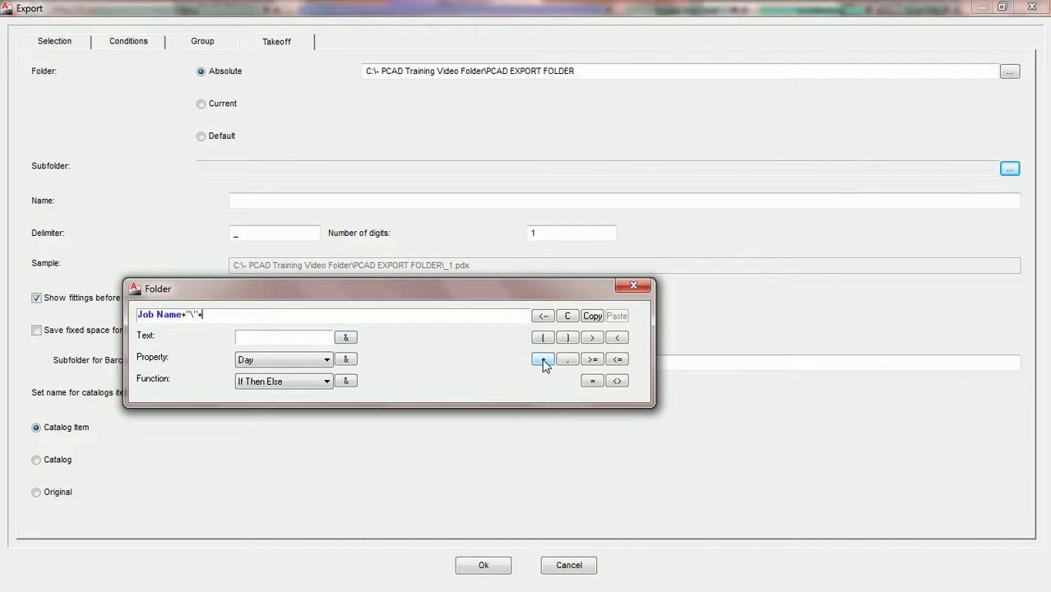
# Step: Try the plain Month property as the second-level folder in the subfolder expression, and remove it again
pyautogui.click(191, 315)
pyautogui.write('\\')
pyautogui.click(326, 360)
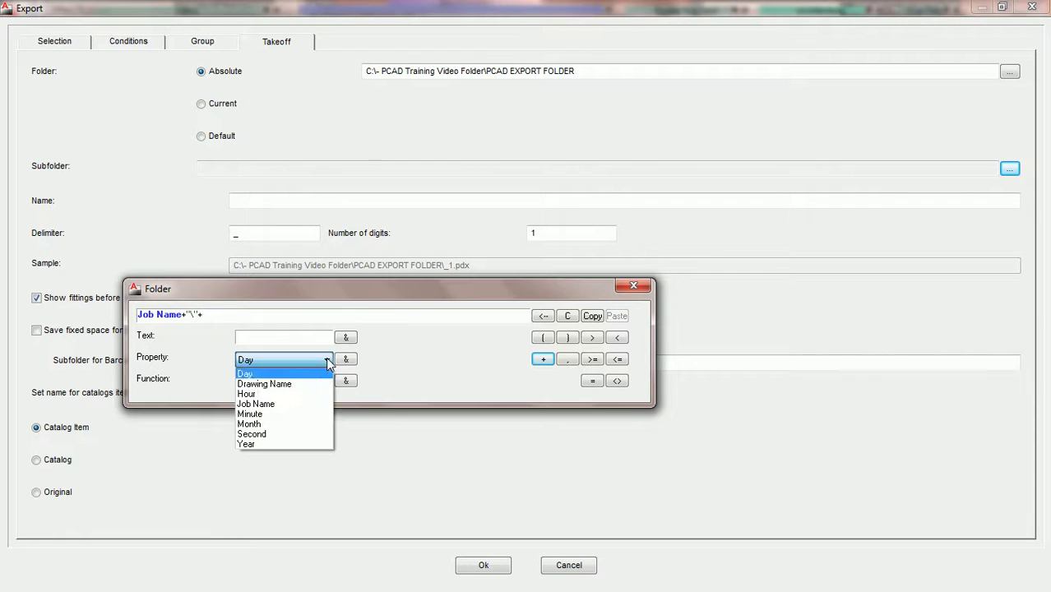
pyautogui.click(282, 423)
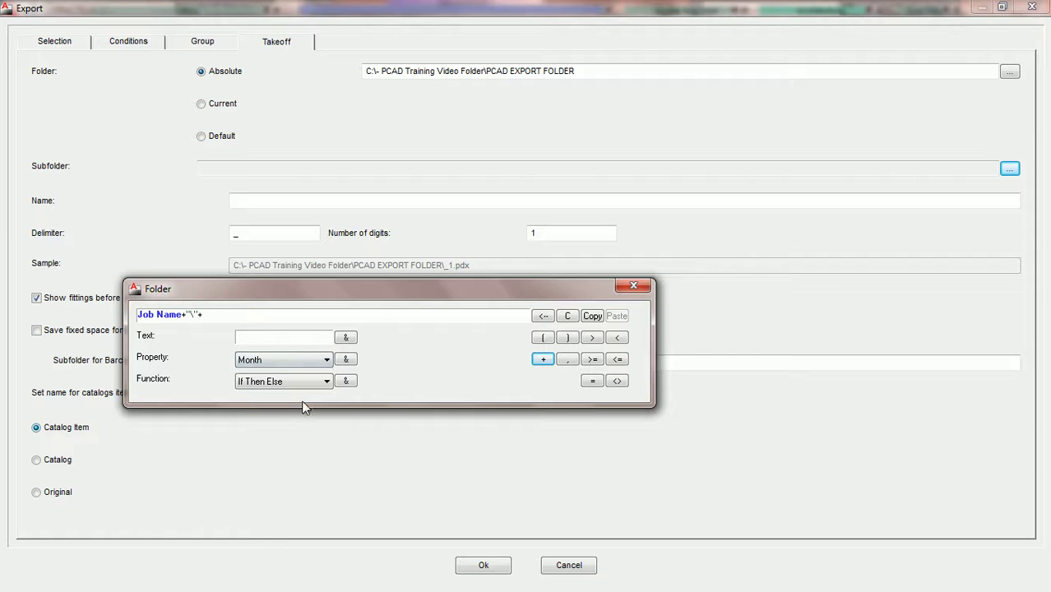
pyautogui.click(346, 362)
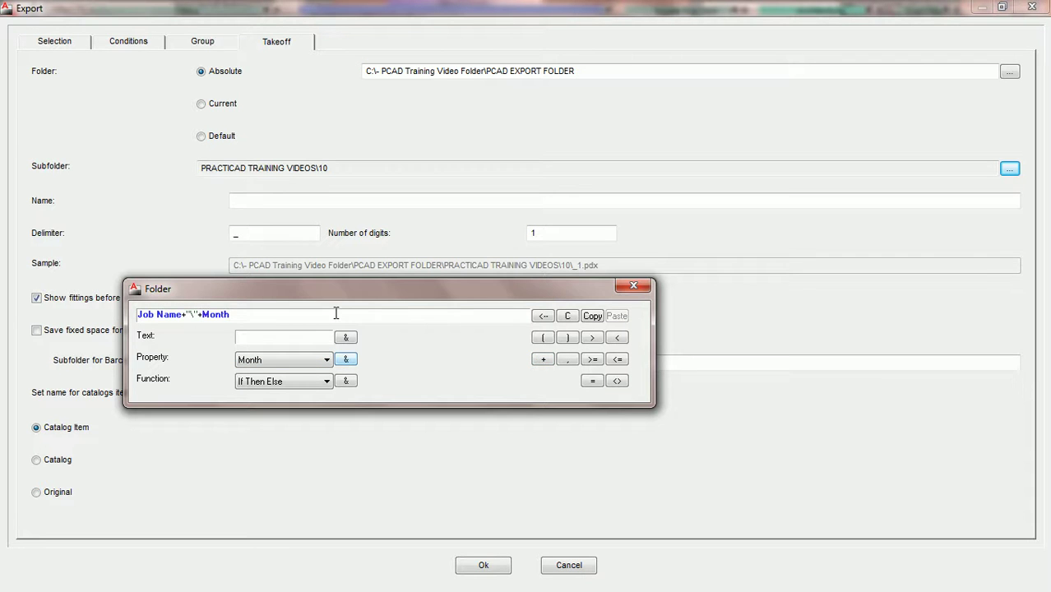
pyautogui.click(251, 360)
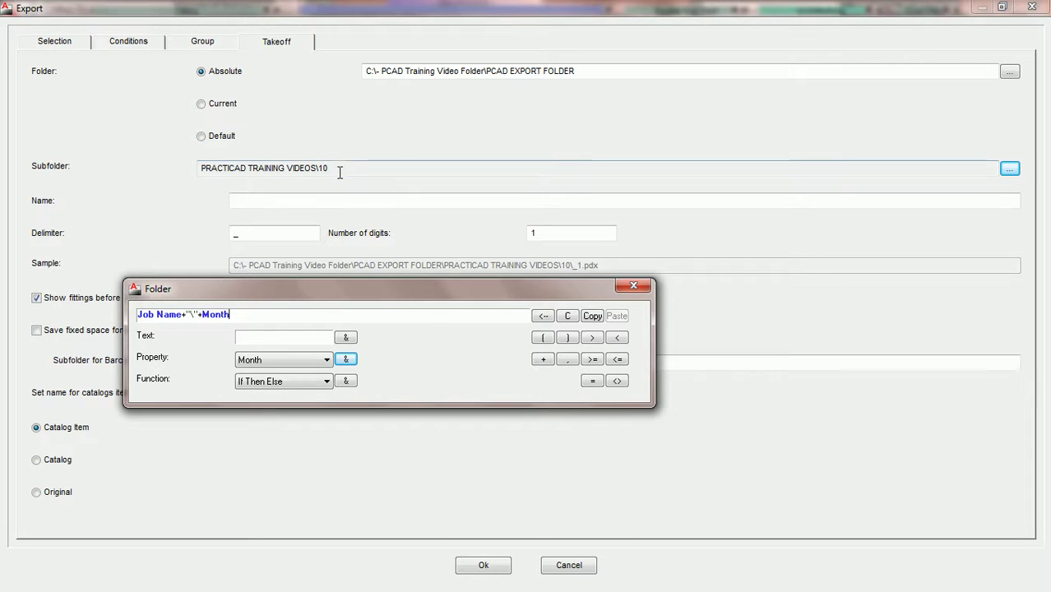
pyautogui.click(326, 382)
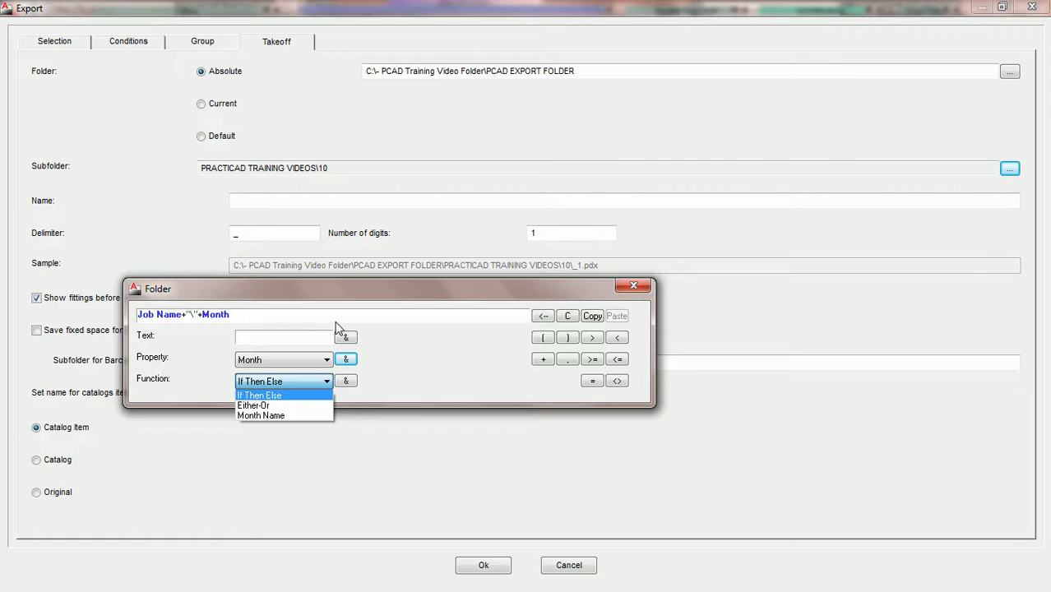
pyautogui.click(301, 316)
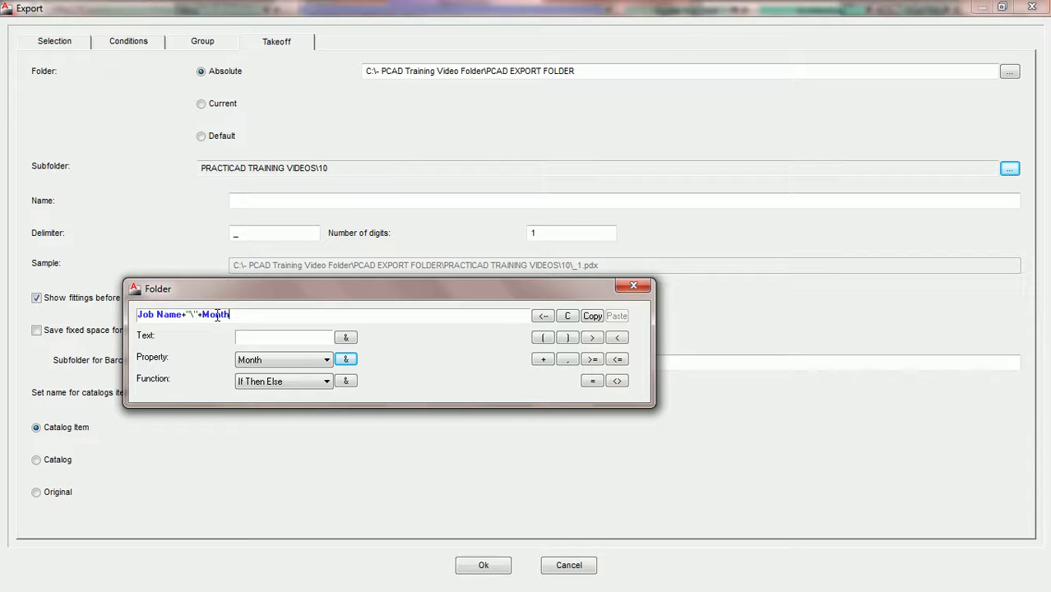
pyautogui.click(543, 317)
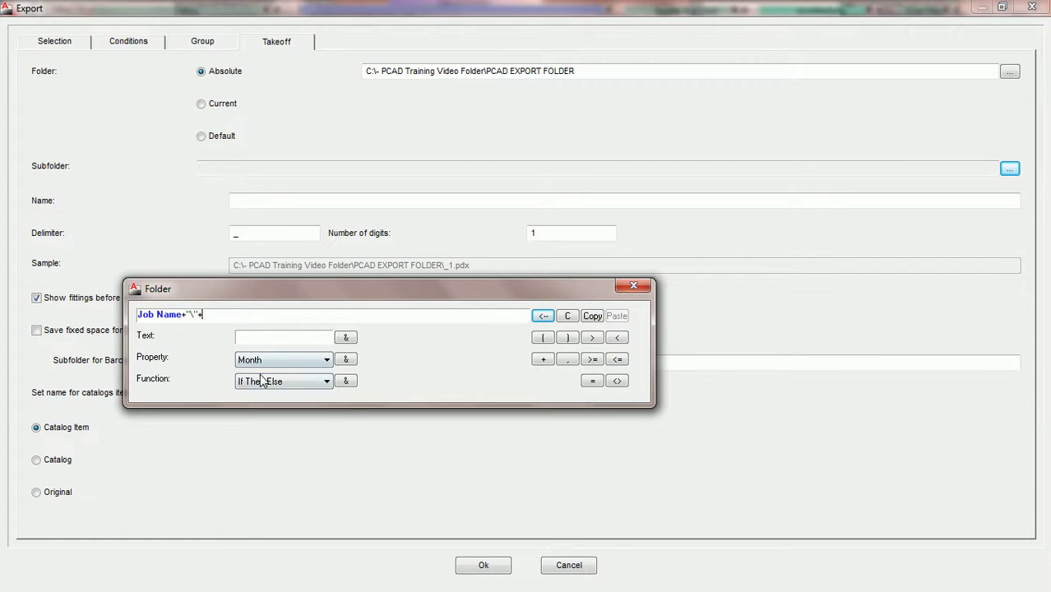
# Step: Add the Month Name function to the subfolder expression with the Month property as its argument
pyautogui.click(316, 383)
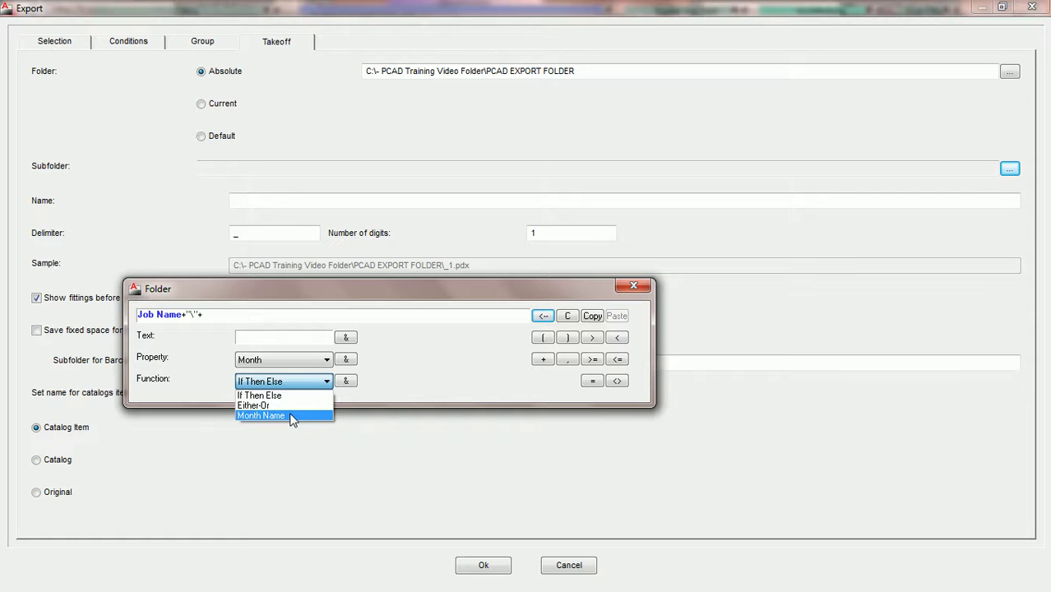
pyautogui.click(292, 418)
pyautogui.click(346, 383)
pyautogui.click(327, 383)
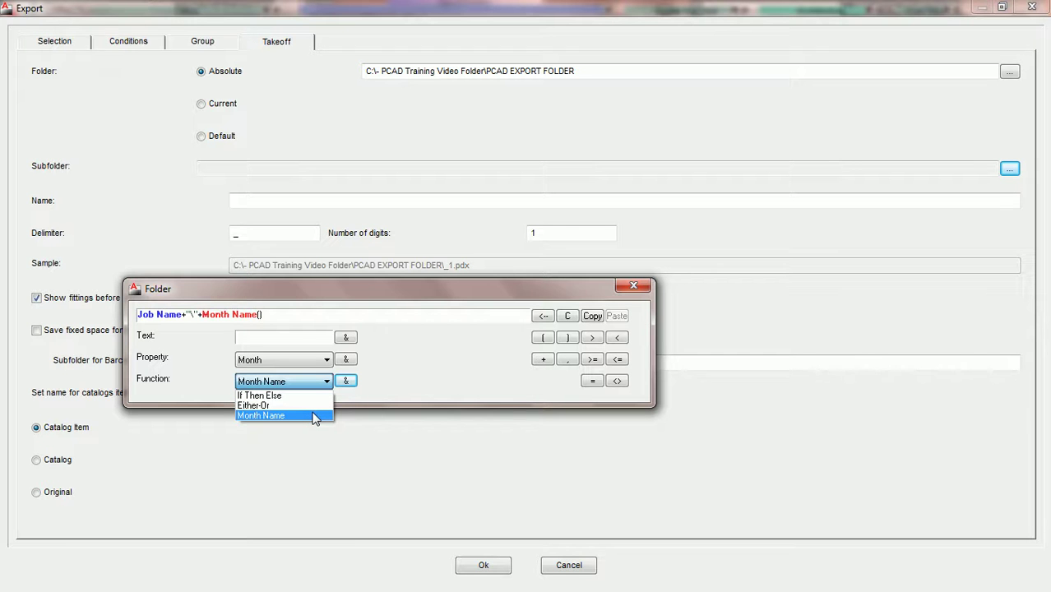
pyautogui.click(263, 320)
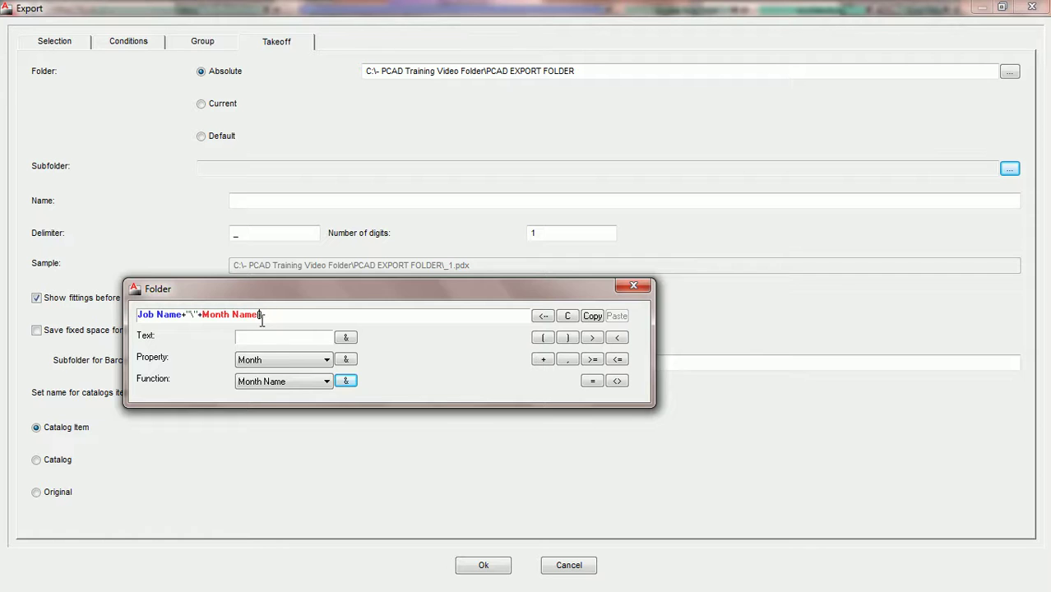
pyautogui.click(346, 360)
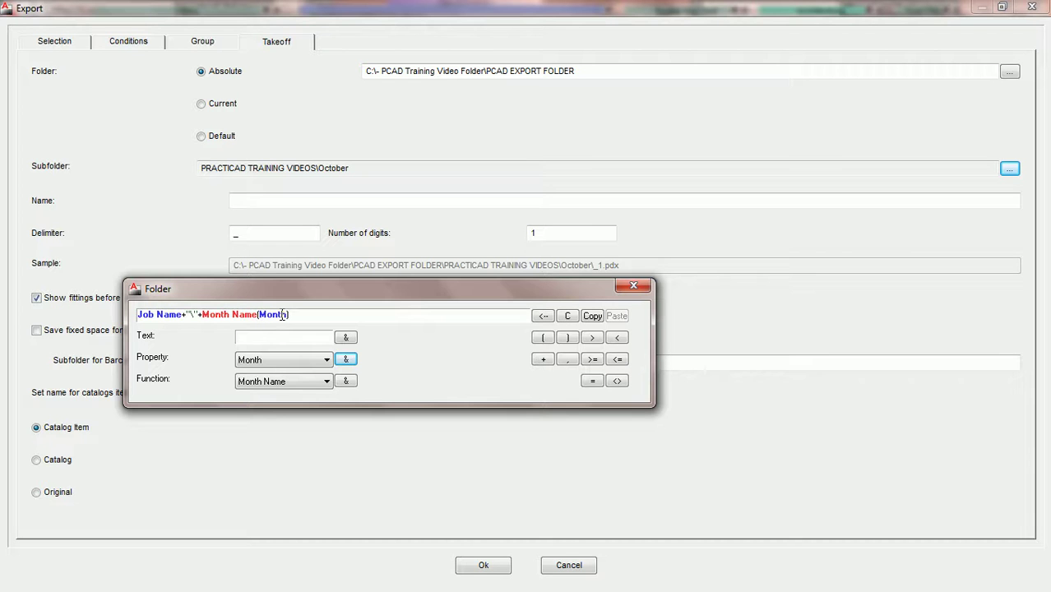
# Step: Append a "-" text separator and the Year property to the subfolder expression, and accept the export settings
pyautogui.click(542, 360)
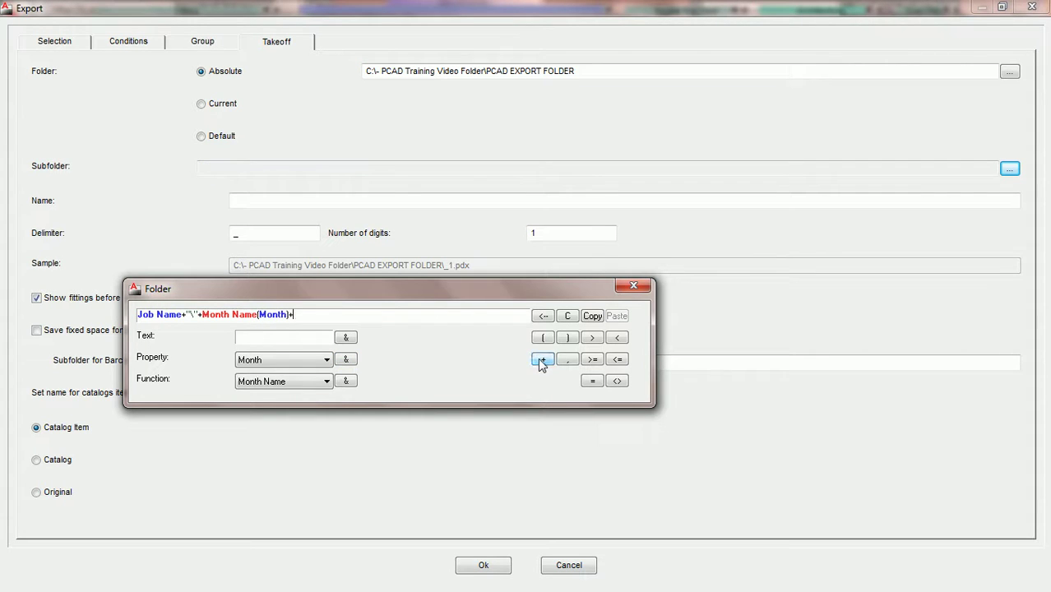
pyautogui.write('\\')
pyautogui.click(345, 338)
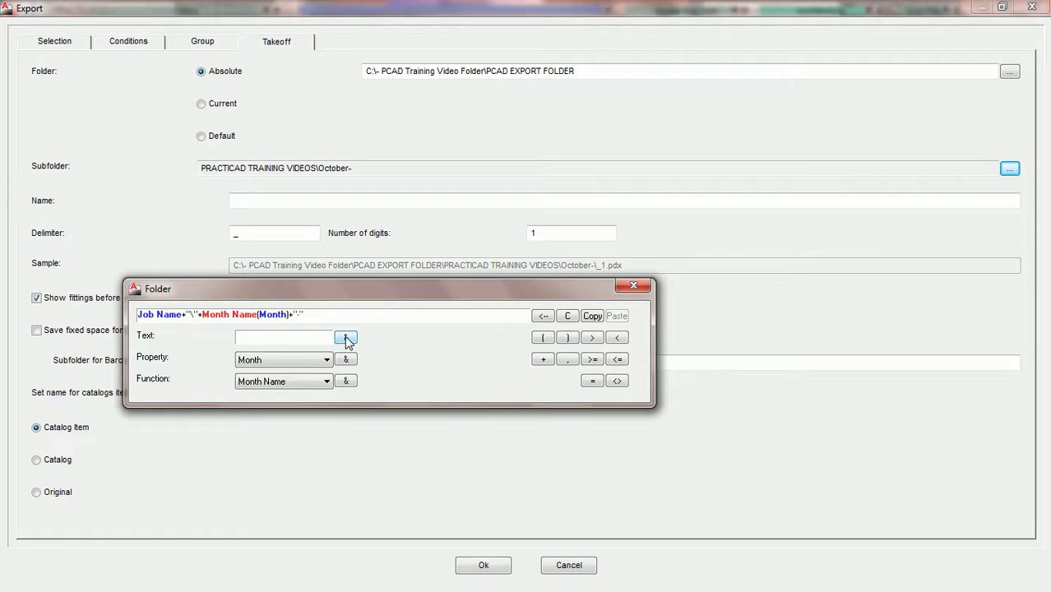
pyautogui.click(543, 359)
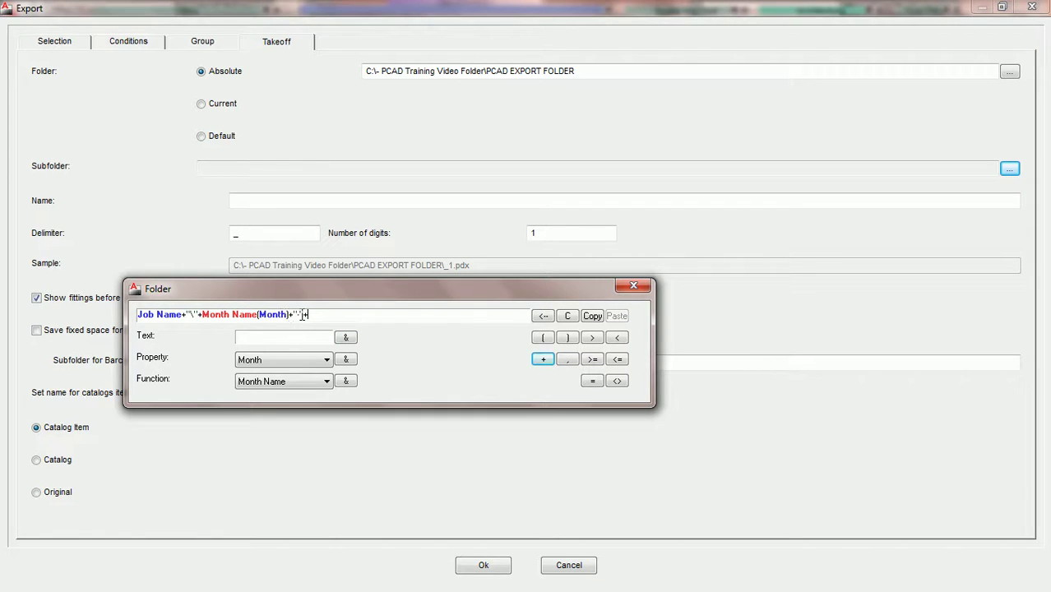
pyautogui.click(326, 359)
pyautogui.click(269, 444)
pyautogui.click(345, 361)
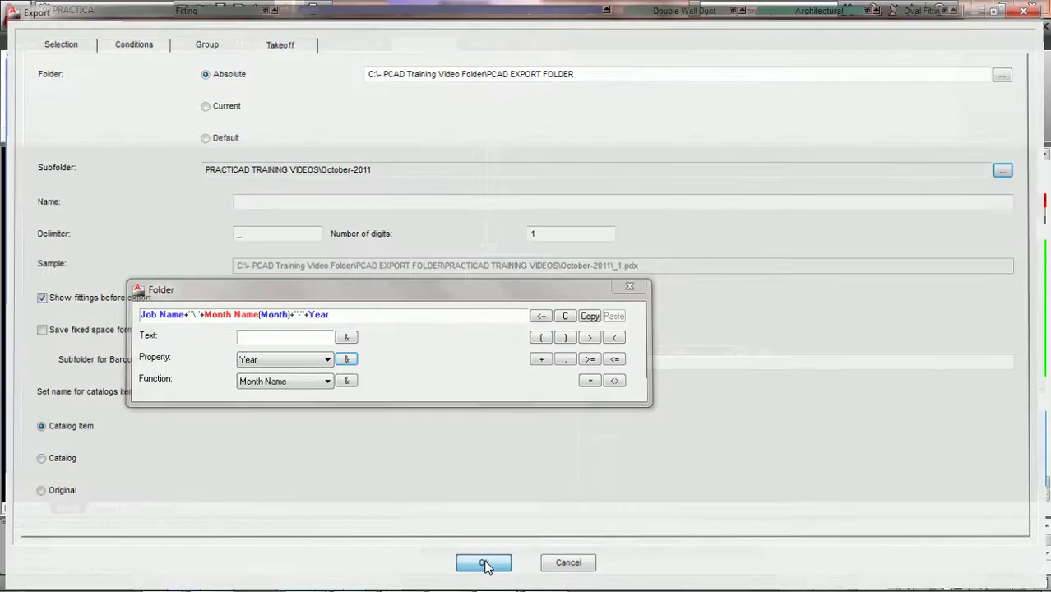
pyautogui.click(483, 565)
# Step: Run the takeoff export again, and open the October-2011 folder inside the PRACTICAD TRAINING VIDEOS export subfolder
pyautogui.click(465, 459)
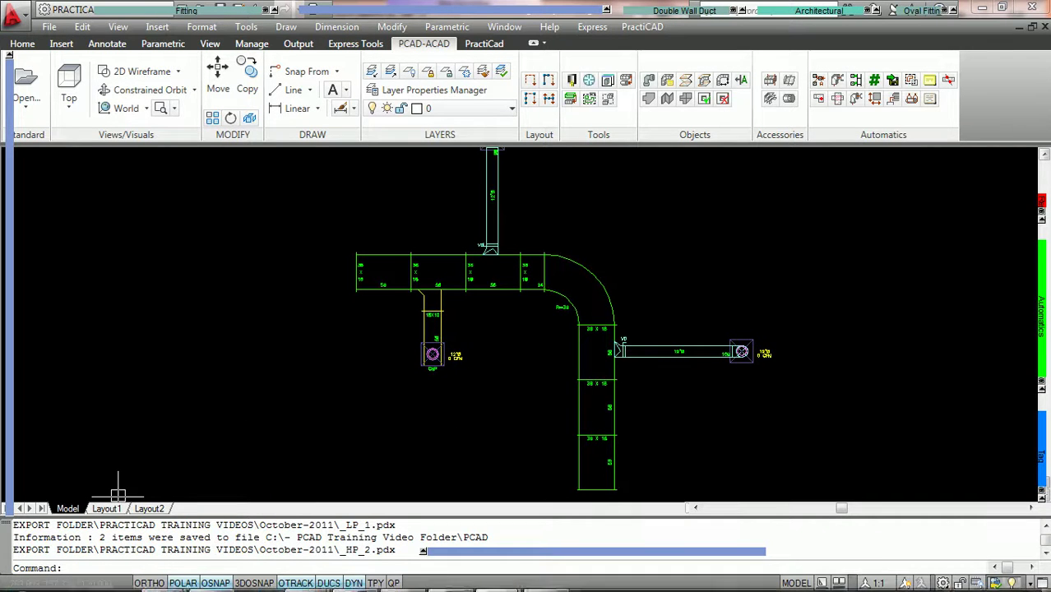
pyautogui.click(19, 577)
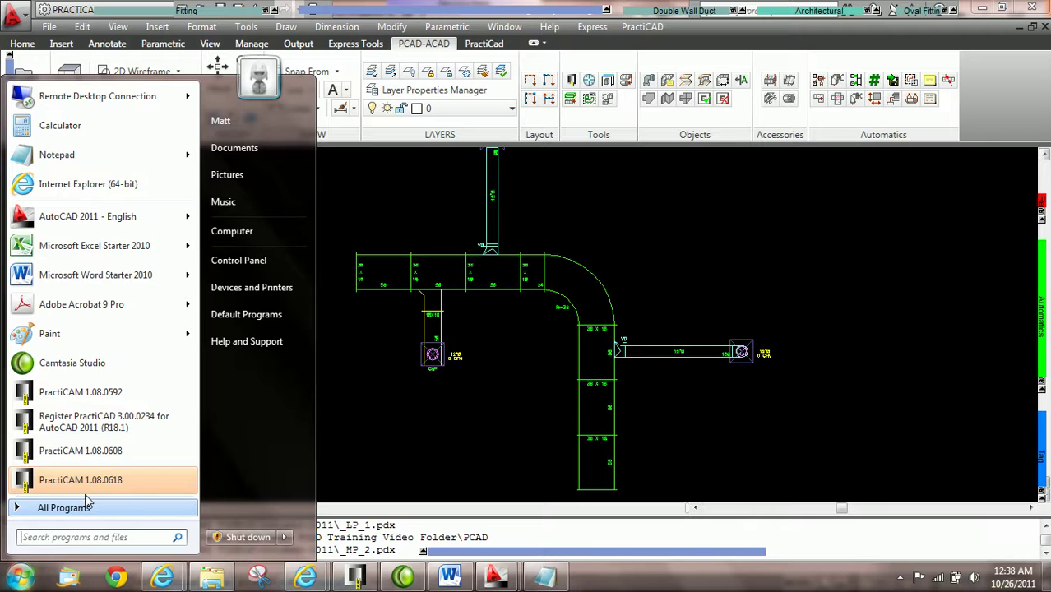
pyautogui.click(236, 233)
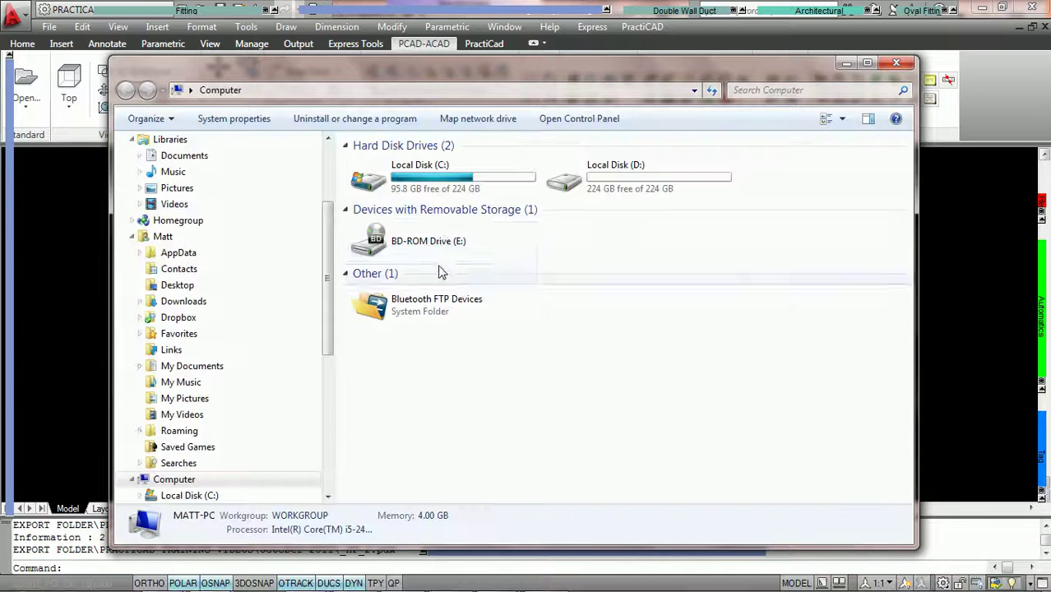
pyautogui.doubleClick(425, 193)
pyautogui.doubleClick(416, 165)
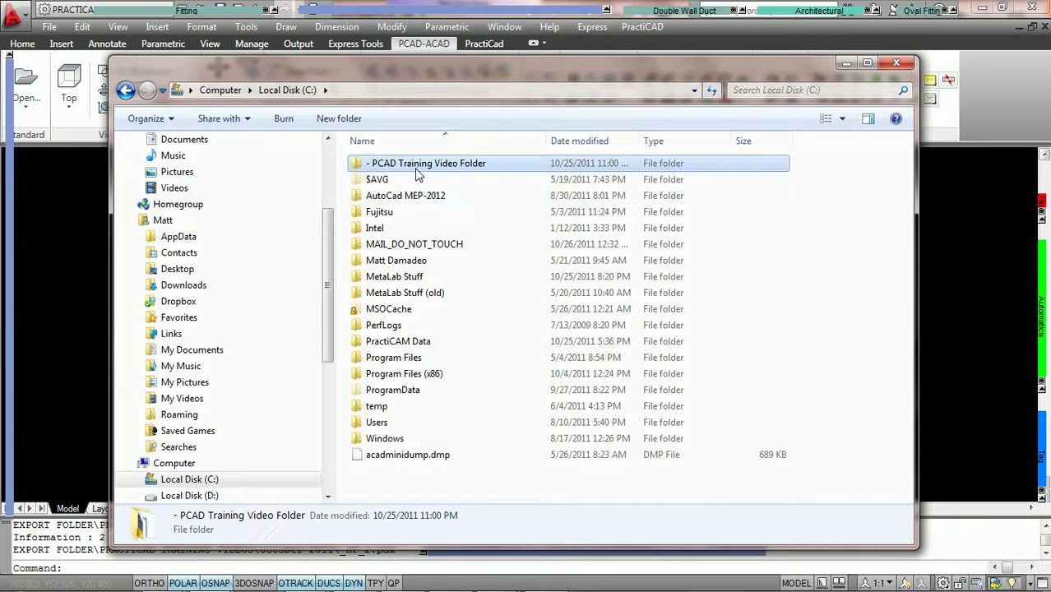
pyautogui.doubleClick(413, 165)
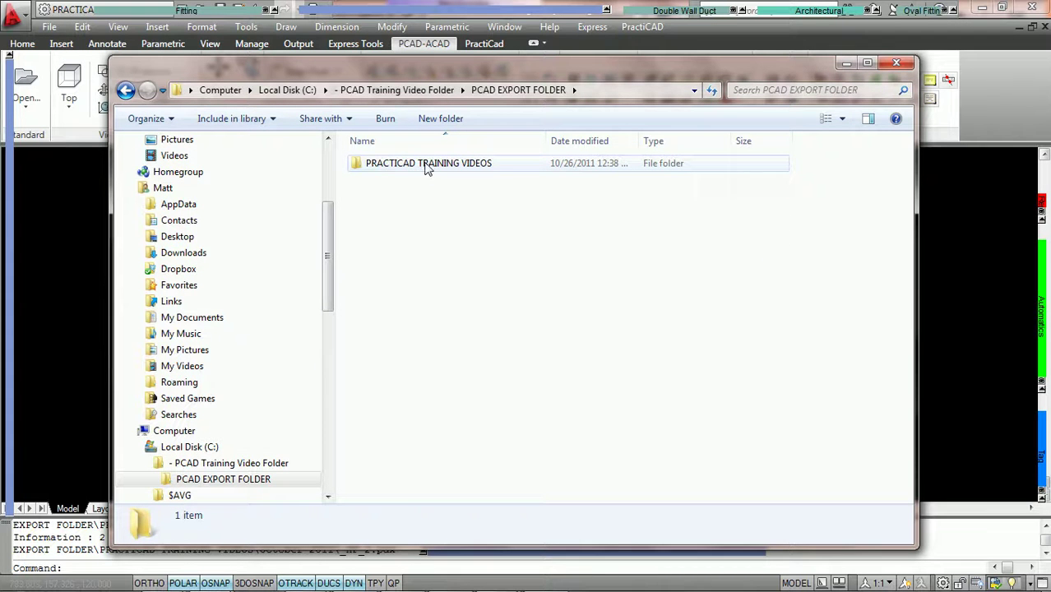
pyautogui.doubleClick(427, 167)
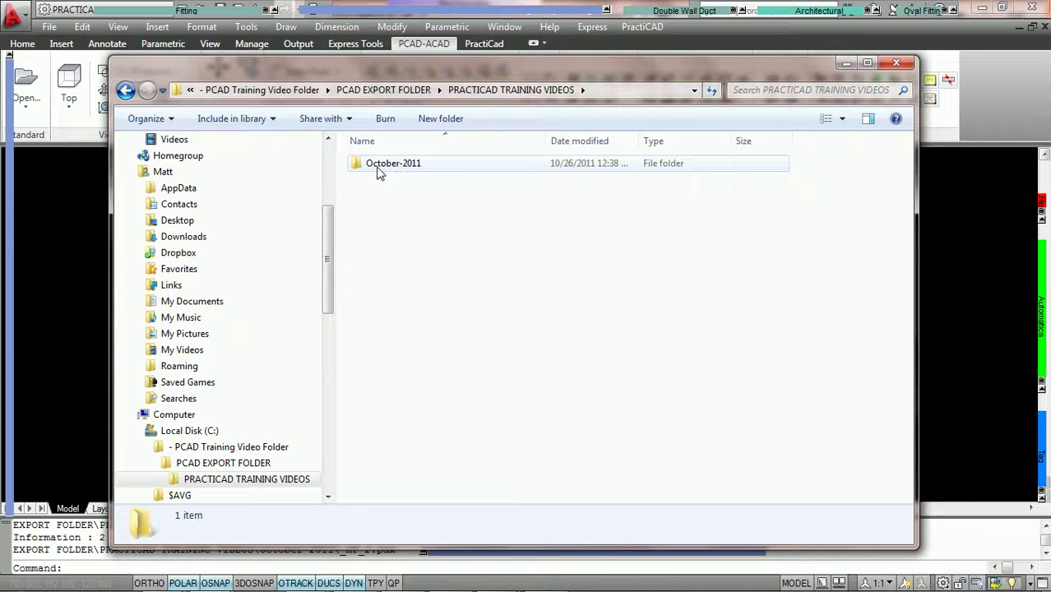
pyautogui.doubleClick(400, 171)
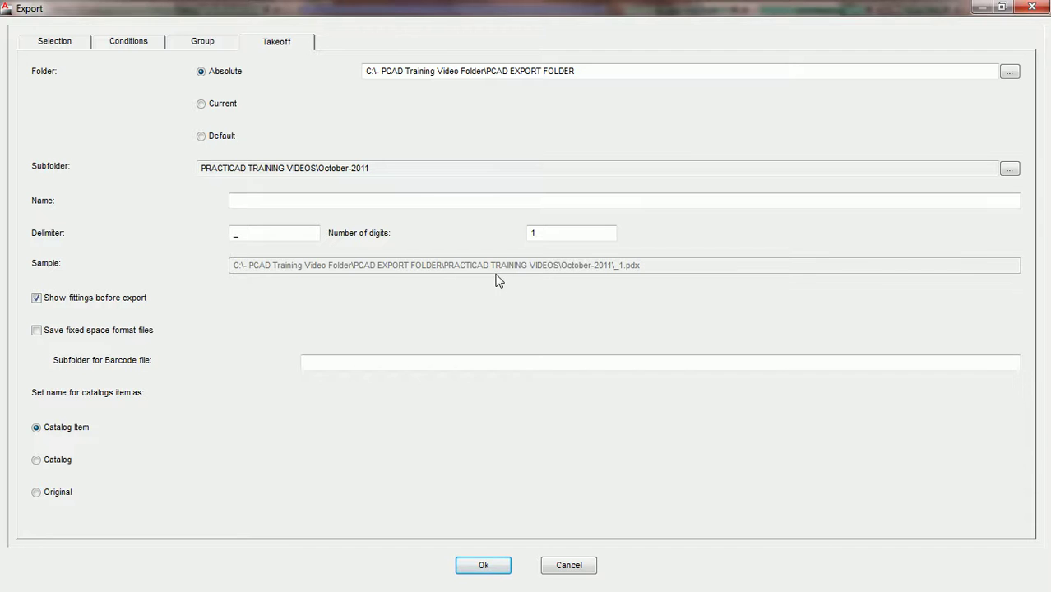
# Step: Check the sample export path for the ORDER group, and return to the takeoff settings
pyautogui.click(202, 45)
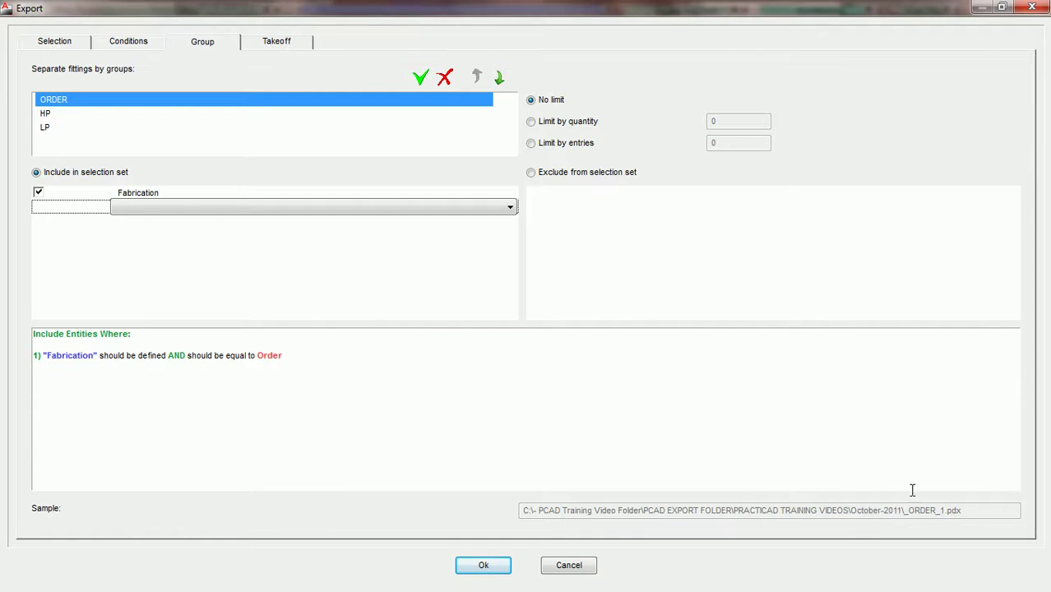
pyautogui.click(279, 43)
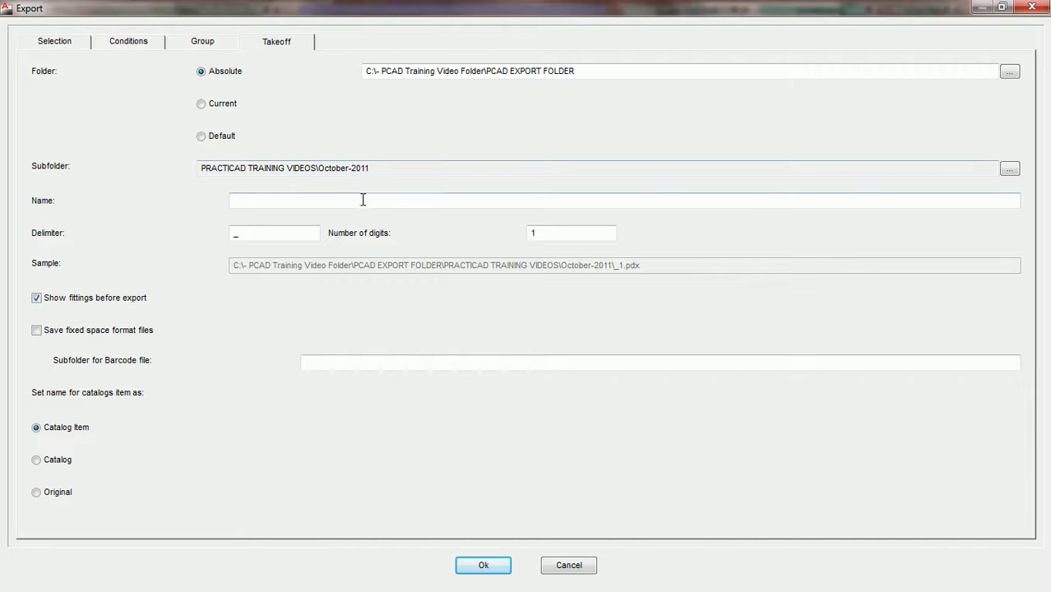
# Step: Set the takeoff name to PCAD TAKEOFF, and check the sample export path for the HP and ORDER groups
pyautogui.click(236, 197)
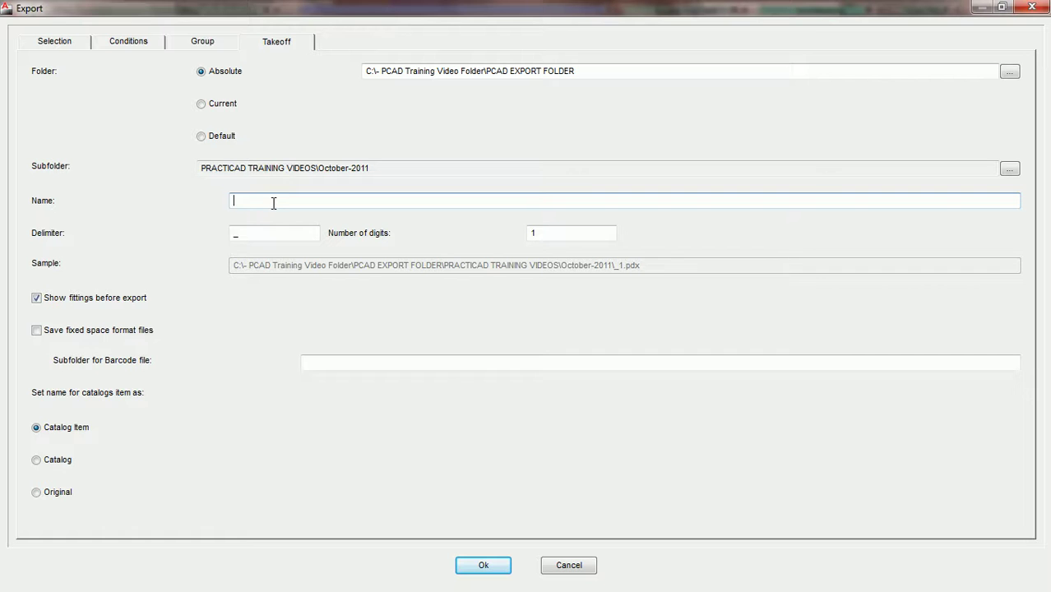
pyautogui.write('PCAD TAKEOFF')
pyautogui.click(203, 43)
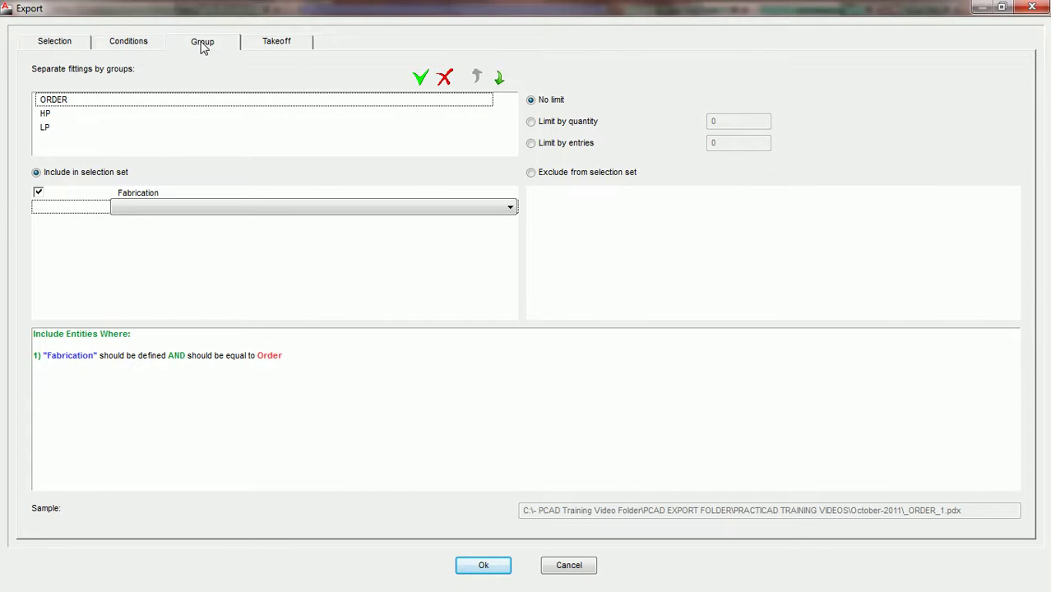
pyautogui.click(48, 113)
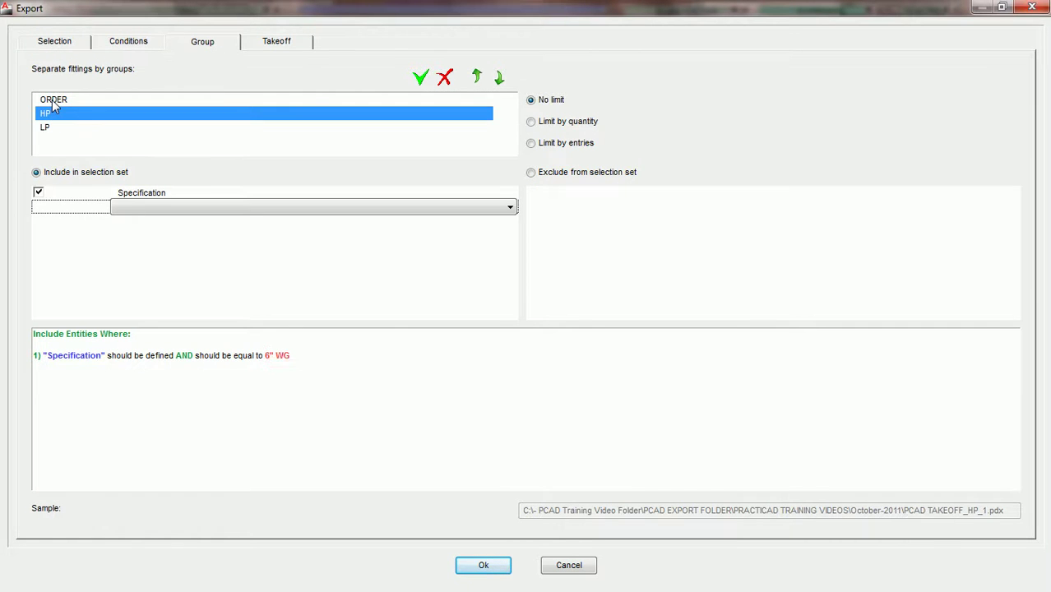
pyautogui.click(52, 100)
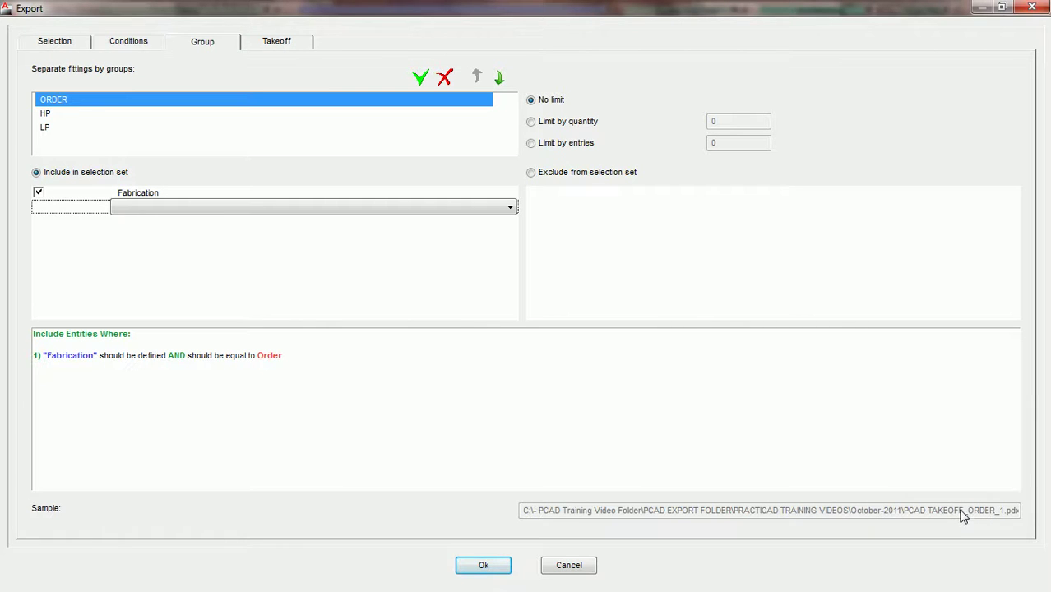
# Step: Accept the settings and export the fittings, and open the October-2011 folder inside the PRACTICAD TRAINING VIDEOS export subfolder
pyautogui.click(486, 566)
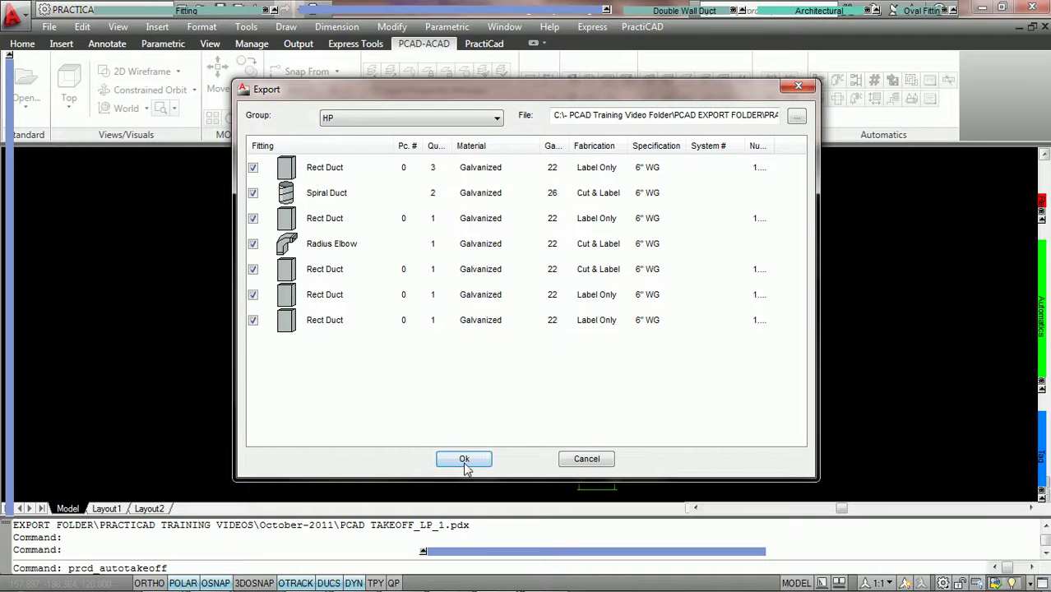
pyautogui.click(464, 459)
pyautogui.moveTo(210, 578)
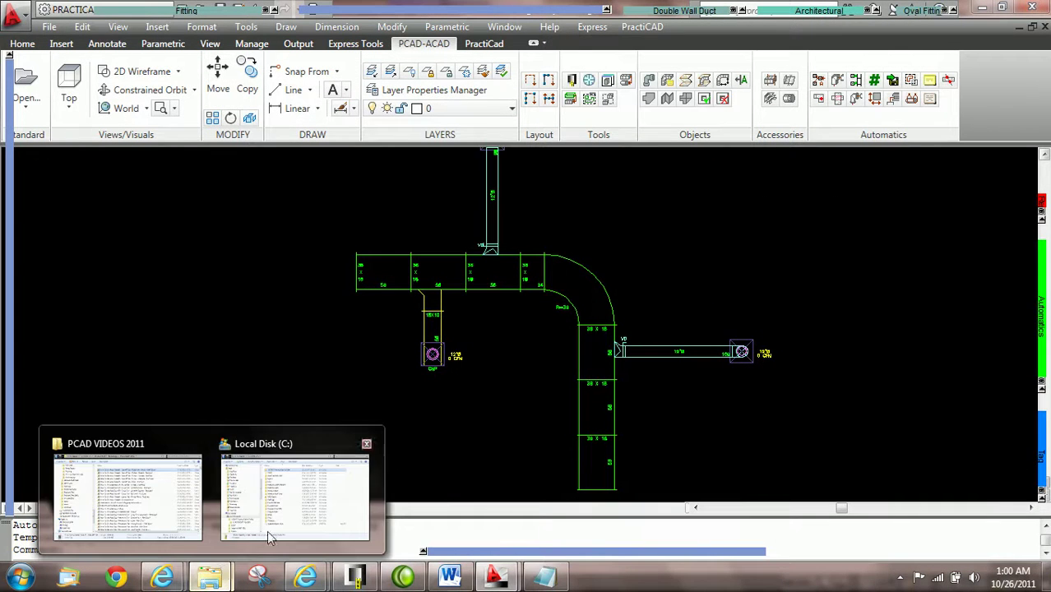
pyautogui.click(300, 494)
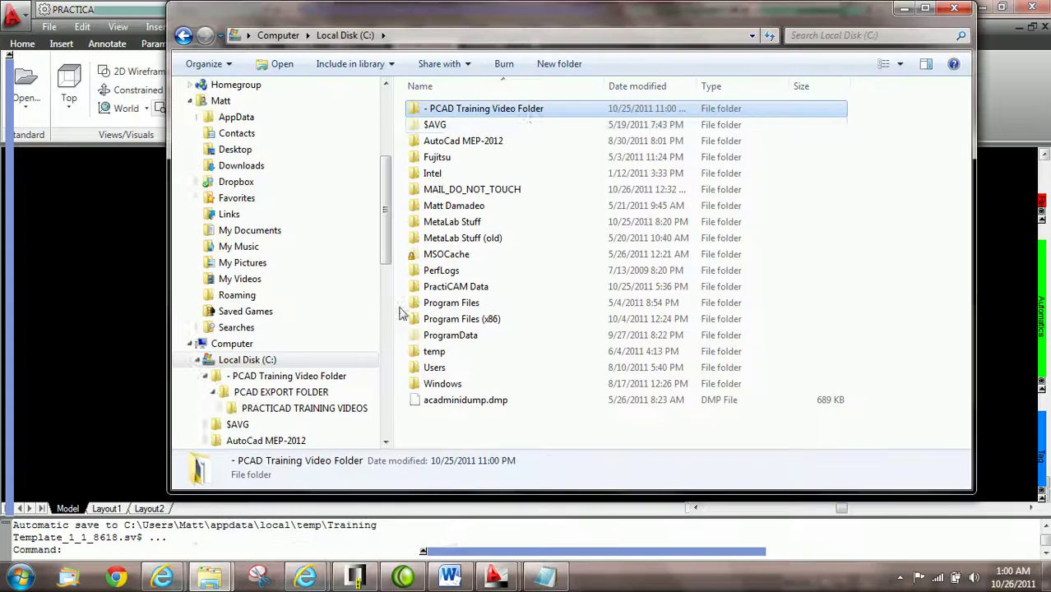
pyautogui.doubleClick(486, 112)
pyautogui.doubleClick(466, 110)
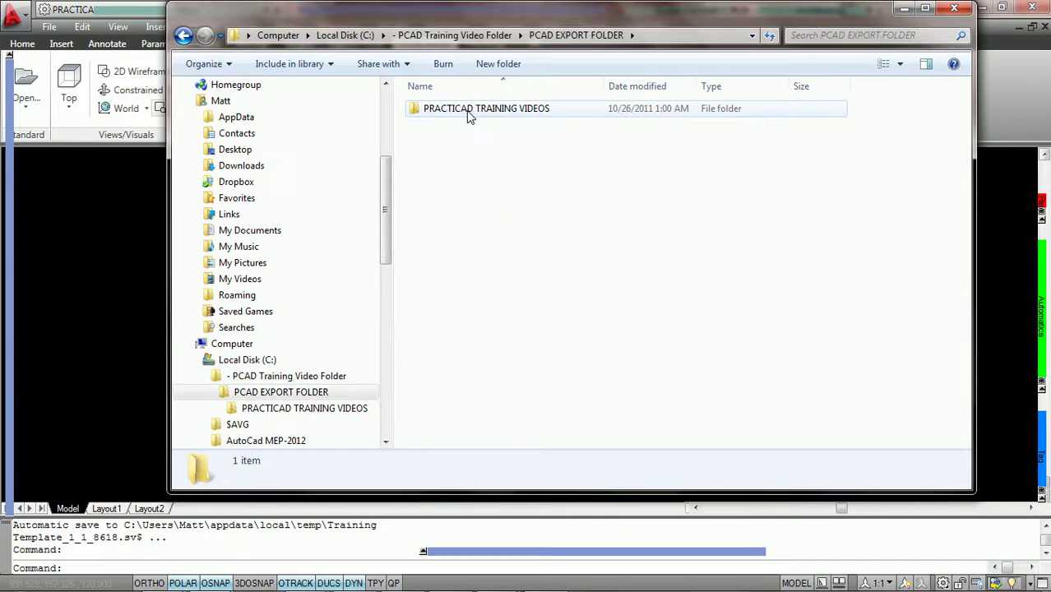
pyautogui.doubleClick(477, 111)
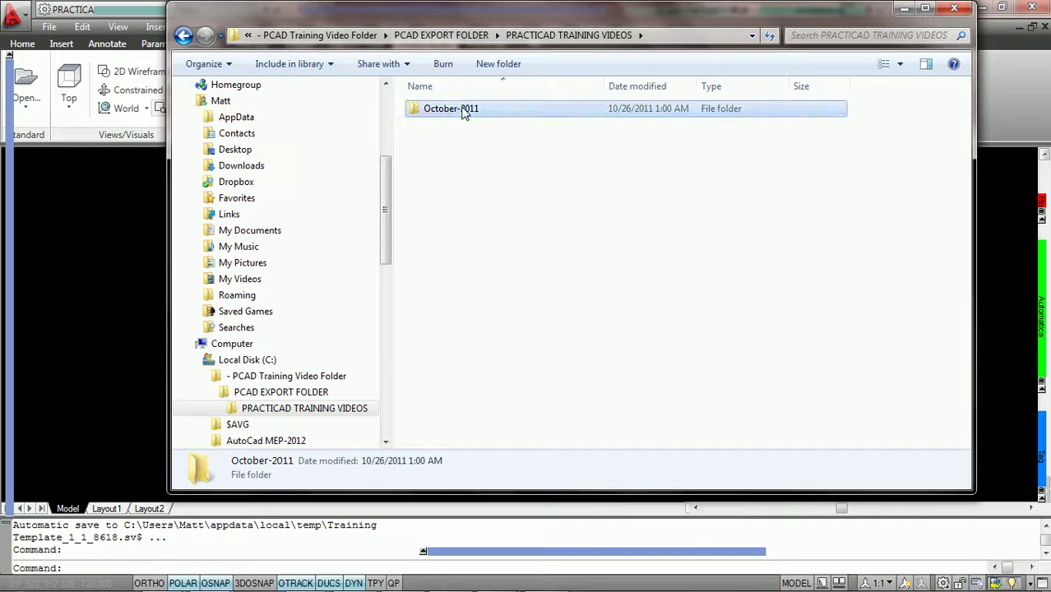
pyautogui.doubleClick(462, 112)
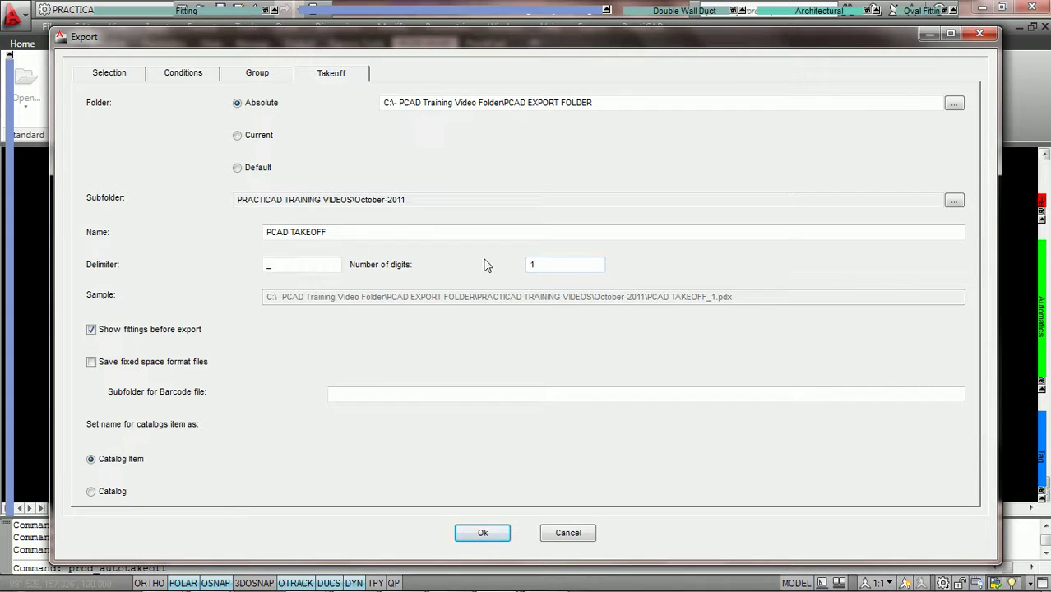
# Step: Examine the fitting groups, the takeoff name and delimiter settings, and compare them with the exported file names in October-2011
pyautogui.click(257, 74)
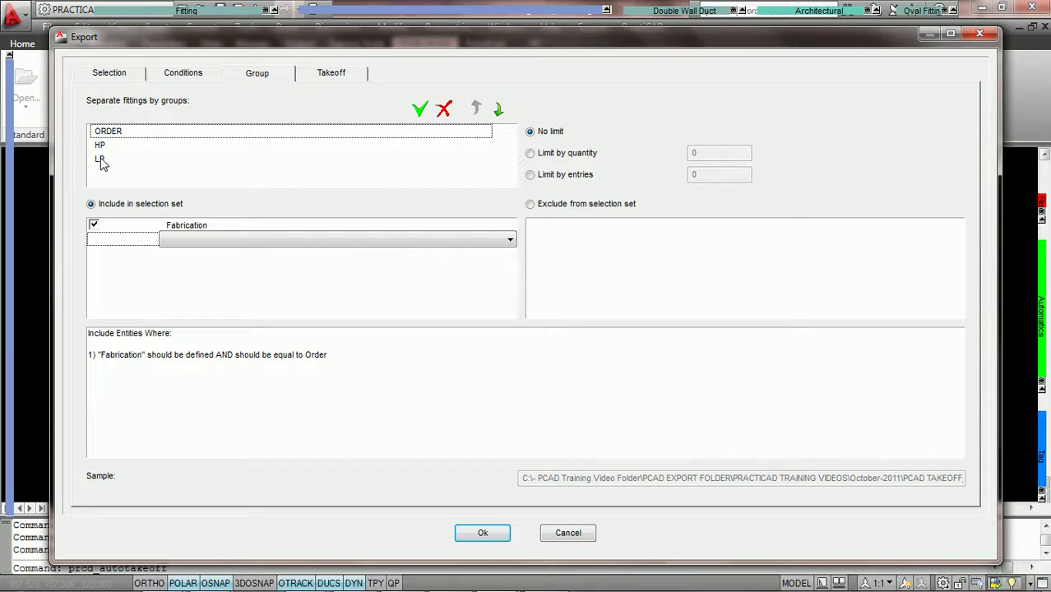
pyautogui.click(332, 76)
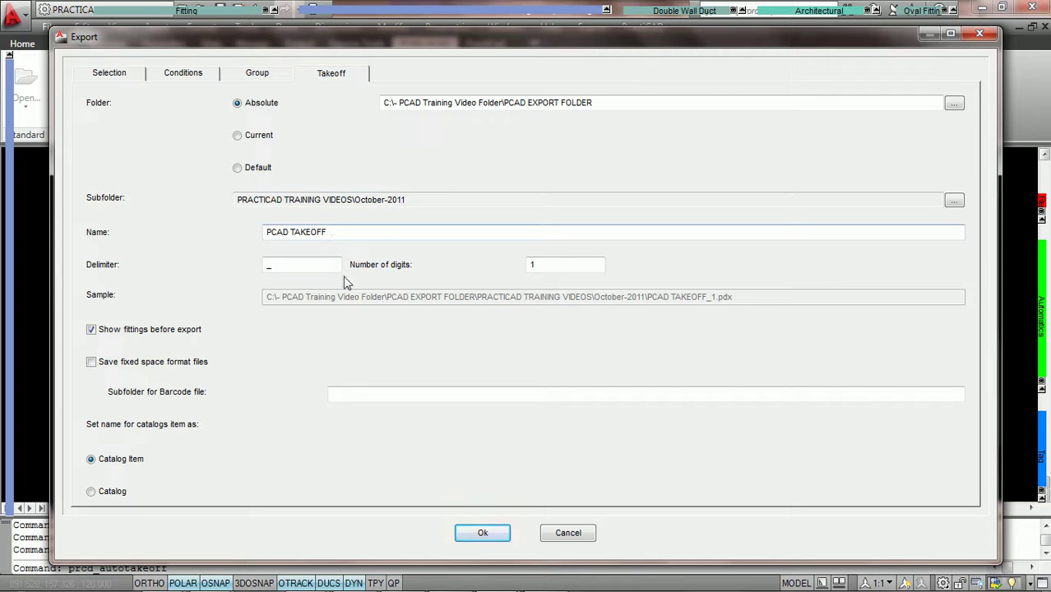
pyautogui.moveTo(271, 264); pyautogui.dragTo(248, 266)
pyautogui.click(277, 265)
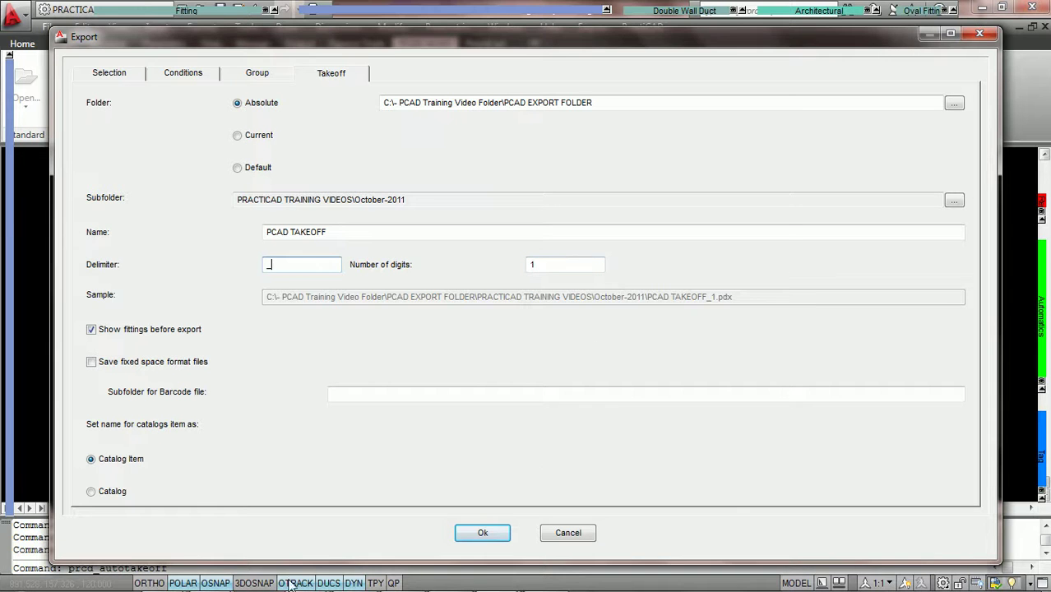
pyautogui.moveTo(210, 578)
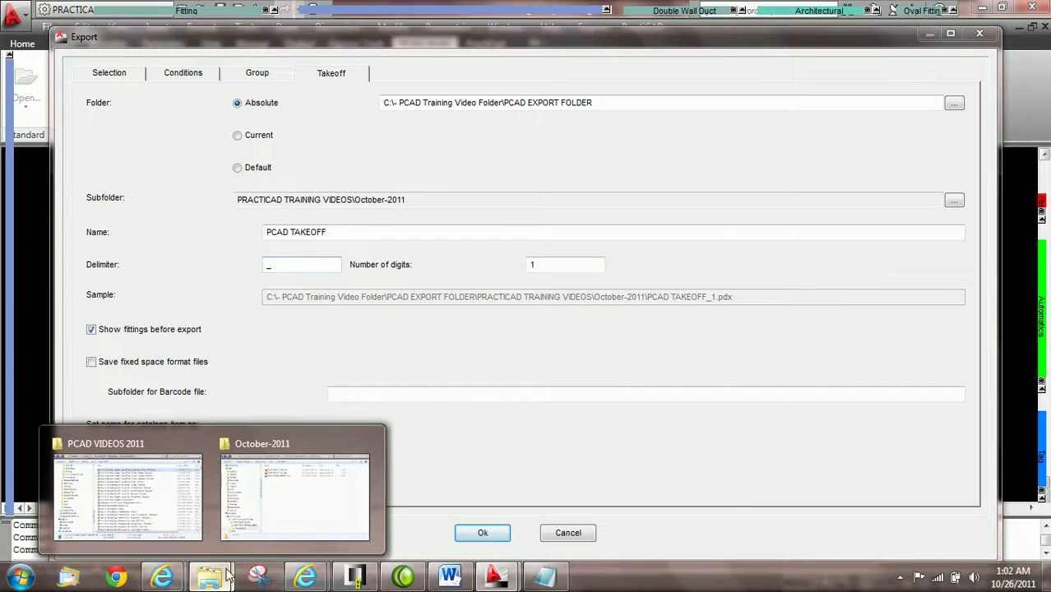
pyautogui.click(302, 503)
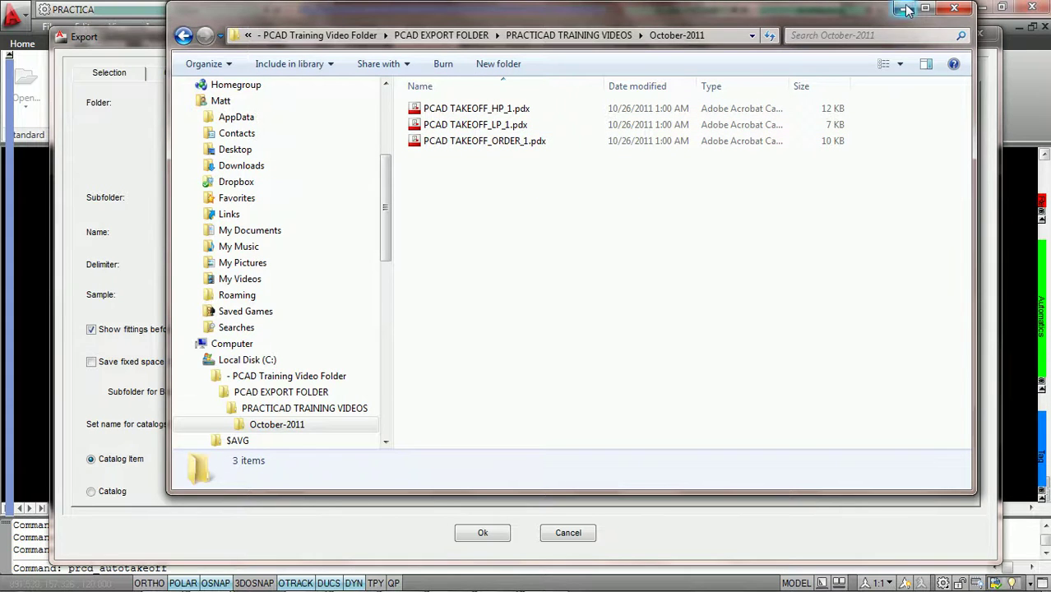
pyautogui.press('Escape')
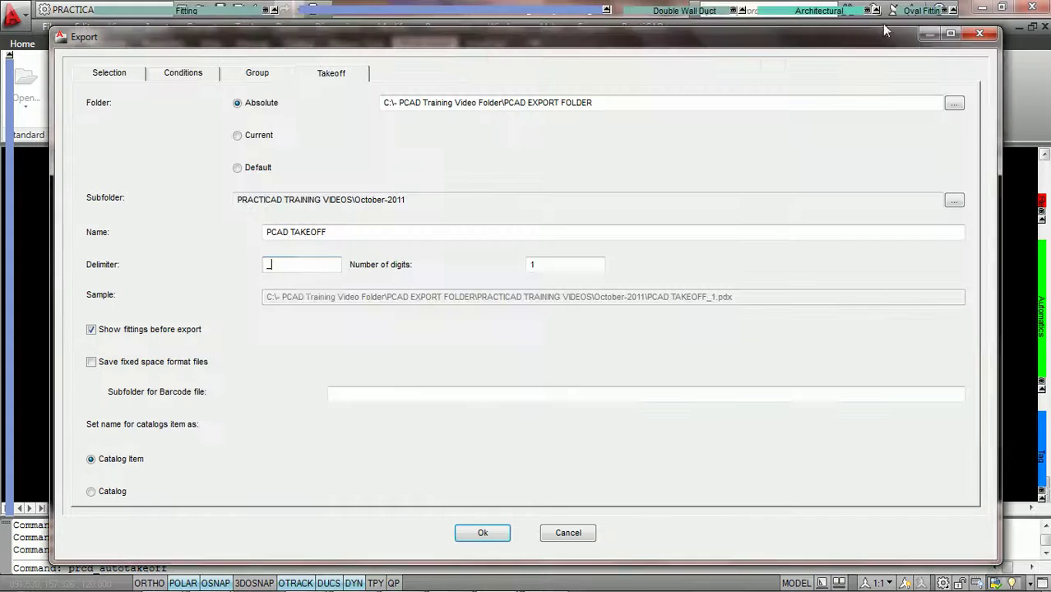
# Step: Run the takeoff export a second time with the same settings, and view the October-2011 folder's files
pyautogui.click(485, 532)
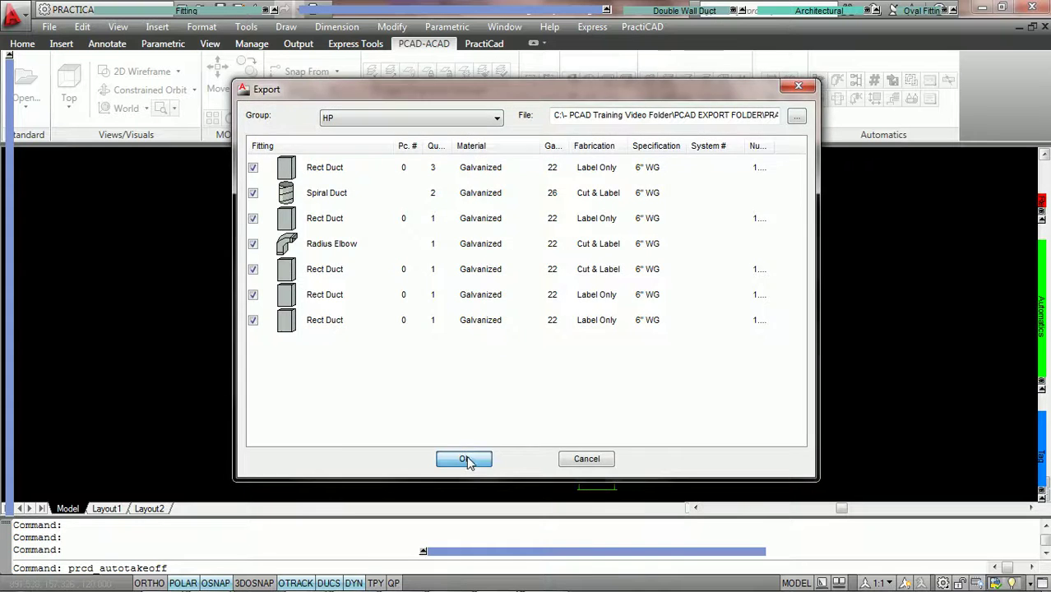
pyautogui.click(465, 458)
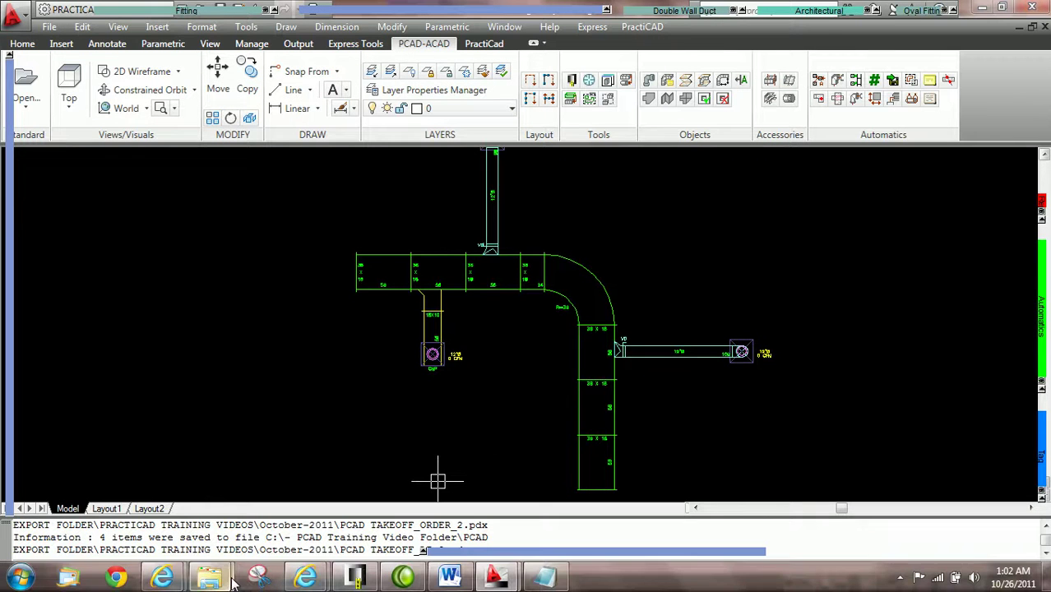
pyautogui.moveTo(218, 580)
pyautogui.click(289, 506)
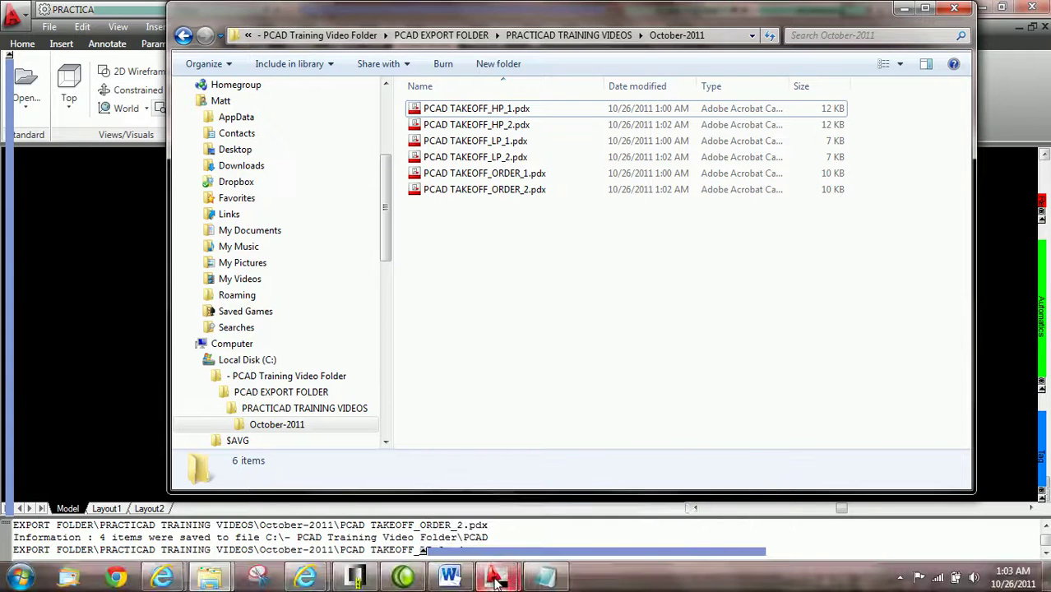
# Step: Switch back to the AutoCAD drawing and open the takeoff settings of the AutoTakeoff export
pyautogui.moveTo(495, 576)
pyautogui.click(566, 500)
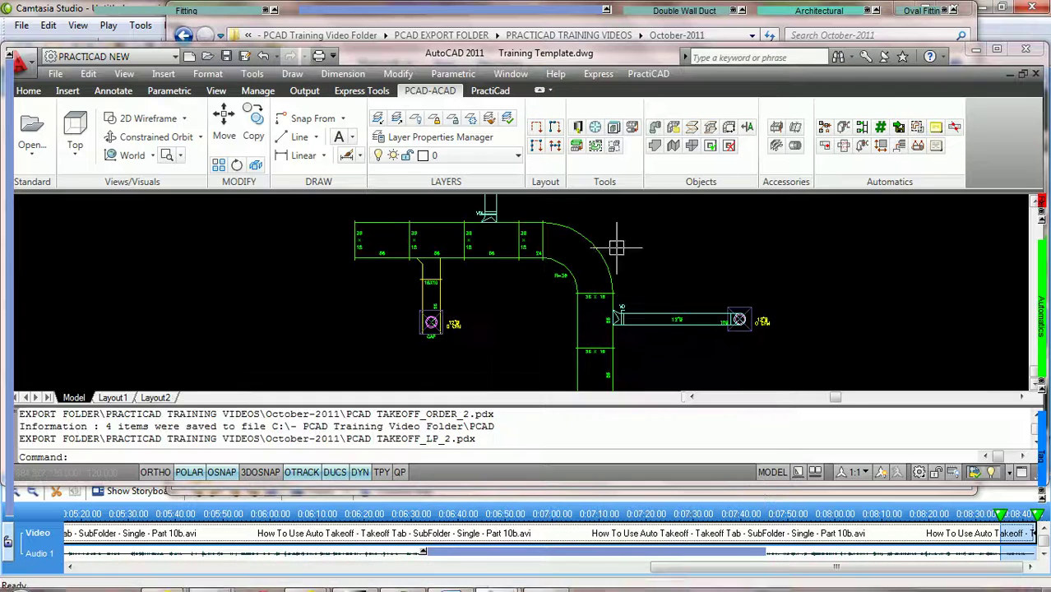
pyautogui.click(899, 127)
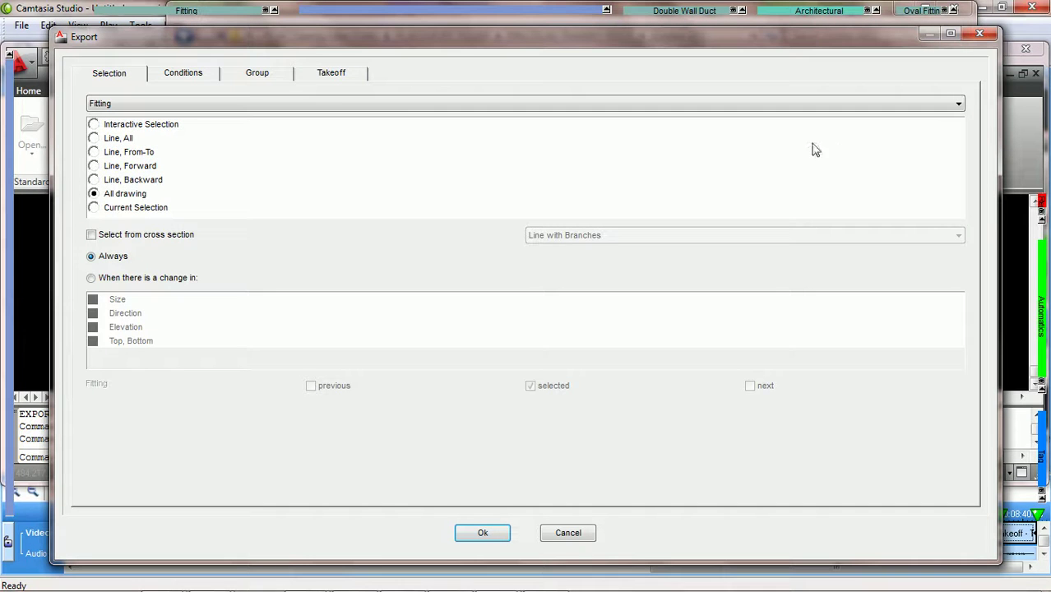
pyautogui.click(338, 74)
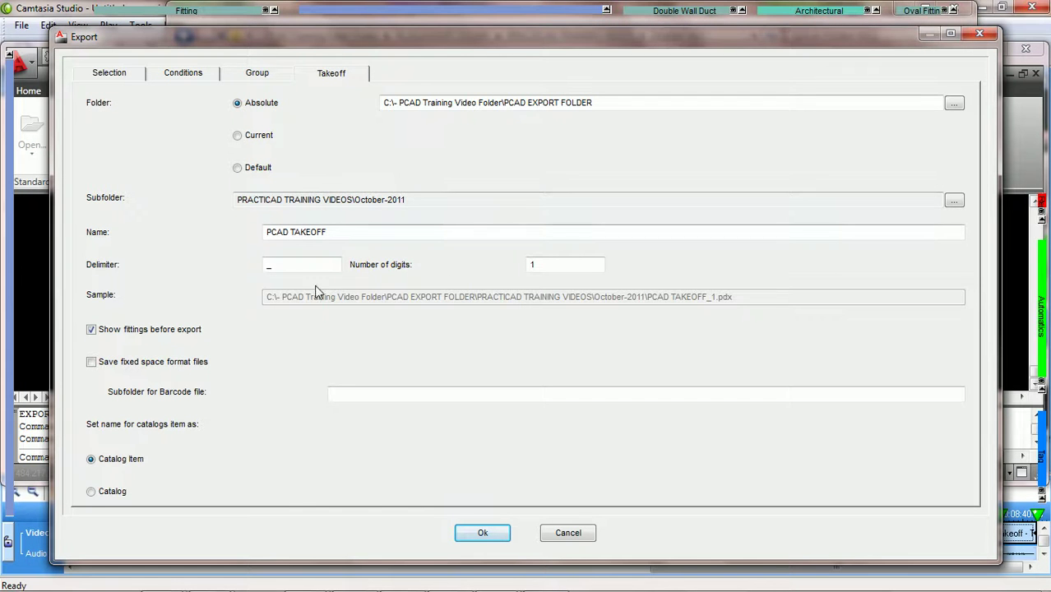
# Step: Try a delimiter of six underscores, and try 2 and 3 as the number of digits
pyautogui.click(270, 268)
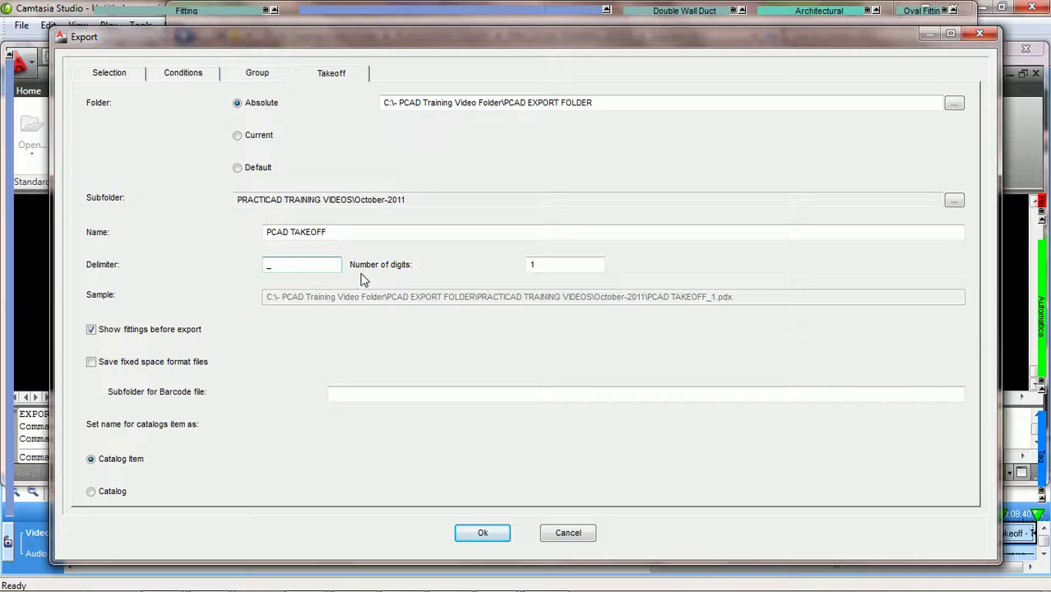
pyautogui.write('______')
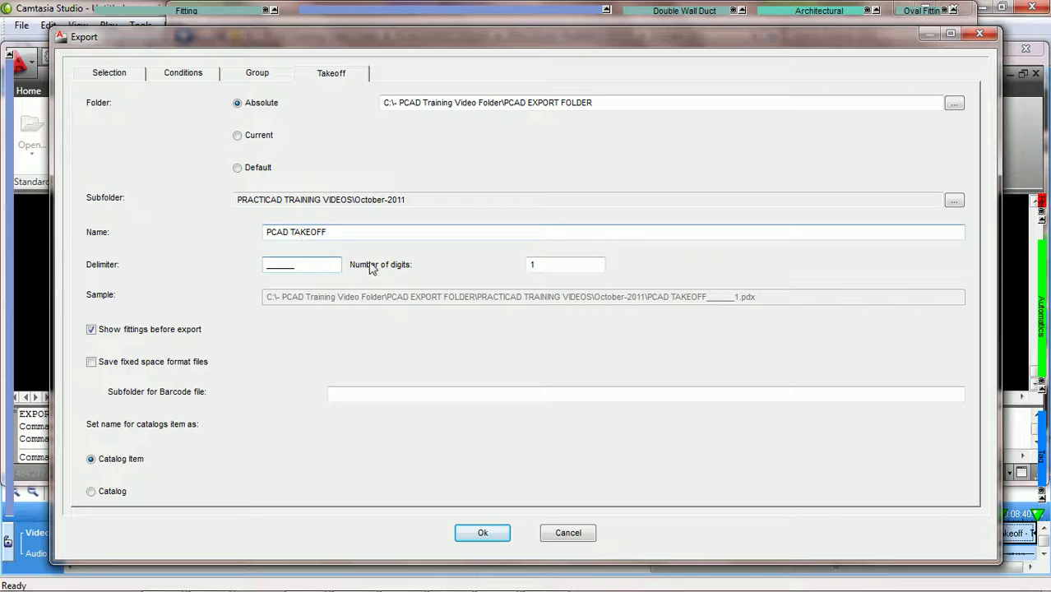
pyautogui.click(550, 266)
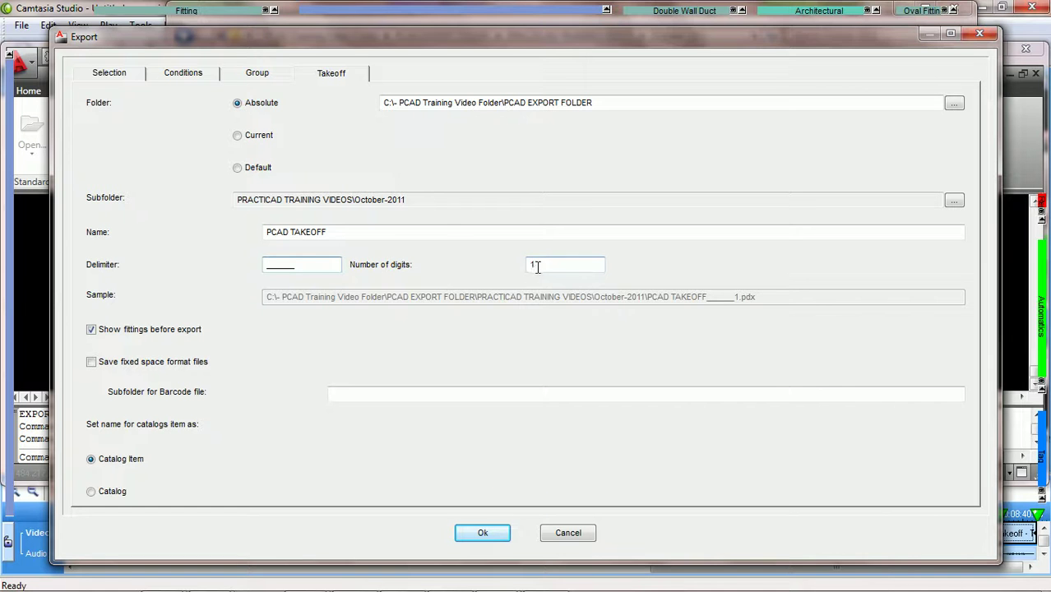
pyautogui.press('BackSpace')
pyautogui.press('BackSpace')
pyautogui.press('BackSpace')
pyautogui.press('Tab')
pyautogui.write('2')
pyautogui.moveTo(547, 264); pyautogui.dragTo(500, 268)
pyautogui.write('3')
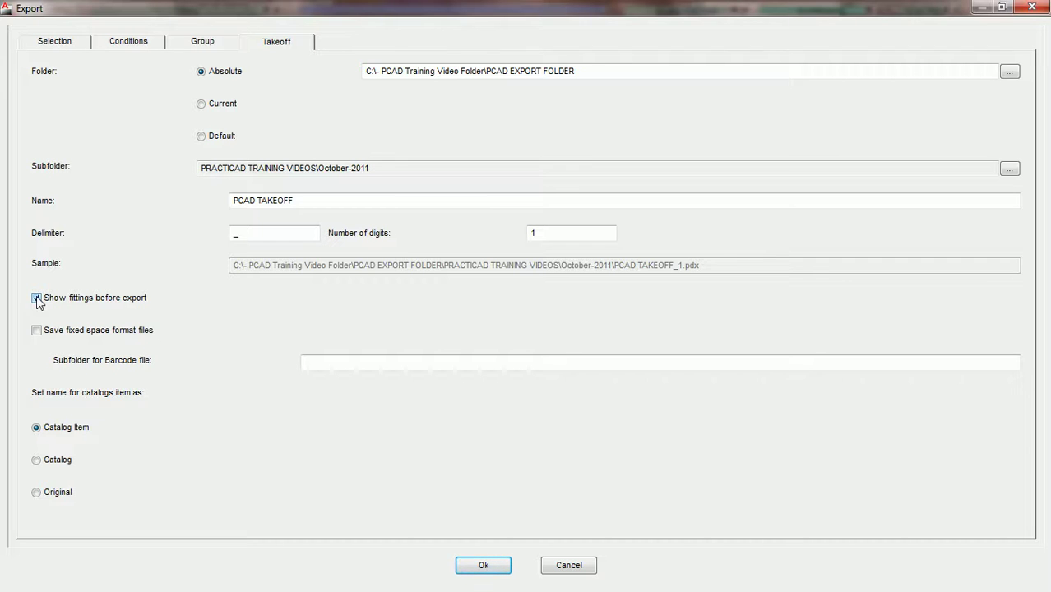
# Step: Accept the takeoff settings with the fittings preview enabled, and choose the HP group in the export preview
pyautogui.click(486, 566)
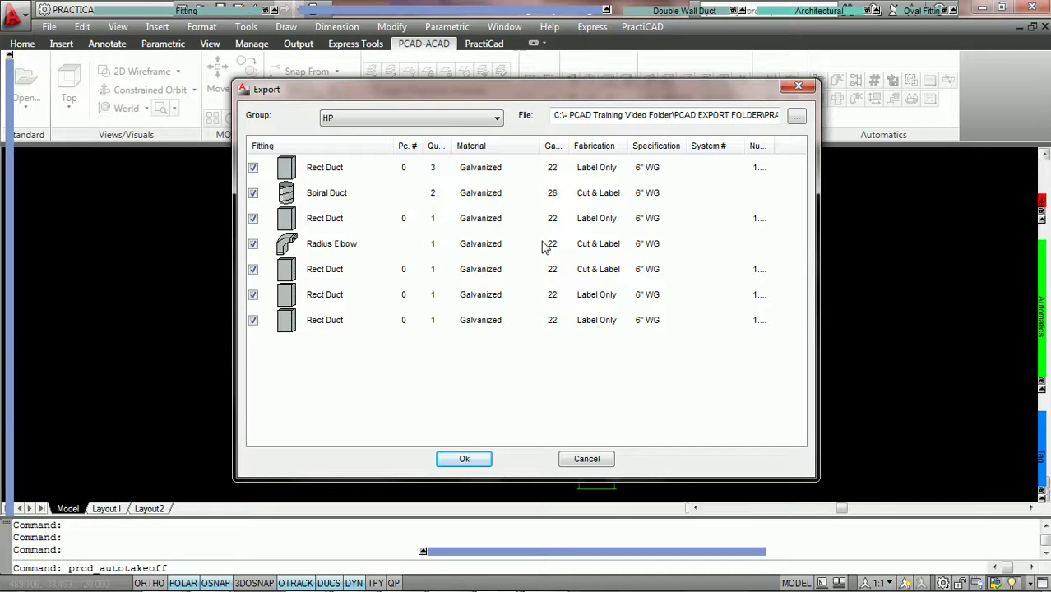
pyautogui.click(399, 119)
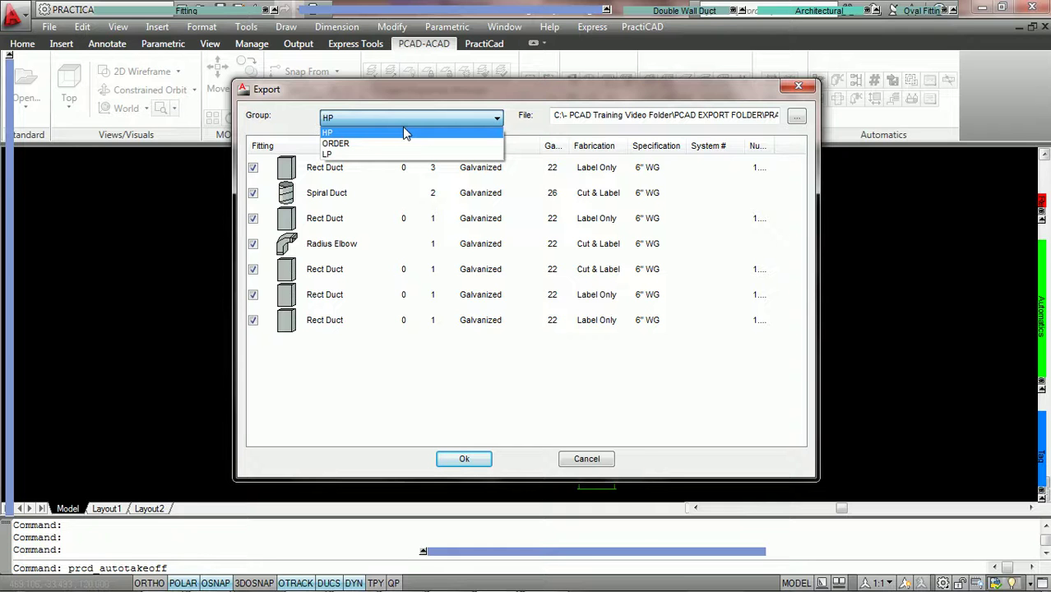
pyautogui.click(401, 134)
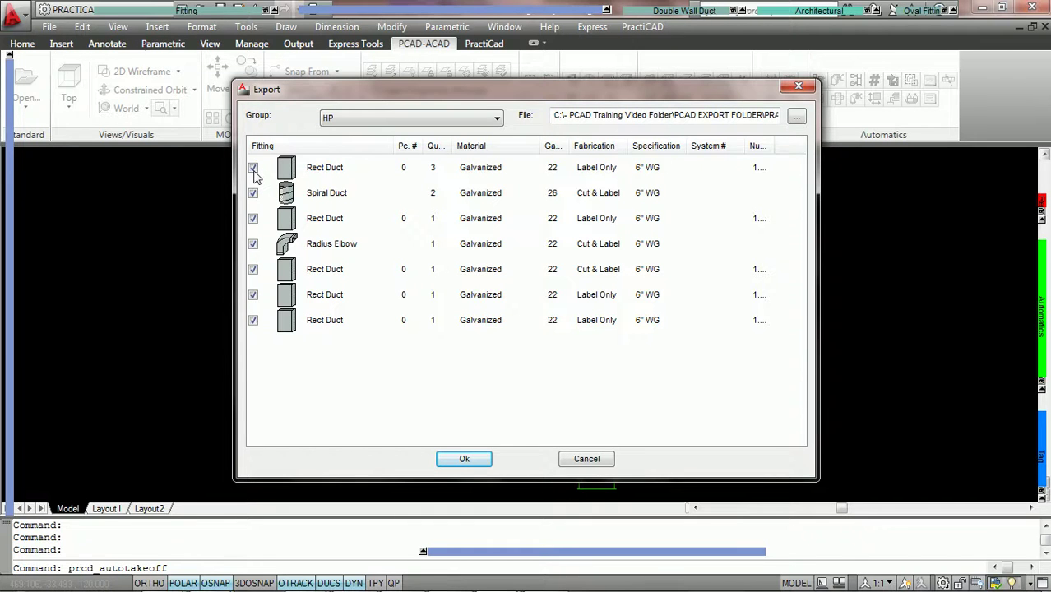
pyautogui.click(254, 193)
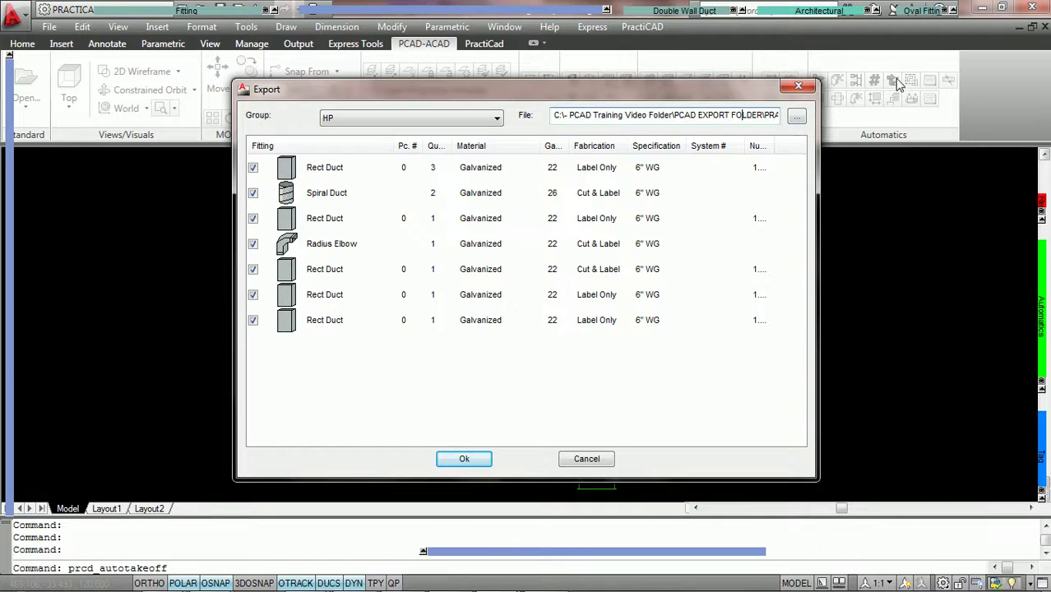
# Step: Replace the file name in the HP group's export path with TEST, keeping the October-2011 folder and .pdx extension
pyautogui.press('Right')
pyautogui.press('Right')
pyautogui.press('Right')
pyautogui.press('Right')
pyautogui.press('Right')
pyautogui.press('Right')
pyautogui.press('Right')
pyautogui.press('Right')
pyautogui.press('Right')
pyautogui.press('Right')
pyautogui.press('Right')
pyautogui.press('Right')
pyautogui.press('Right')
pyautogui.press('Right')
pyautogui.press('Right')
pyautogui.press('Right')
pyautogui.press('Right')
pyautogui.press('Right')
pyautogui.press('Right')
pyautogui.press('Right')
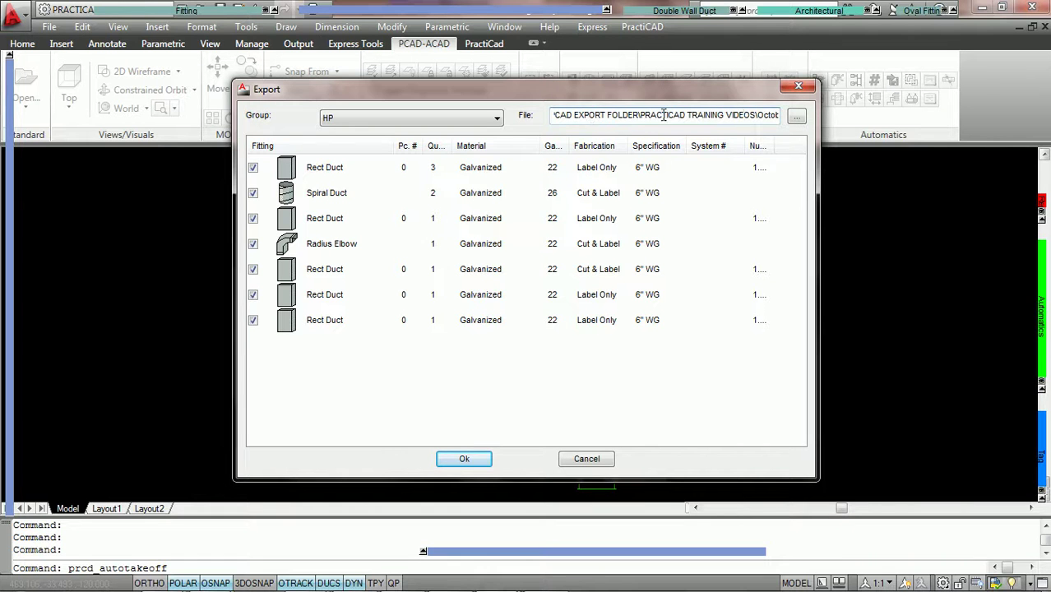
pyautogui.press('Right')
pyautogui.press('Right')
pyautogui.press('Right')
pyautogui.press('Right')
pyautogui.press('Right')
pyautogui.press('Right')
pyautogui.press('Right')
pyautogui.press('Right')
pyautogui.press('Right')
pyautogui.press('Right')
pyautogui.press('Right')
pyautogui.press('Right')
pyautogui.press('Right')
pyautogui.press('Right')
pyautogui.press('Right')
pyautogui.press('Right')
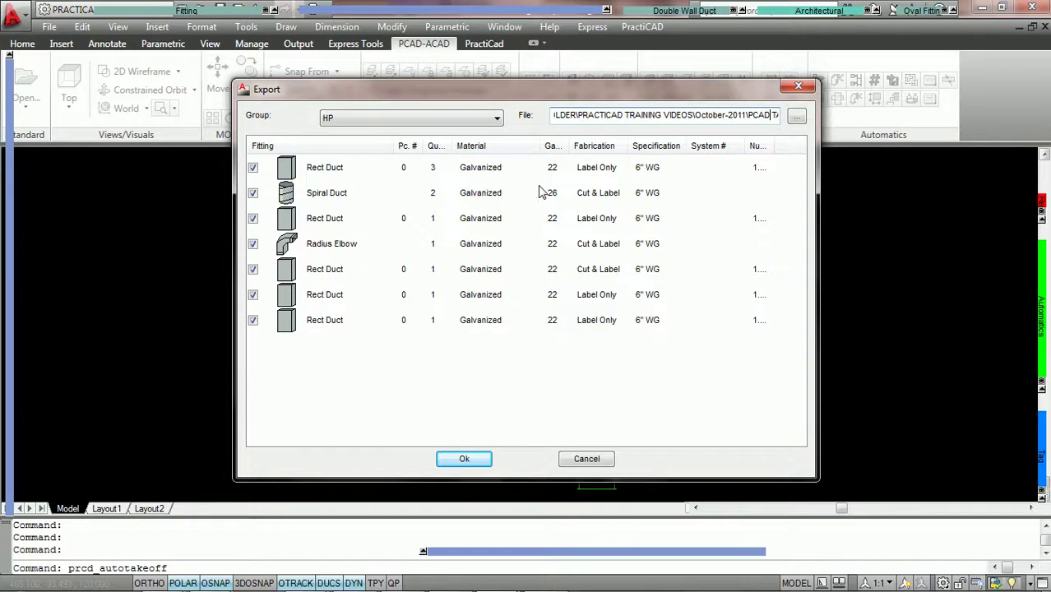
pyautogui.press('Right')
pyautogui.press('Right')
pyautogui.press('Right')
pyautogui.press('Right')
pyautogui.press('Right')
pyautogui.press('Right')
pyautogui.press('Right')
pyautogui.press('Right')
pyautogui.press('Right')
pyautogui.press('Right')
pyautogui.press('Right')
pyautogui.press('Right')
pyautogui.press('Right')
pyautogui.press('Right')
pyautogui.press('Right')
pyautogui.press('Right')
pyautogui.press('Right')
pyautogui.press('Right')
pyautogui.press('Right')
pyautogui.press('Right')
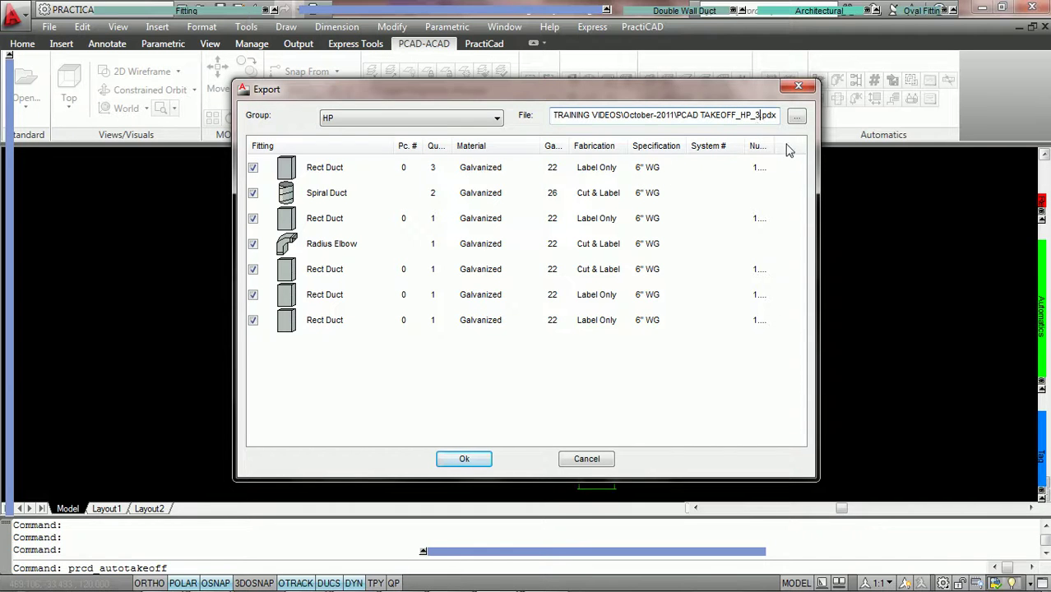
pyautogui.press('BackSpace')
pyautogui.press('BackSpace')
pyautogui.press('BackSpace')
pyautogui.press('BackSpace')
pyautogui.press('BackSpace')
pyautogui.press('BackSpace')
pyautogui.press('BackSpace')
pyautogui.press('BackSpace')
pyautogui.press('BackSpace')
pyautogui.press('BackSpace')
pyautogui.press('BackSpace')
pyautogui.press('BackSpace')
pyautogui.press('BackSpace')
pyautogui.press('BackSpace')
pyautogui.press('BackSpace')
pyautogui.press('BackSpace')
pyautogui.press('BackSpace')
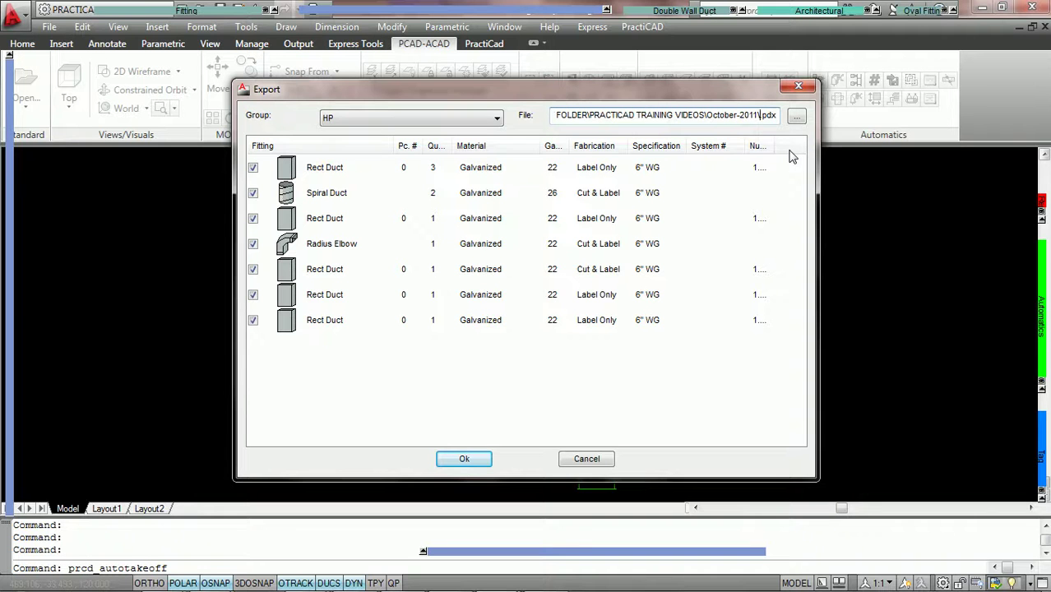
pyautogui.write('TEST')
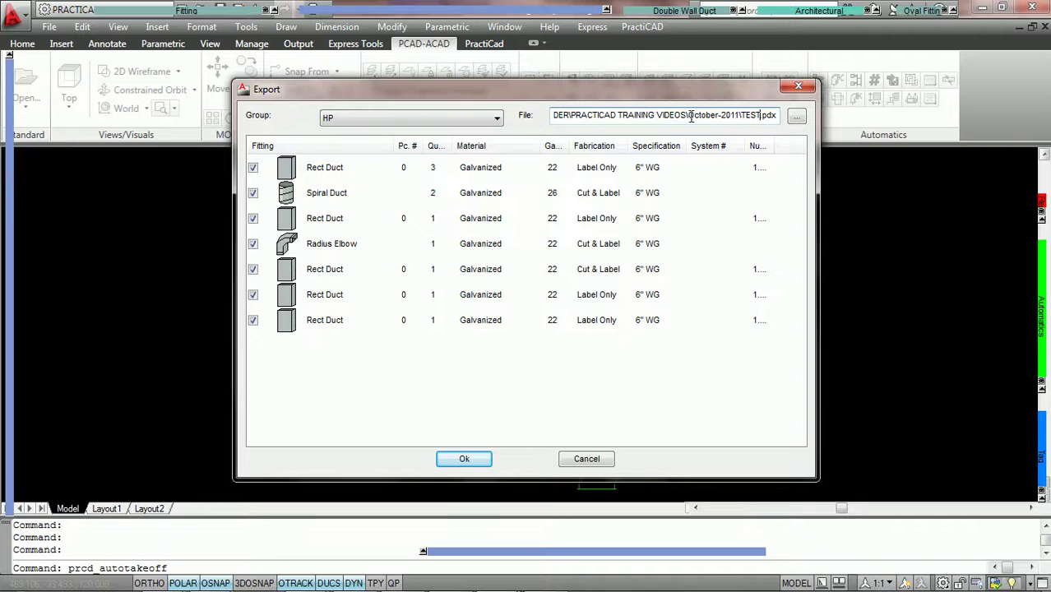
# Step: Browse the October-2011 folder as the save location for the HP group's TEST.pdx, then close the save dialog without saving
pyautogui.click(797, 120)
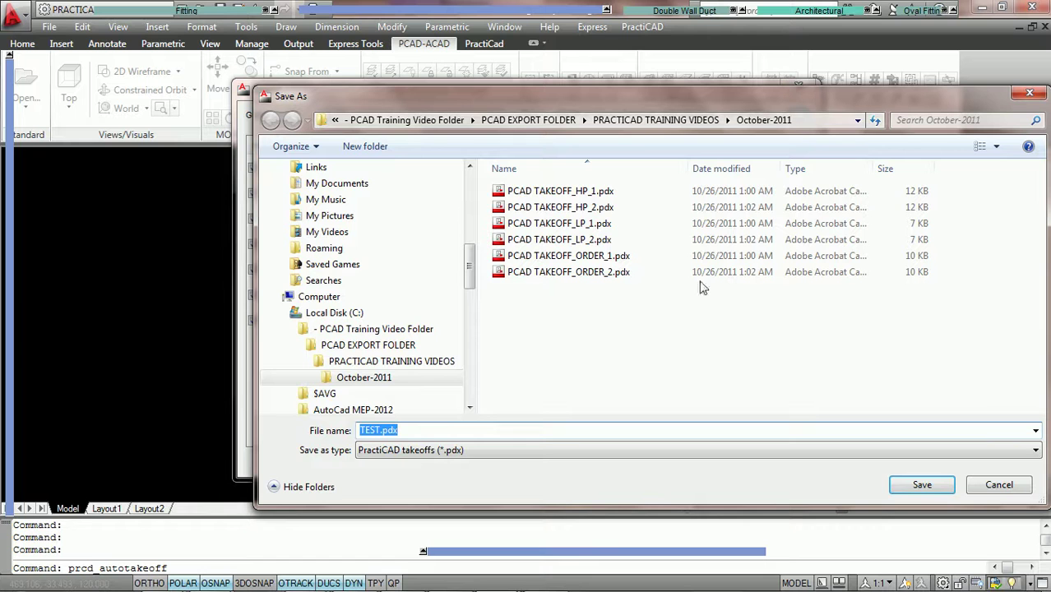
pyautogui.scroll(-2, 466, 290)
pyautogui.scroll(-1, 471, 290)
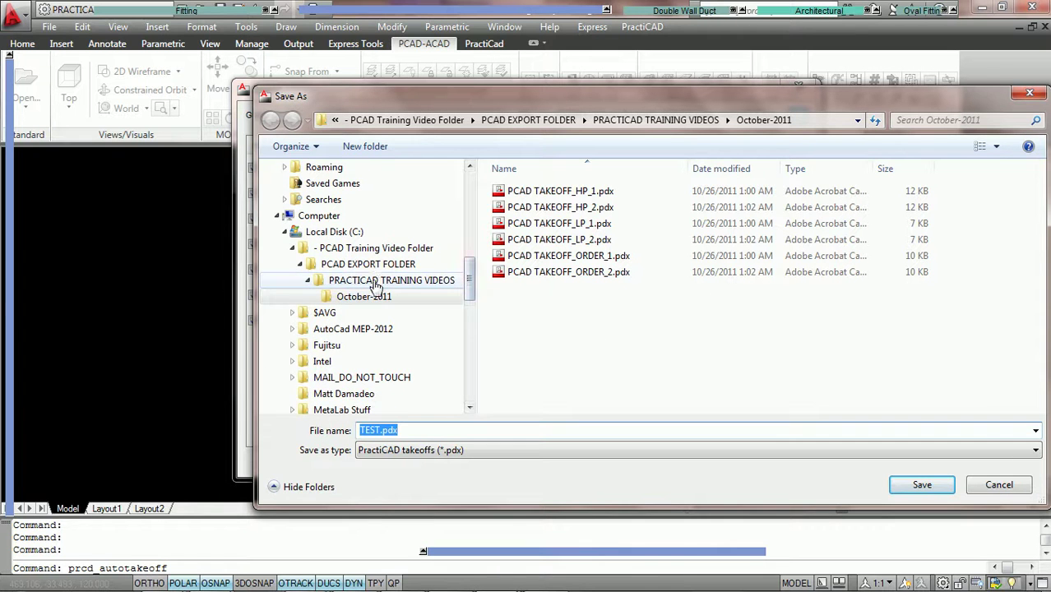
pyautogui.moveTo(785, 96); pyautogui.dragTo(699, 104)
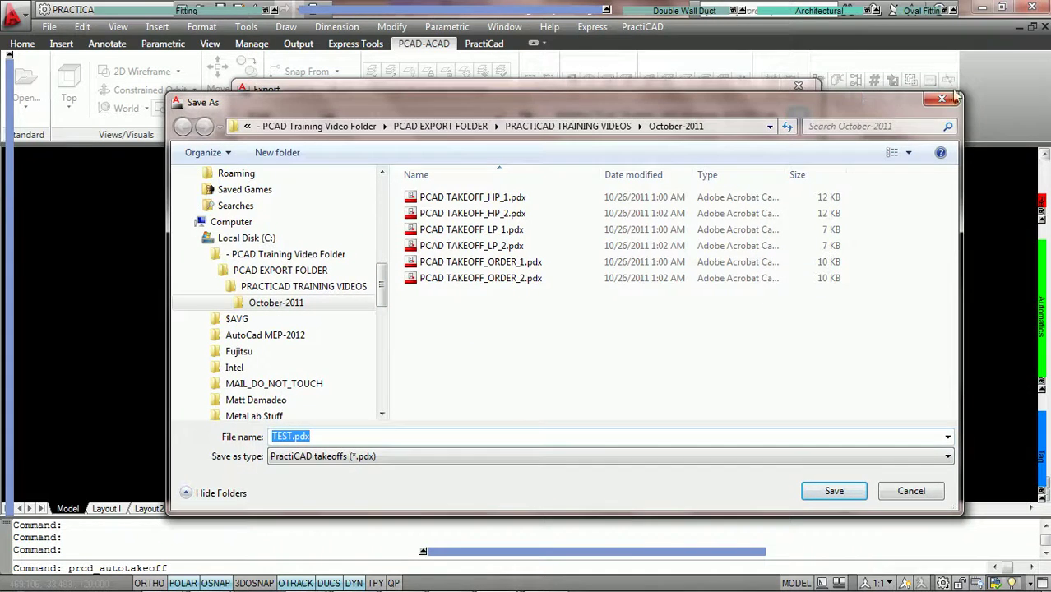
pyautogui.click(939, 104)
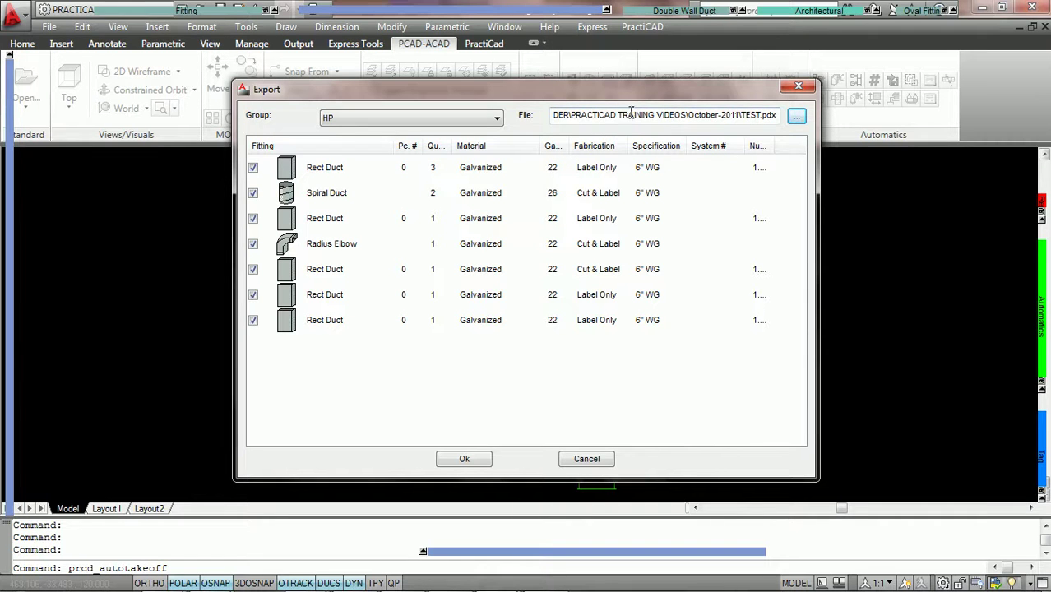
# Step: Export the grouped fittings with the HP group's file set to TEST.pdx, and switch to the export folder window
pyautogui.click(464, 459)
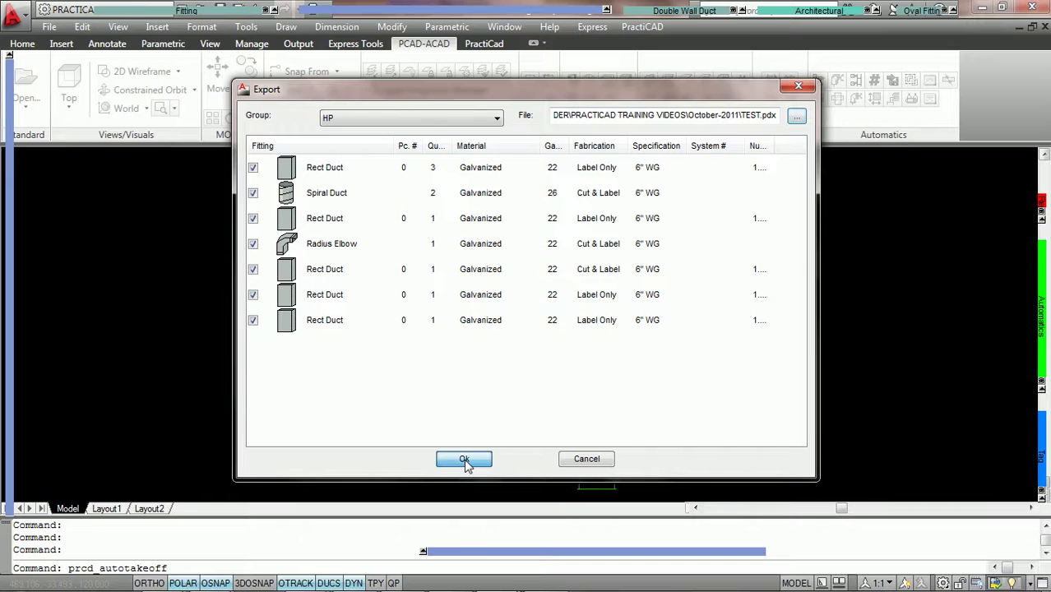
pyautogui.moveTo(235, 560)
pyautogui.click(295, 493)
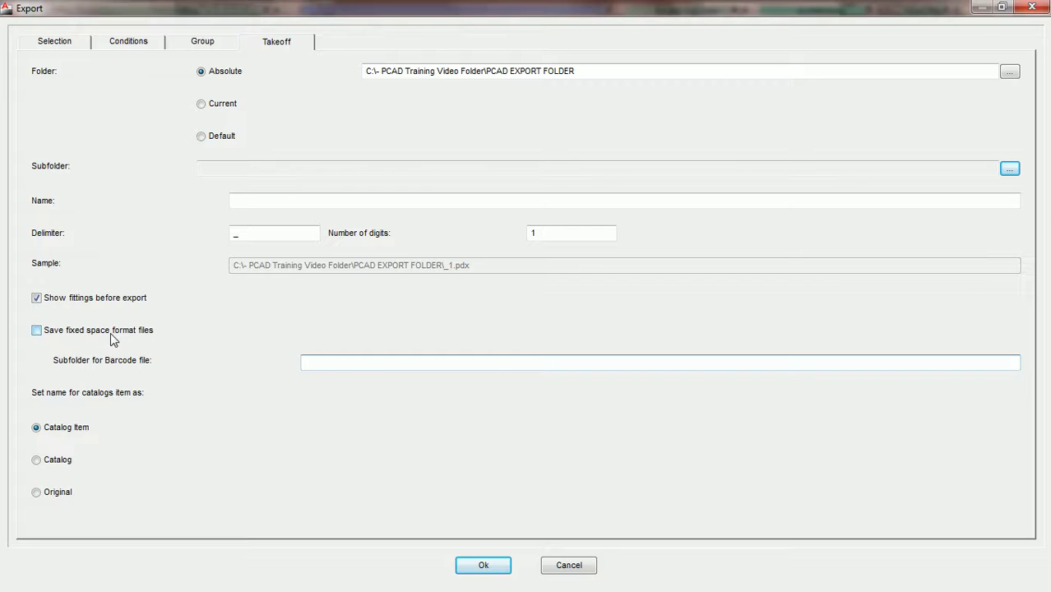
# Step: Enable saving fixed space format files with PCAD BARCODES as the barcode subfolder, and export the ungrouped fittings
pyautogui.click(36, 330)
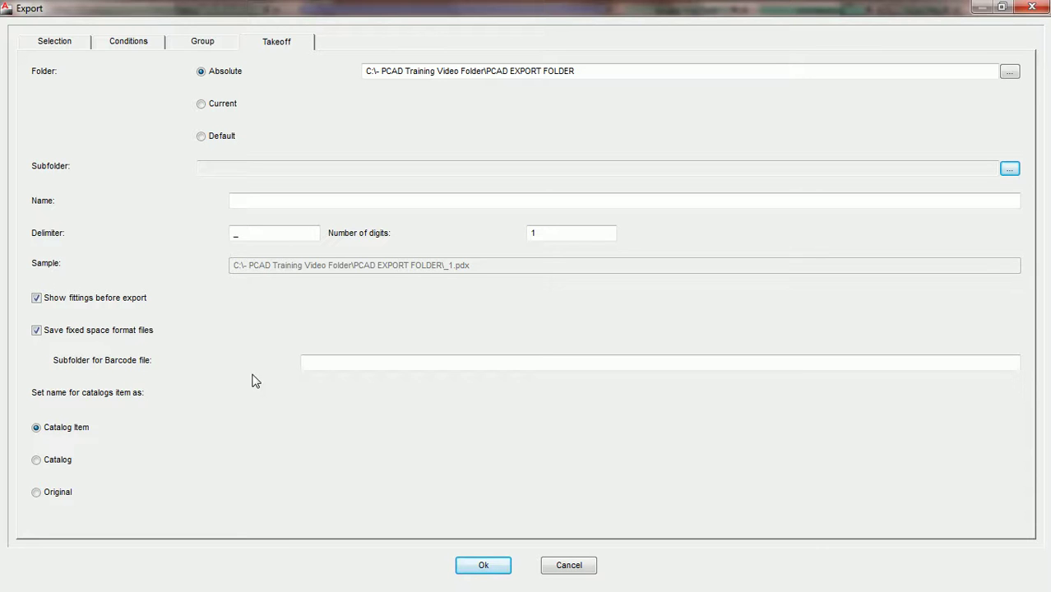
pyautogui.click(326, 365)
pyautogui.write('PCAD BARCODES')
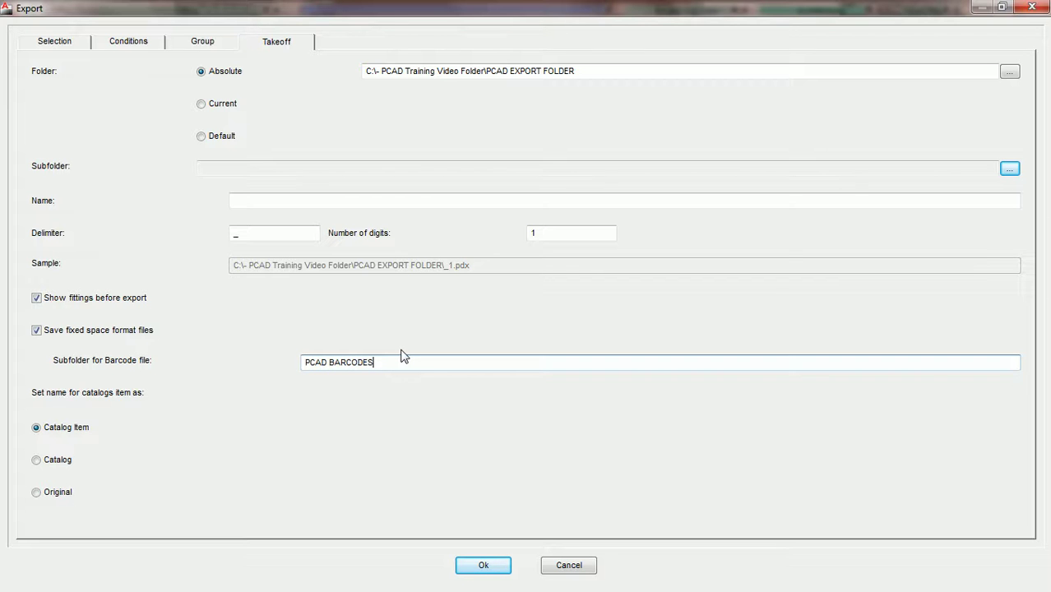
pyautogui.click(485, 564)
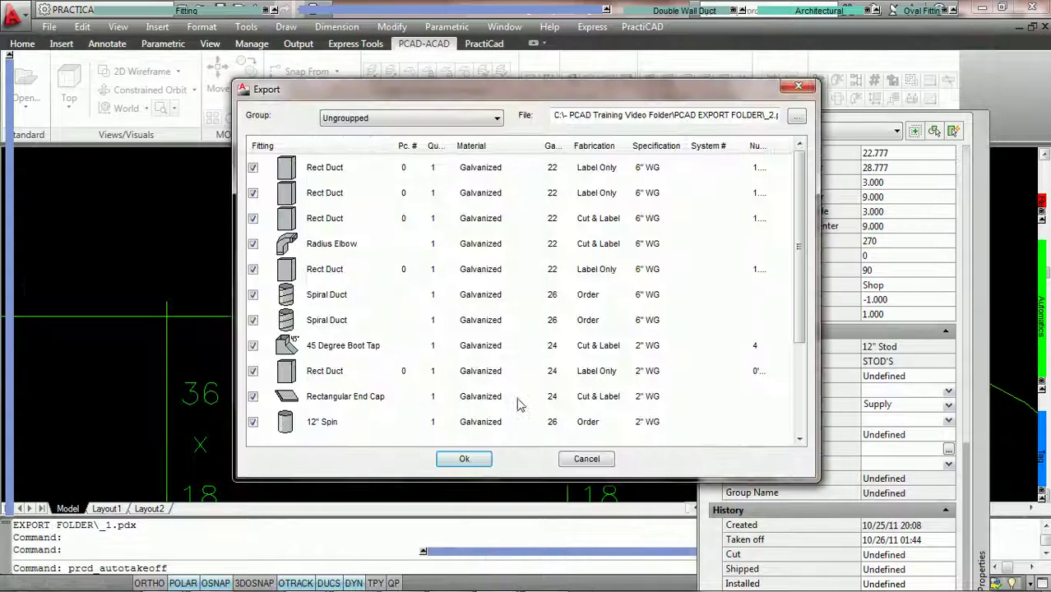
pyautogui.click(465, 460)
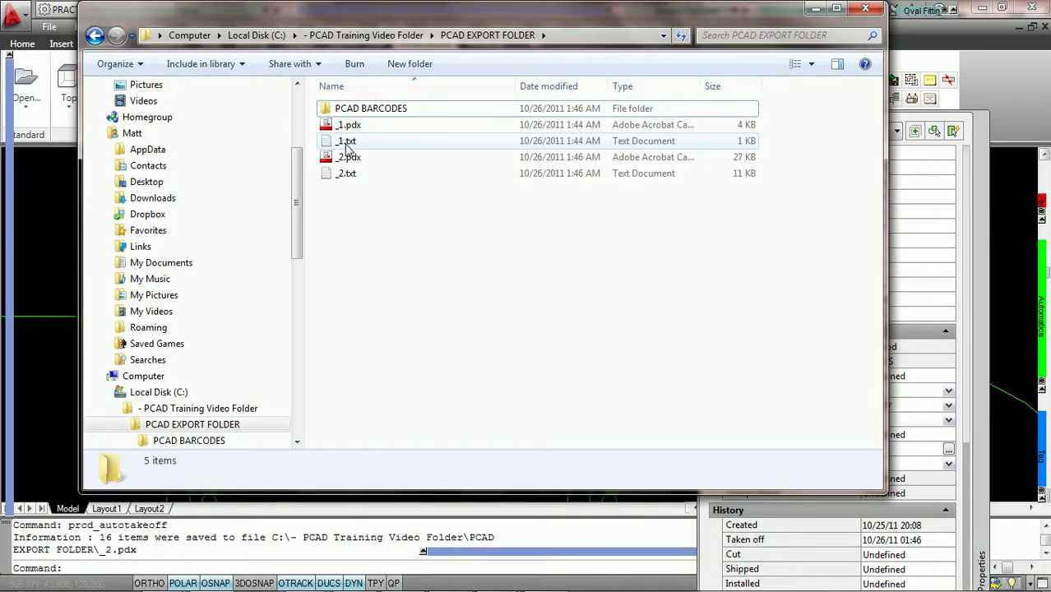
# Step: View _1.txt in PCAD EXPORT FOLDER, and open the text files _1.txt and _2.txt in its PCAD BARCODES subfolder
pyautogui.click(349, 142)
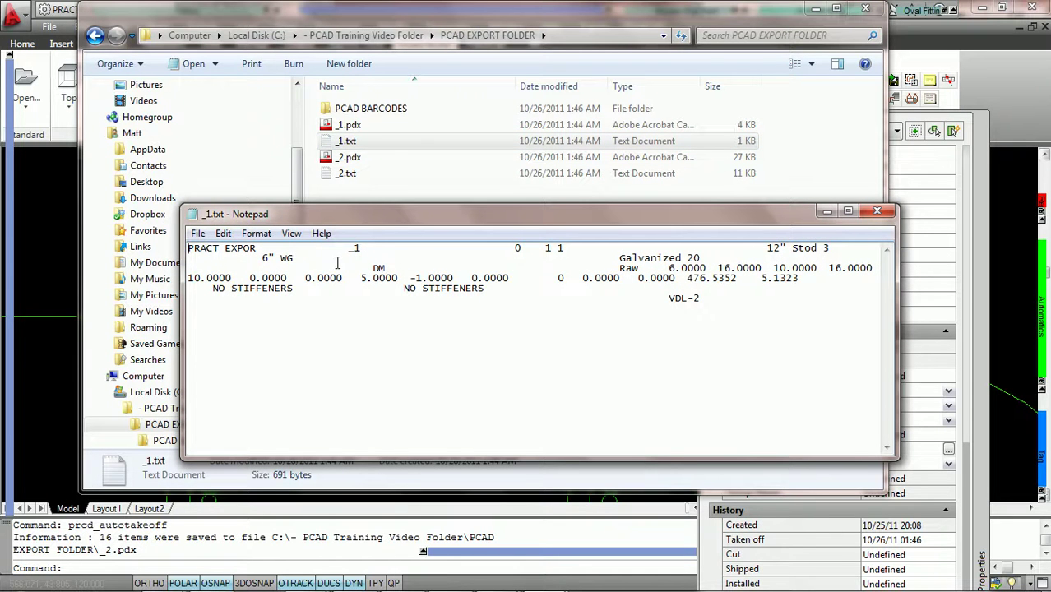
pyautogui.click(451, 195)
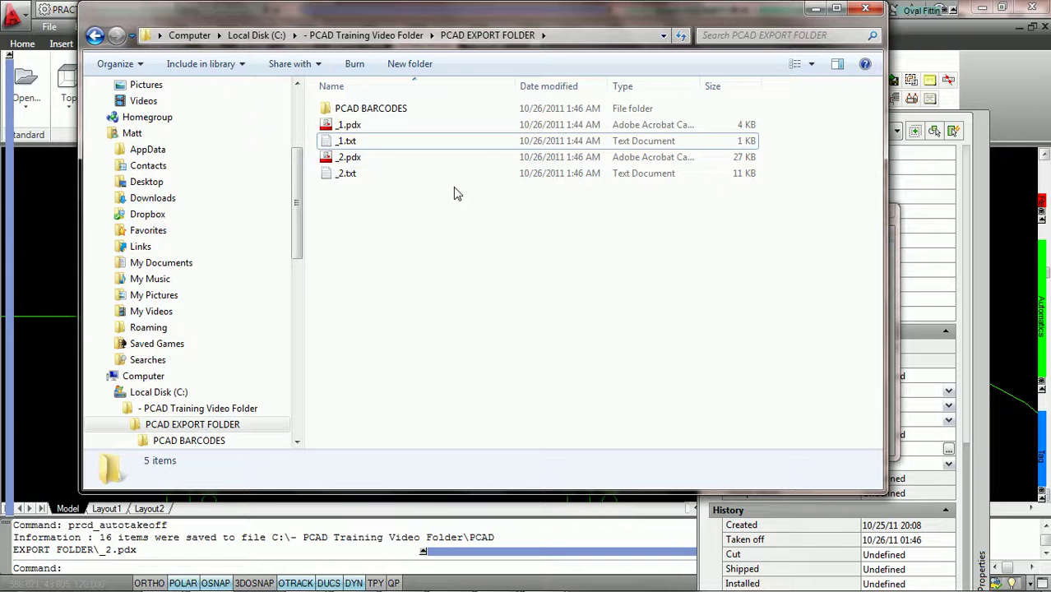
pyautogui.doubleClick(363, 111)
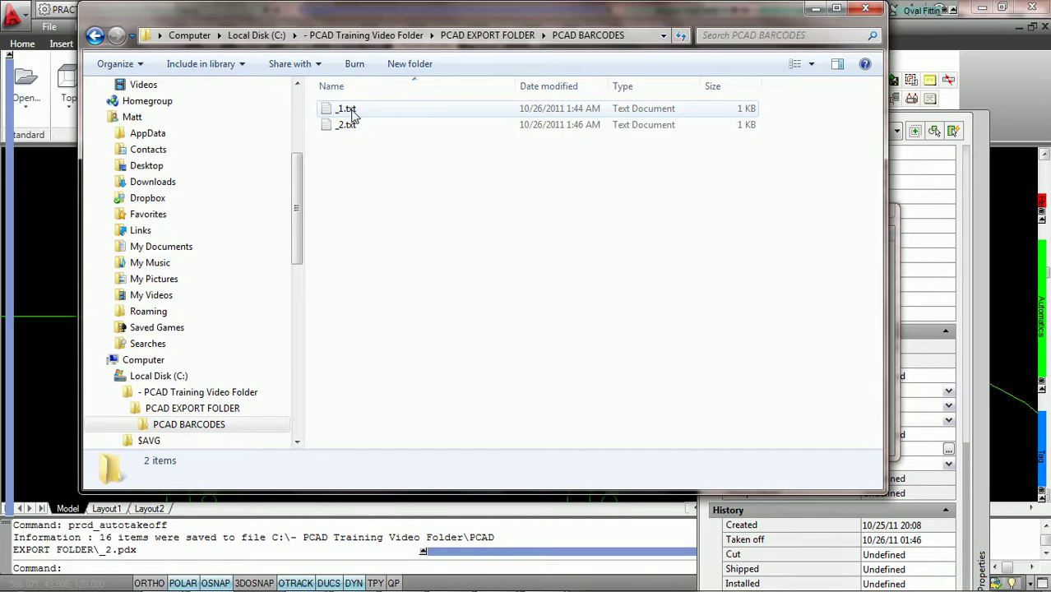
pyautogui.click(352, 115)
pyautogui.doubleClick(351, 112)
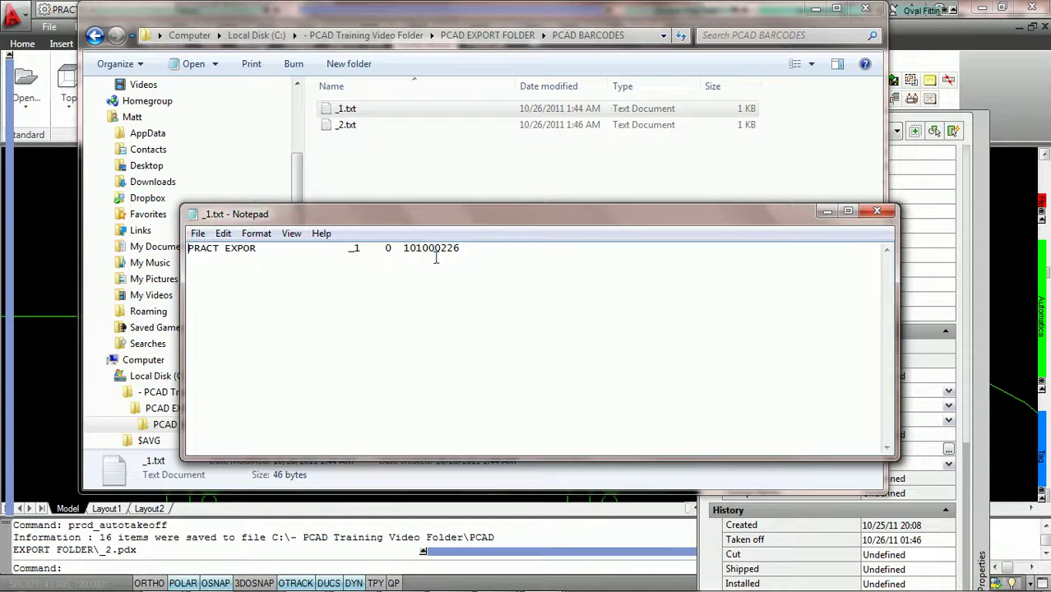
pyautogui.doubleClick(349, 126)
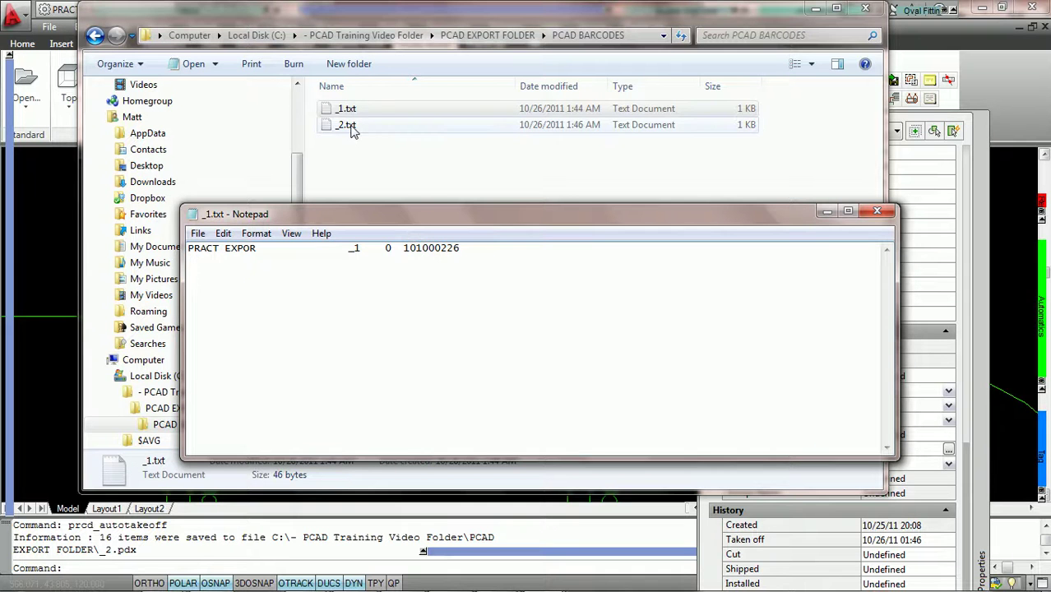
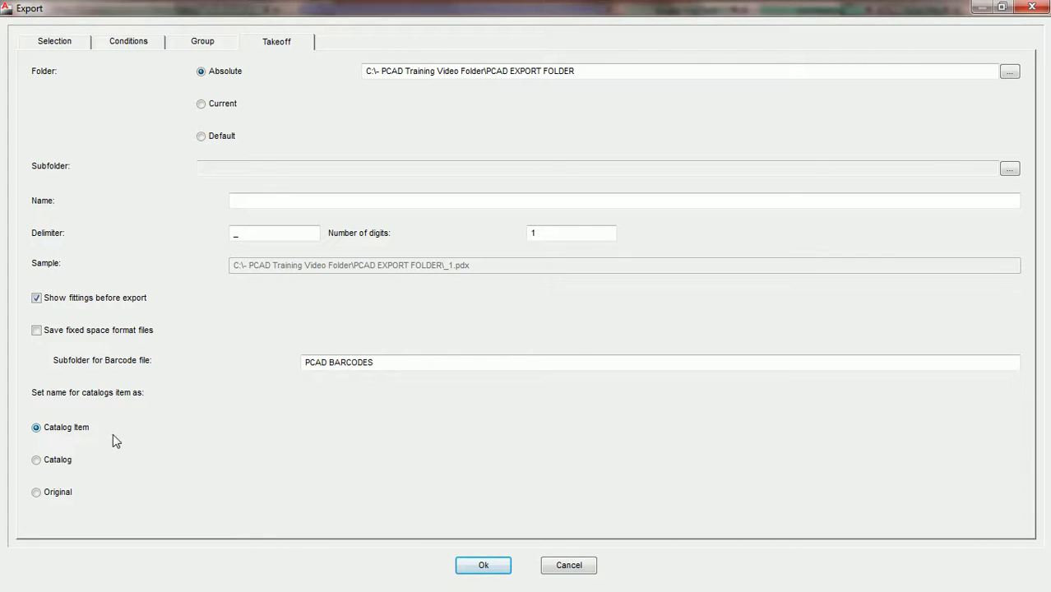
# Step: Try Catalog and Original as the naming for catalog items, return to Catalog Item, and cancel the export
pyautogui.click(36, 462)
pyautogui.click(36, 492)
pyautogui.click(36, 430)
pyautogui.click(563, 567)
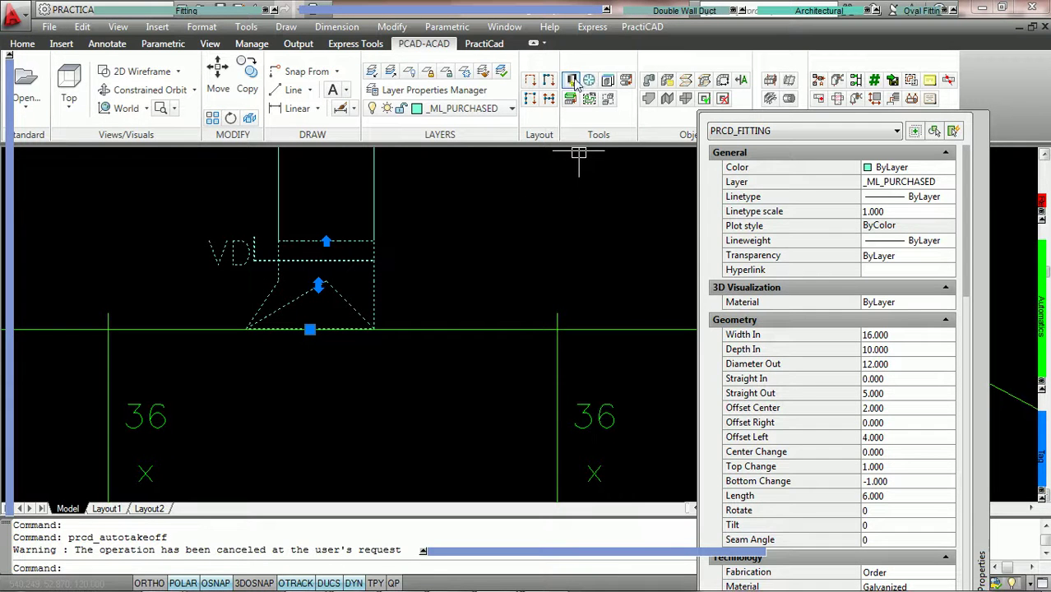
# Step: Examine the STOD'S catalog and its item names under the rectangular Square-to-Round fitting in the PractiCAD library, and close the library
pyautogui.click(572, 81)
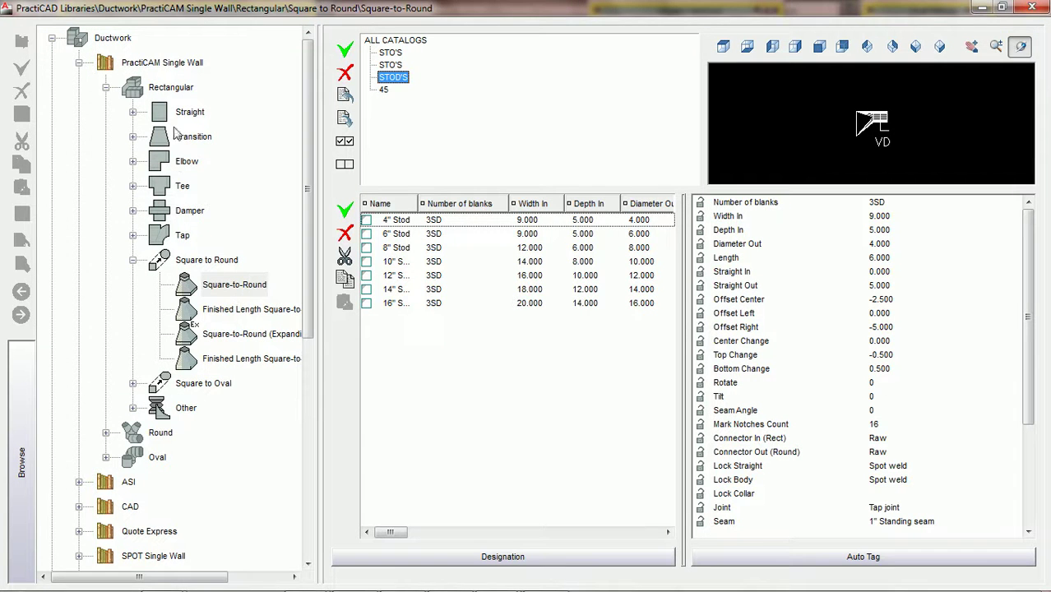
pyautogui.click(228, 294)
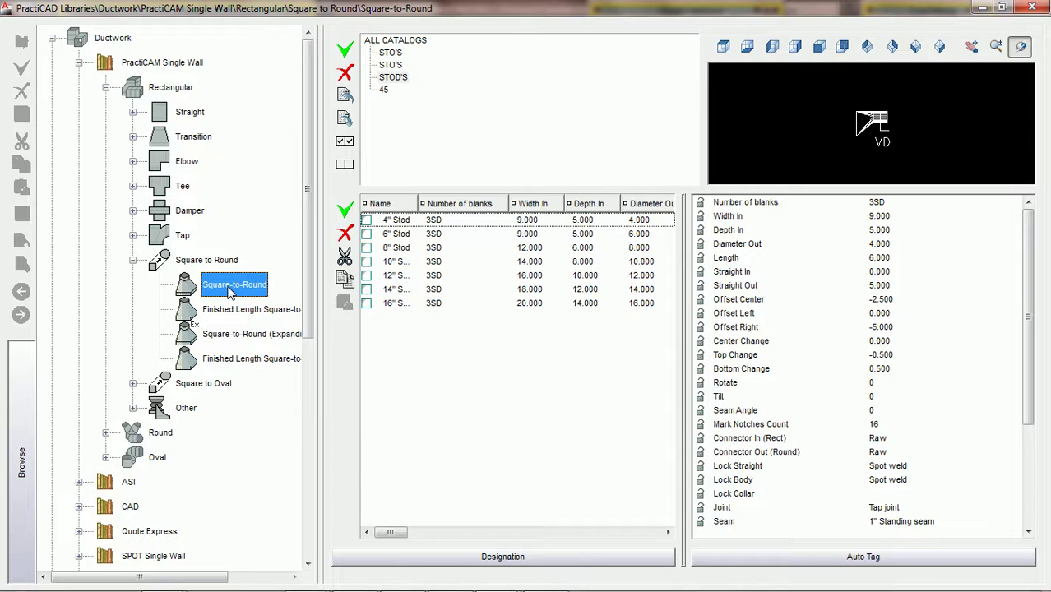
pyautogui.click(392, 79)
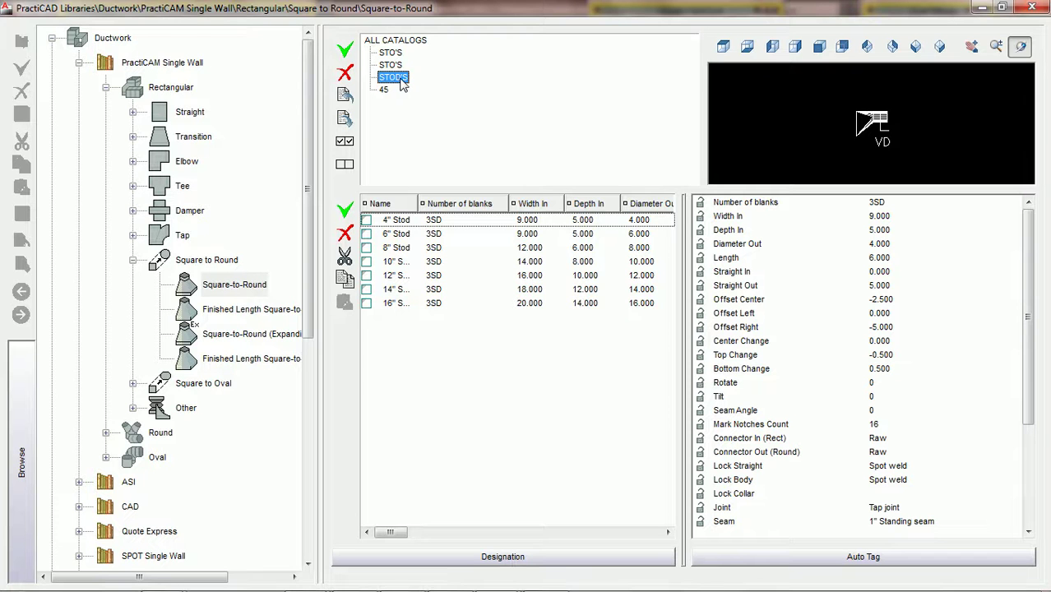
pyautogui.moveTo(417, 203); pyautogui.dragTo(434, 203)
pyautogui.click(421, 220)
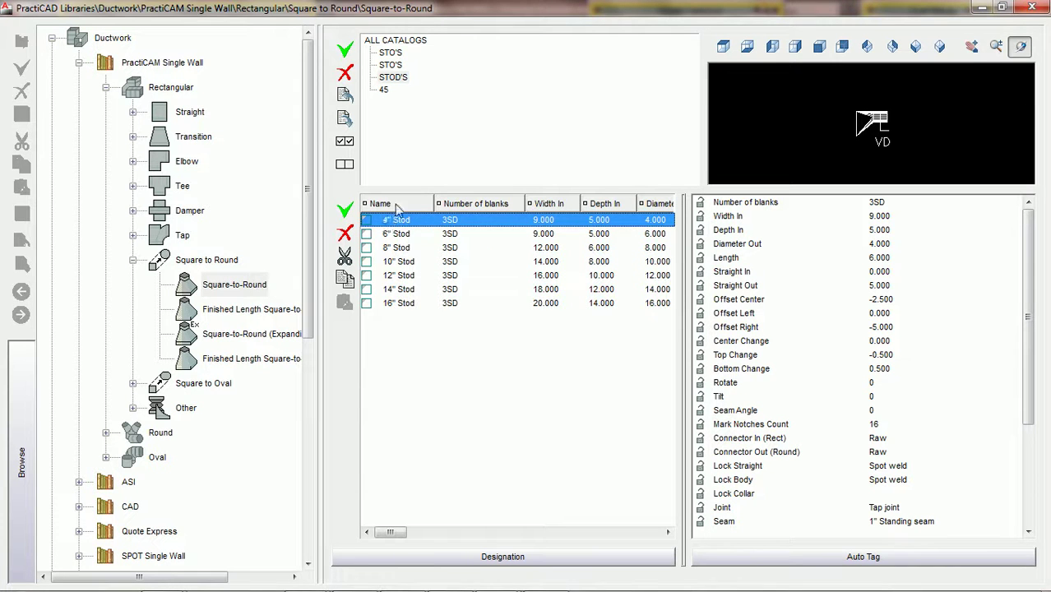
pyautogui.click(401, 262)
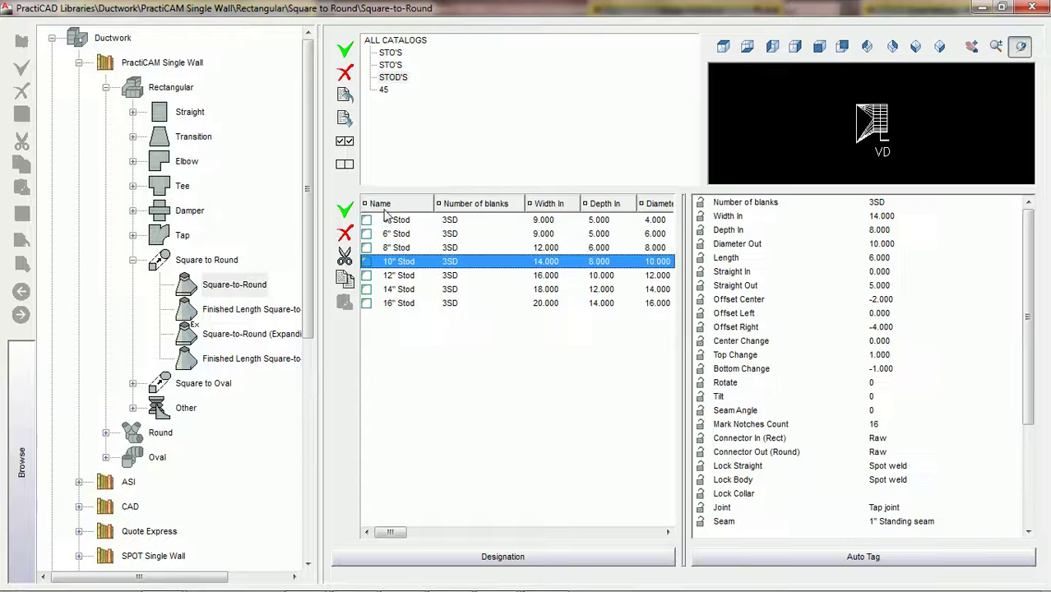
pyautogui.click(400, 250)
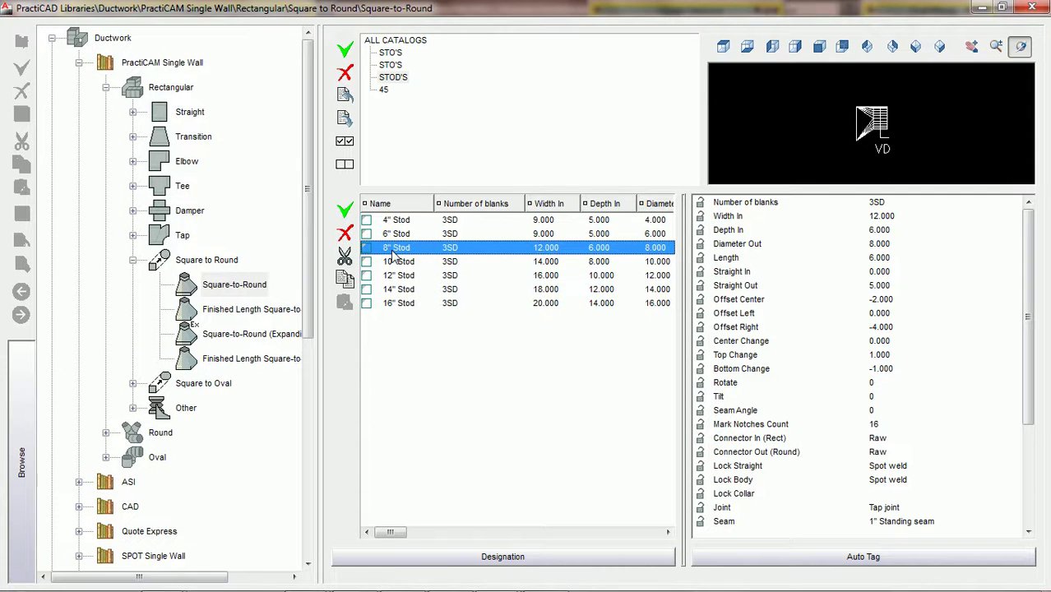
pyautogui.click(400, 263)
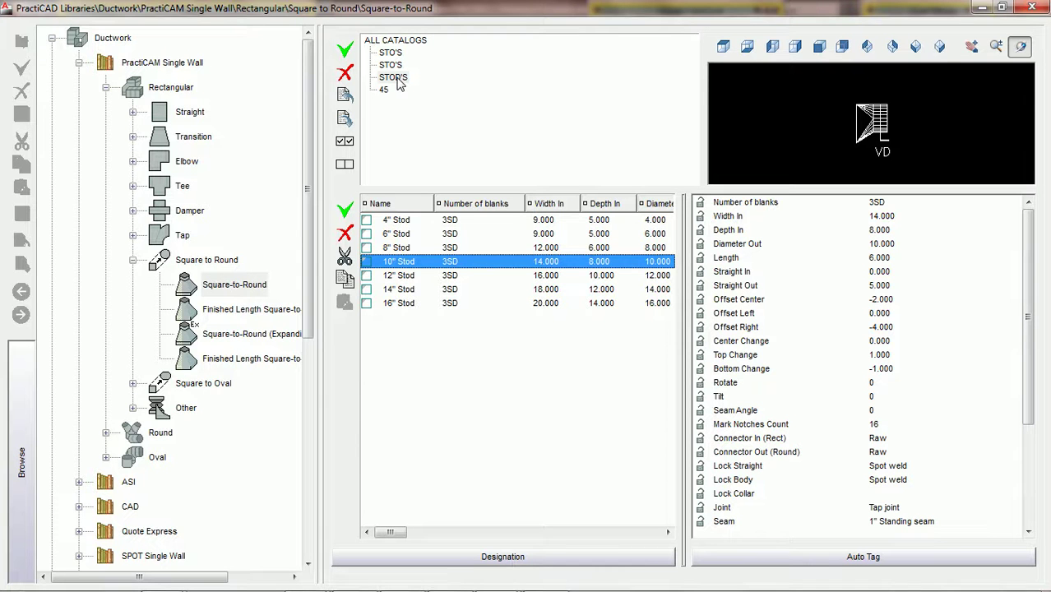
pyautogui.click(1032, 6)
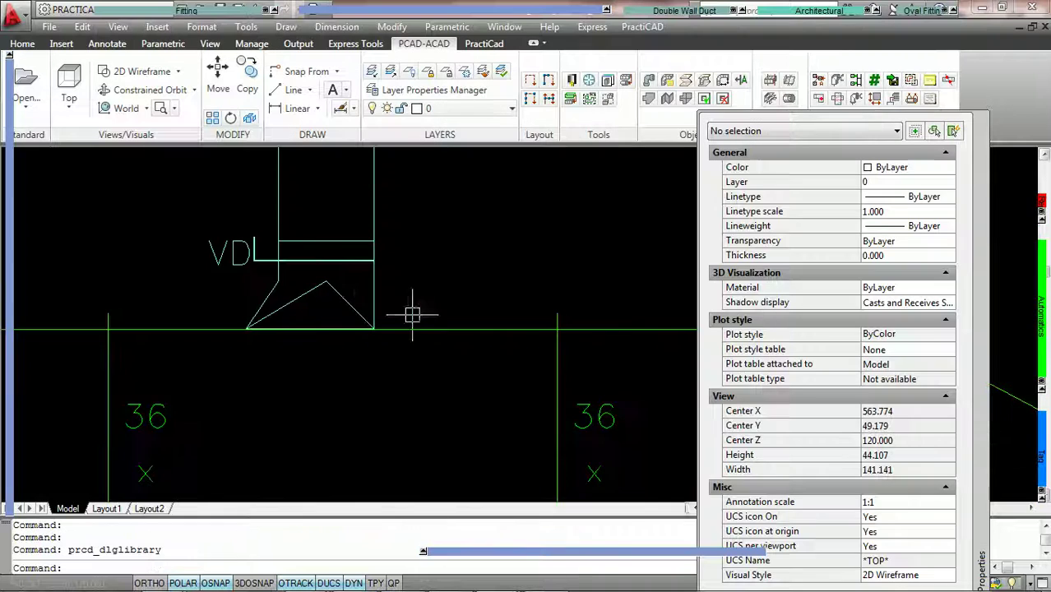
# Step: Select the square-to-round fitting with the VD label and examine its name and catalog under the identification properties
pyautogui.click(338, 297)
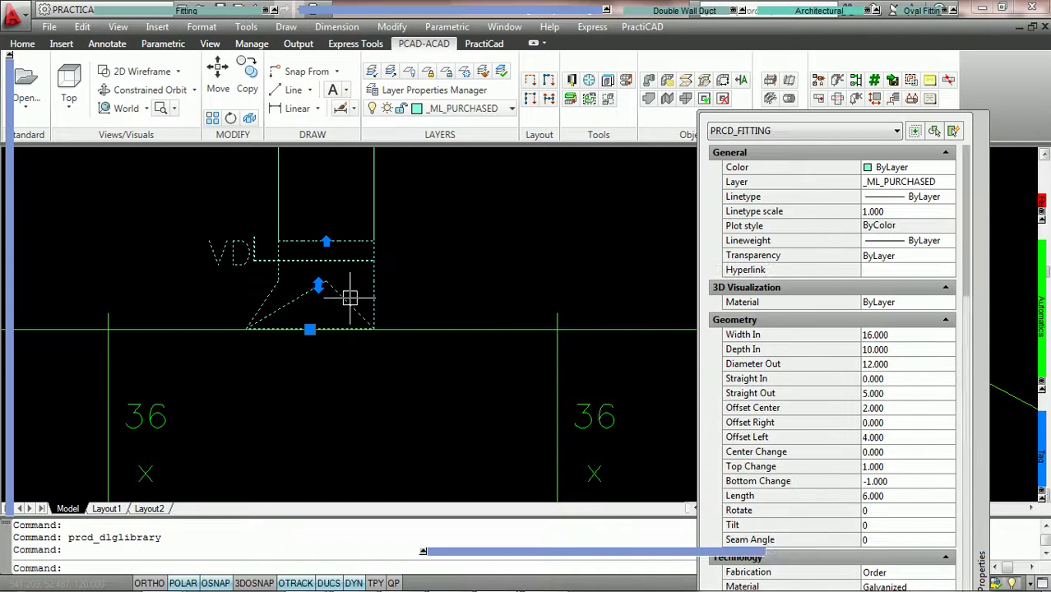
pyautogui.scroll(-1, 902, 491)
pyautogui.scroll(-7, 902, 491)
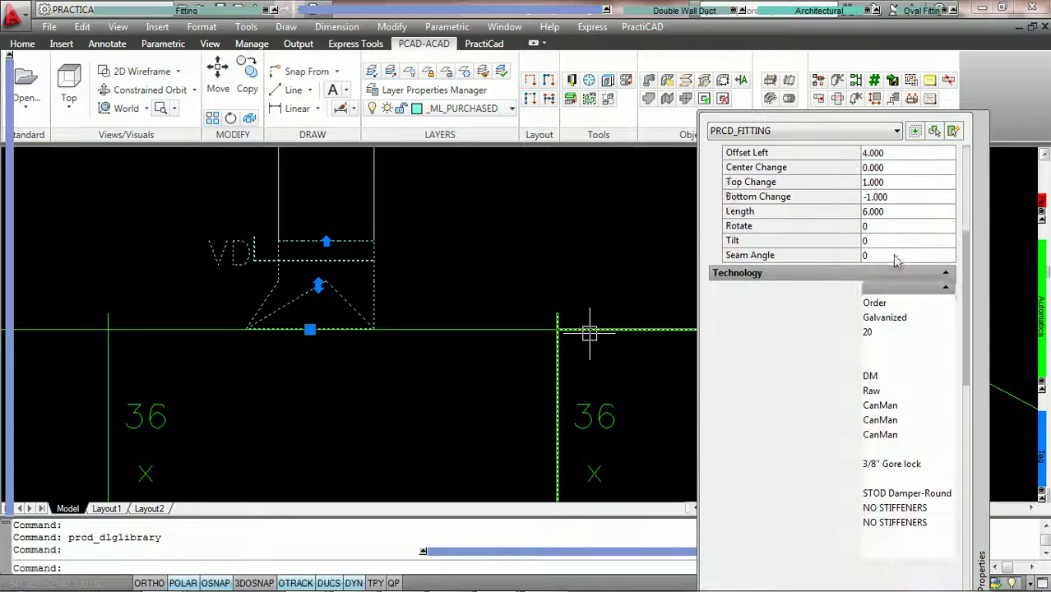
pyautogui.scroll(-8, 900, 541)
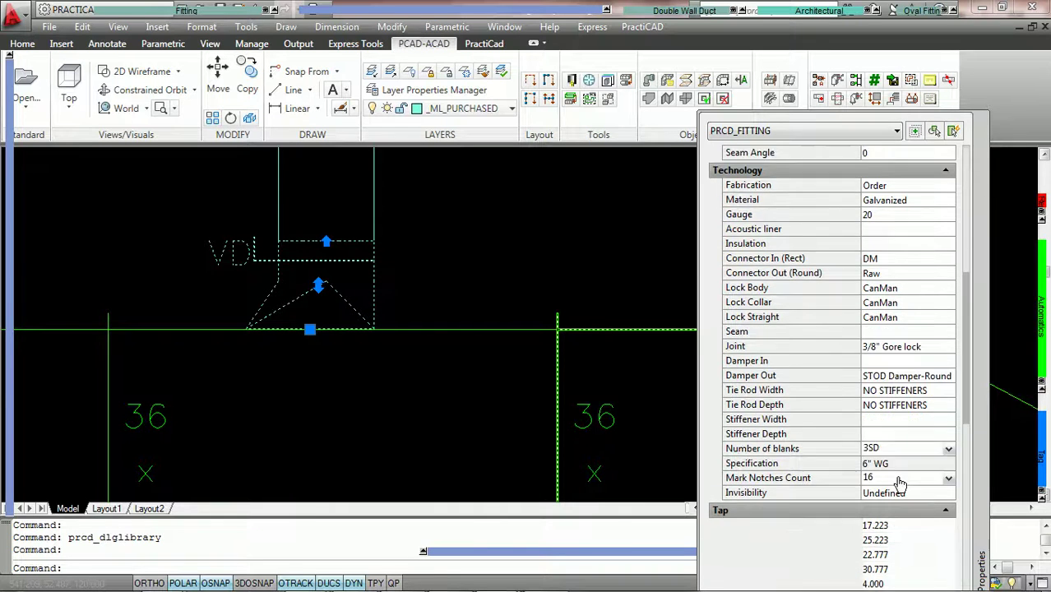
pyautogui.scroll(-4, 905, 500)
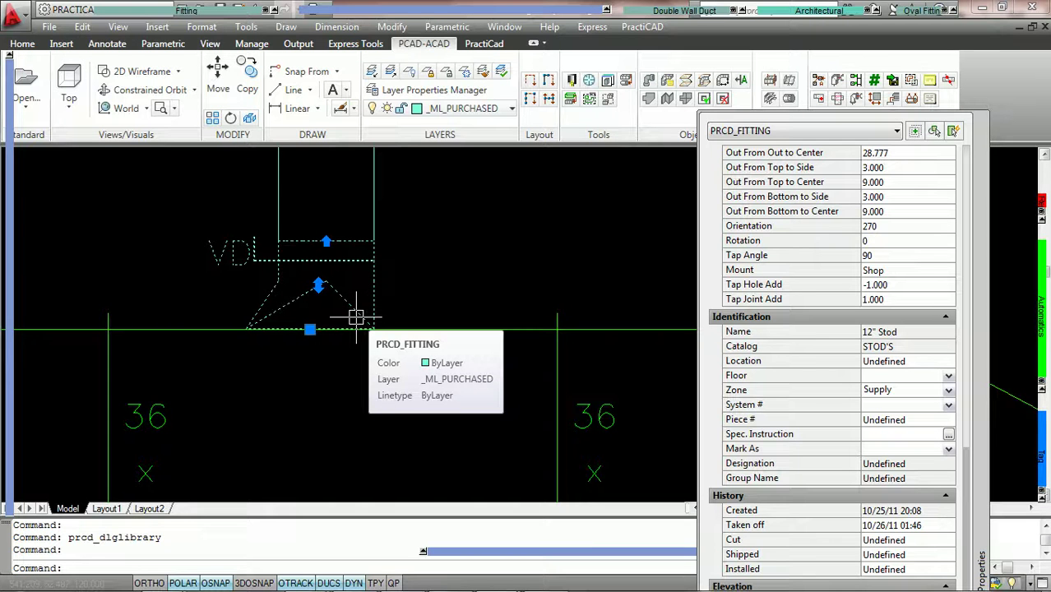
# Step: Preview the AutoTakeoff export of the selected fitting with catalog items named as Original, and cancel the export
pyautogui.click(892, 81)
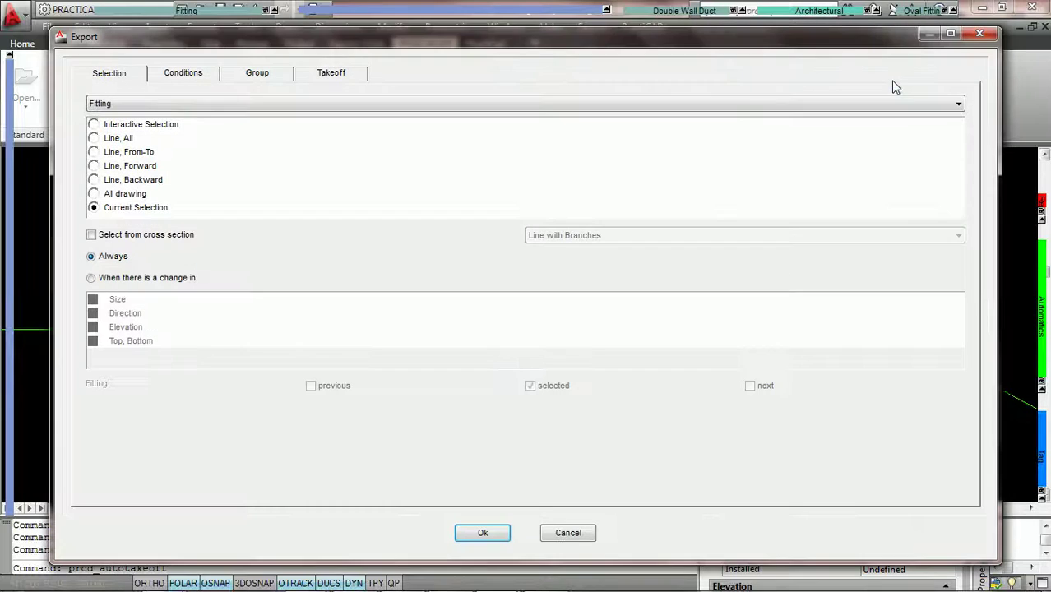
pyautogui.click(337, 79)
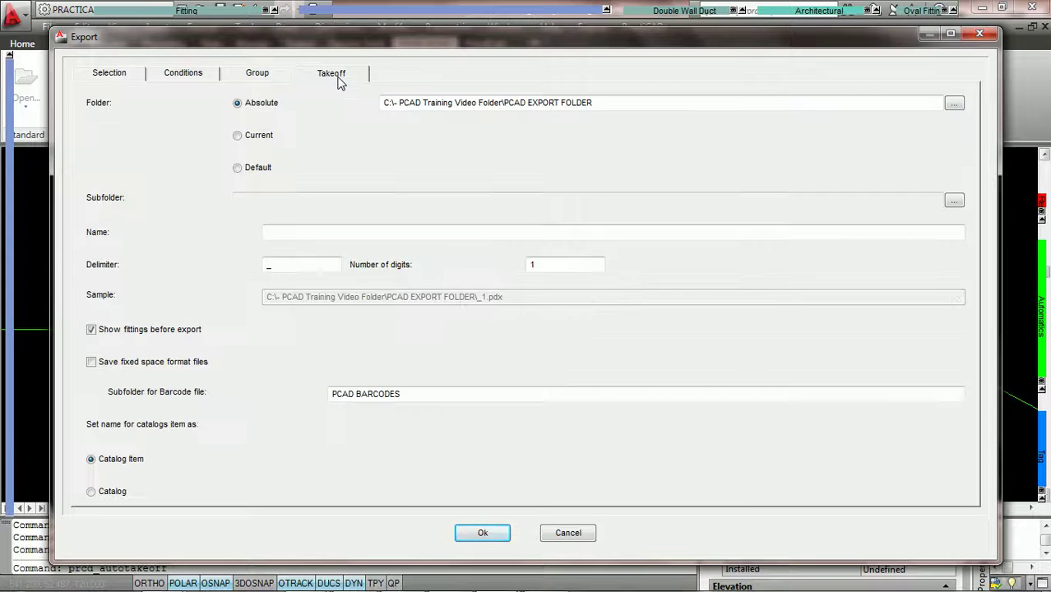
pyautogui.click(950, 33)
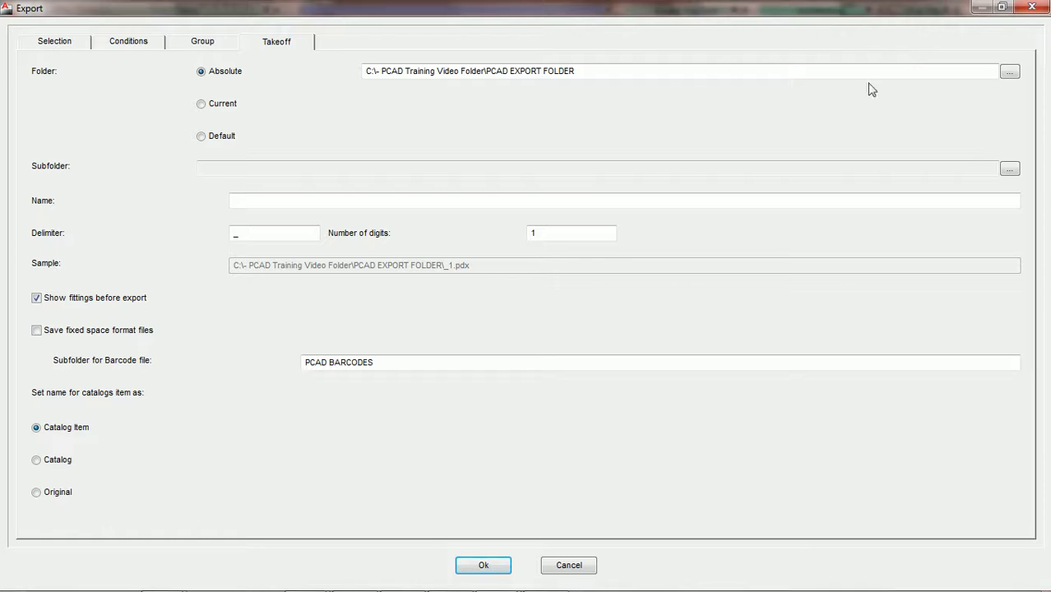
pyautogui.click(37, 493)
pyautogui.moveTo(547, 581)
pyautogui.click(494, 568)
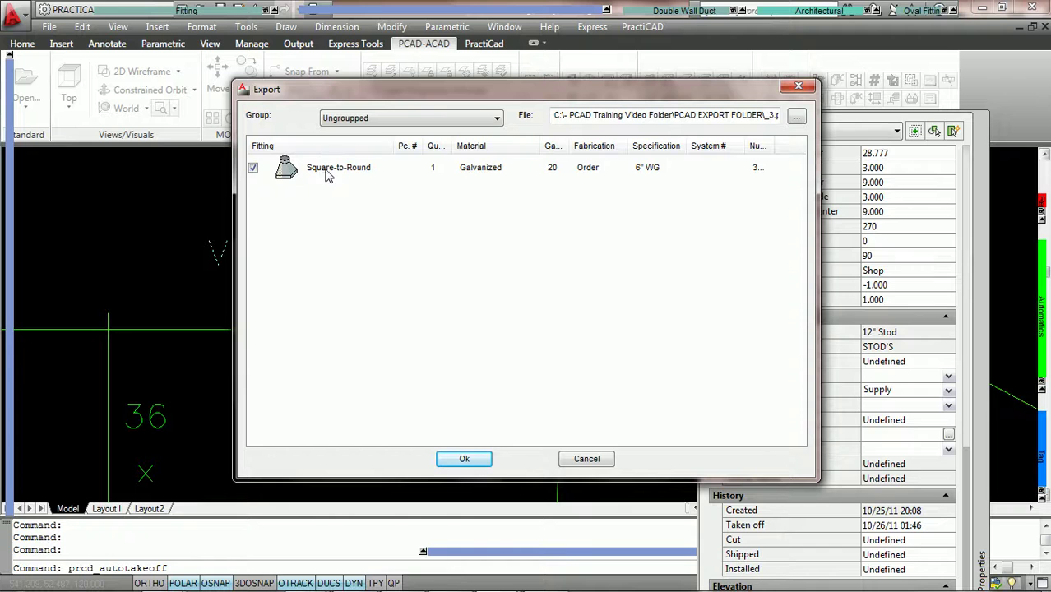
pyautogui.click(594, 460)
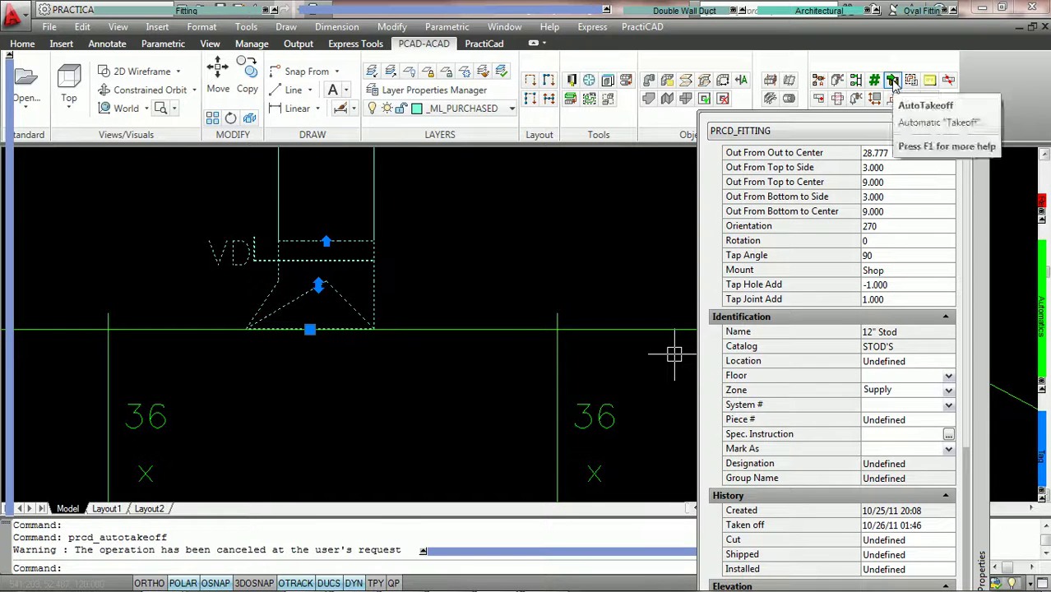
# Step: Preview the AutoTakeoff export of the selected fitting with catalog items named as Catalog, compare it with the identification properties, and cancel the export
pyautogui.click(893, 81)
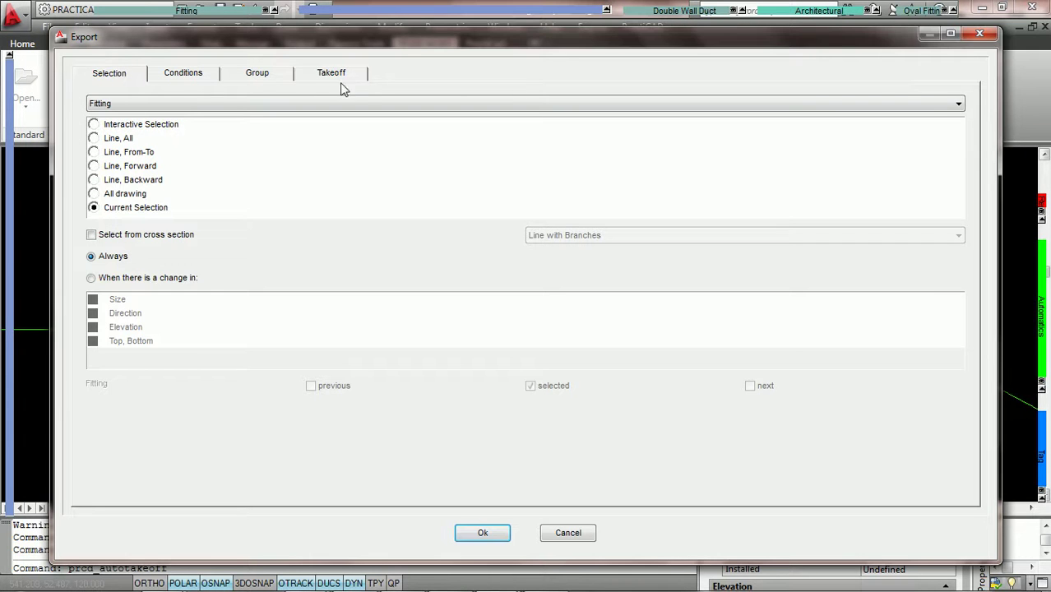
pyautogui.click(335, 76)
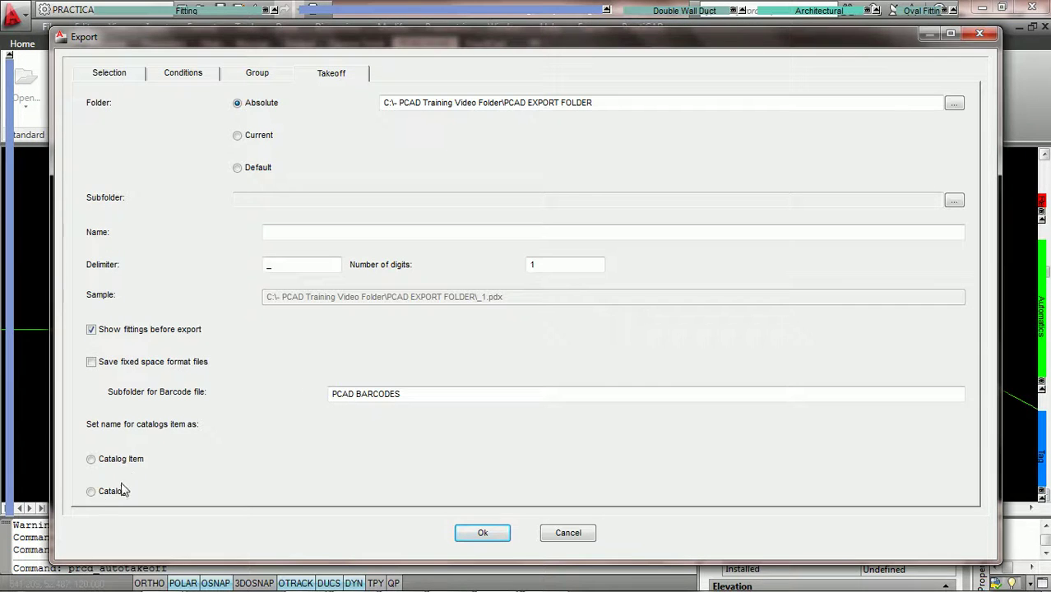
pyautogui.click(94, 492)
pyautogui.click(489, 533)
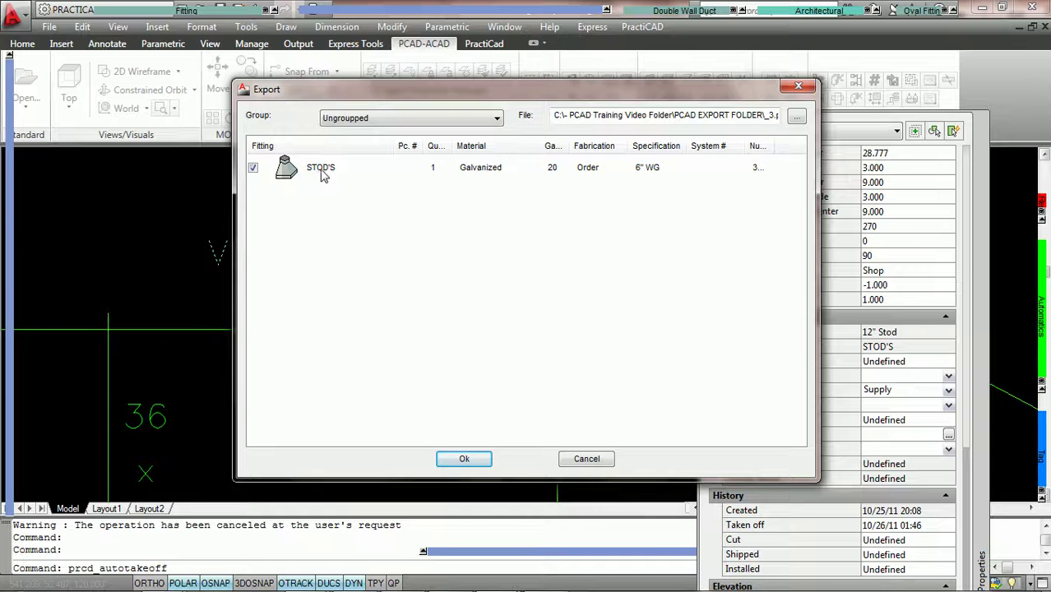
pyautogui.moveTo(351, 93); pyautogui.dragTo(239, 101)
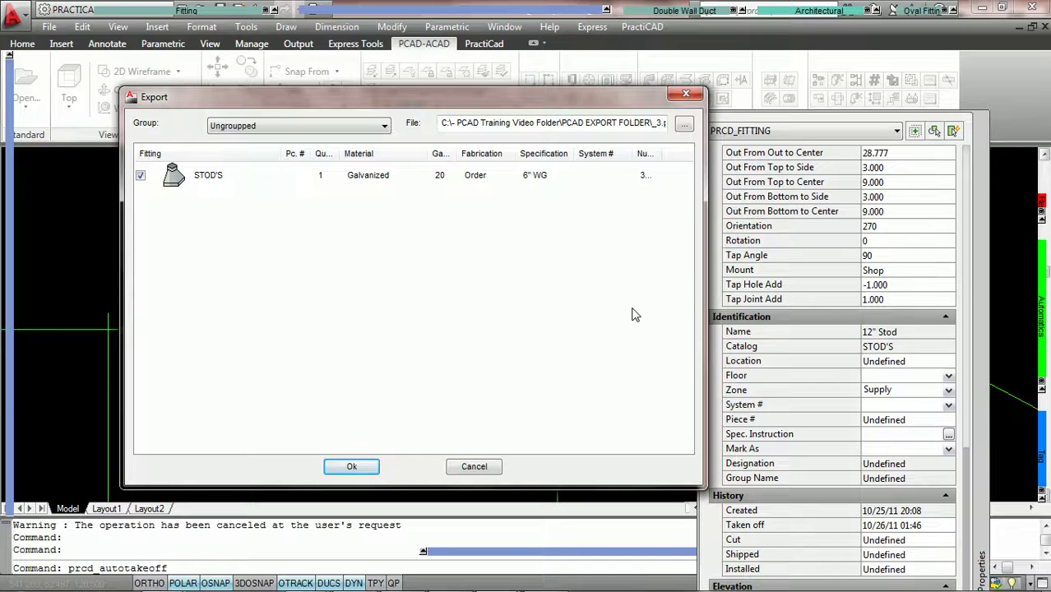
pyautogui.click(490, 473)
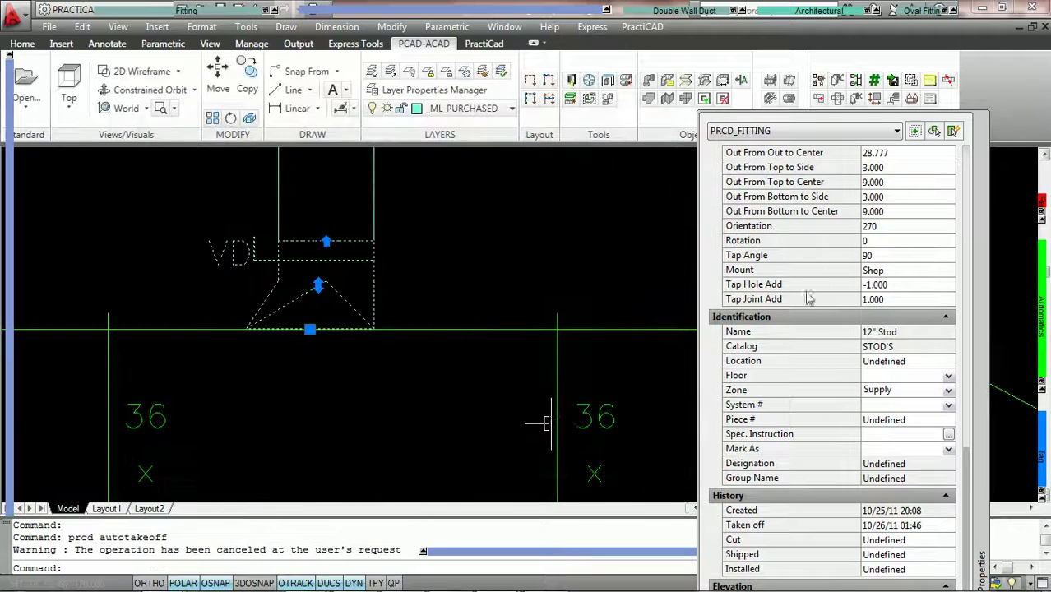
# Step: Set the naming of catalog items to Catalog Item and preview the AutoTakeoff export of the selected fitting beside its identification properties
pyautogui.click(893, 81)
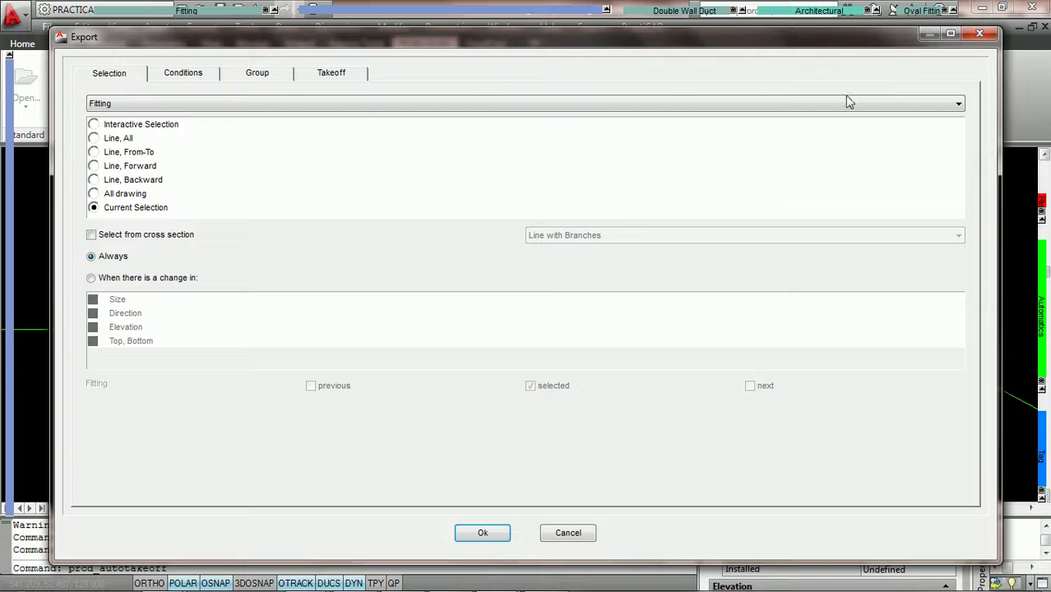
pyautogui.click(335, 75)
pyautogui.click(91, 459)
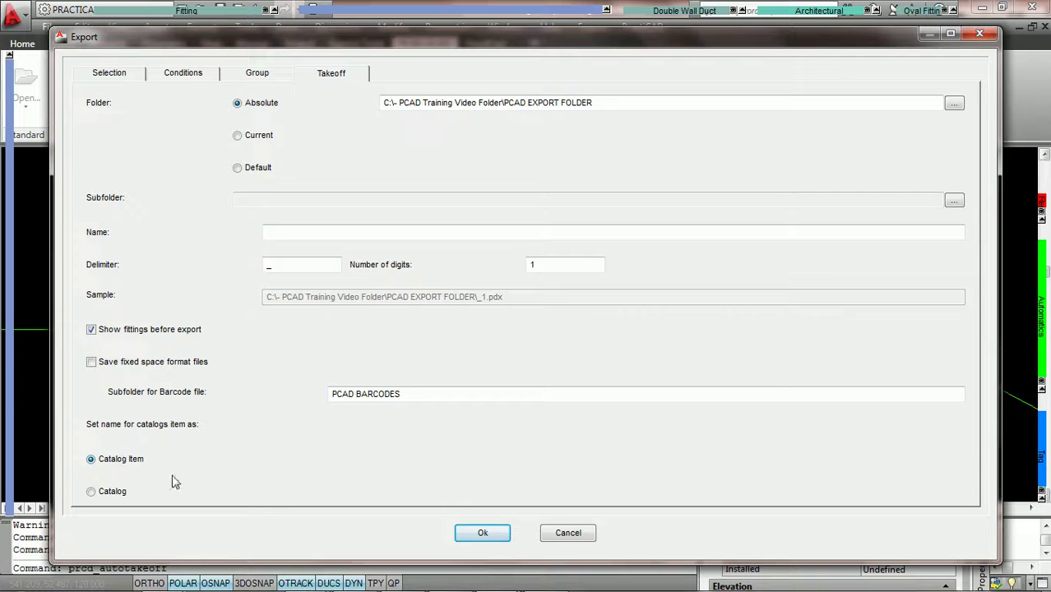
pyautogui.click(482, 534)
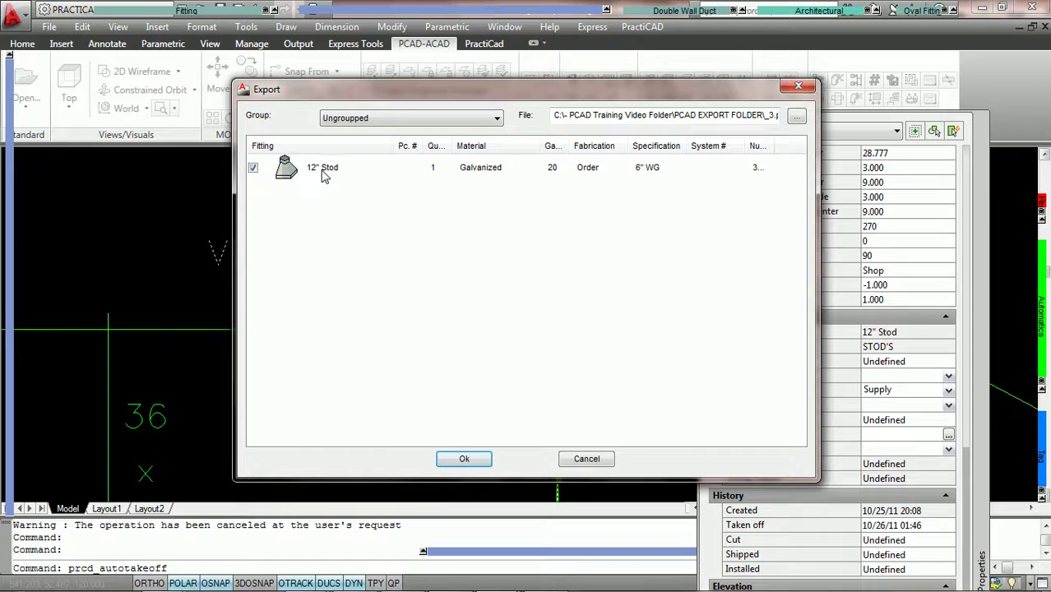
pyautogui.moveTo(372, 88); pyautogui.dragTo(246, 96)
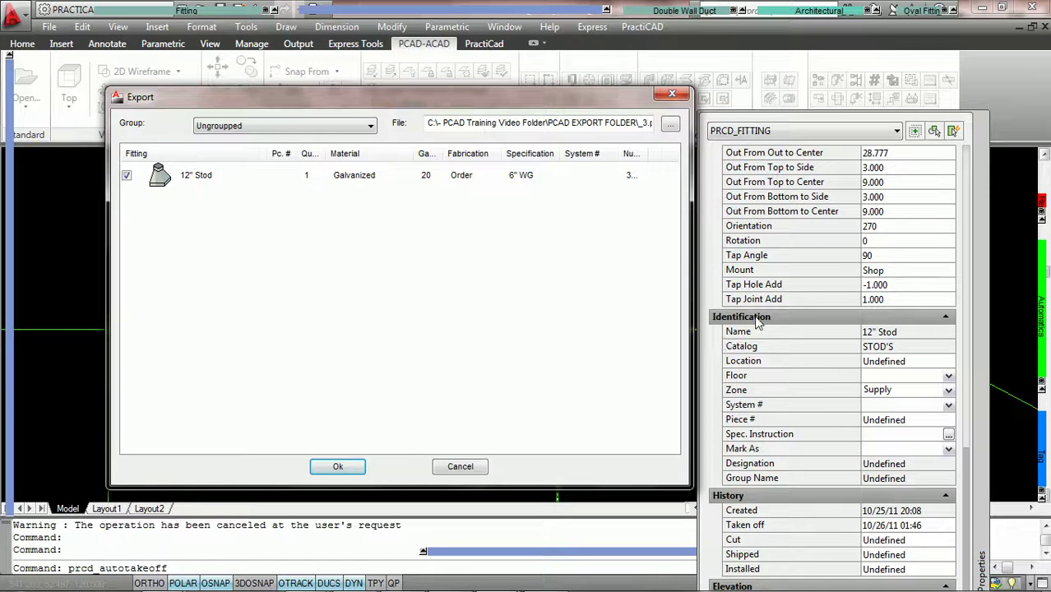